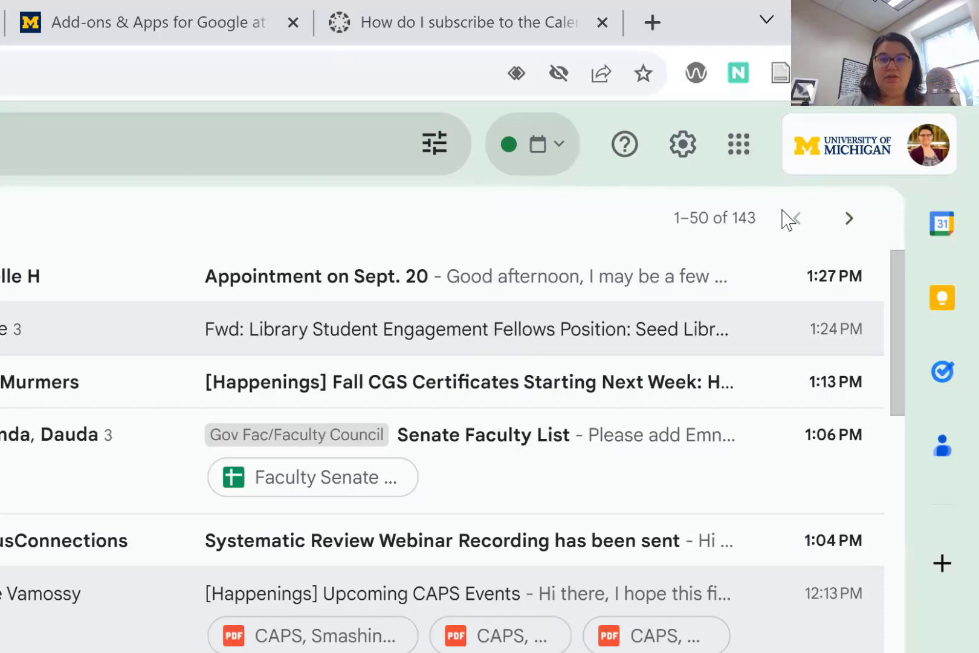
Open the Calendar side panel in Gmail and try the Schedule view, then return to Day view.
{"action": "left_click", "coordinate": [941, 228]}
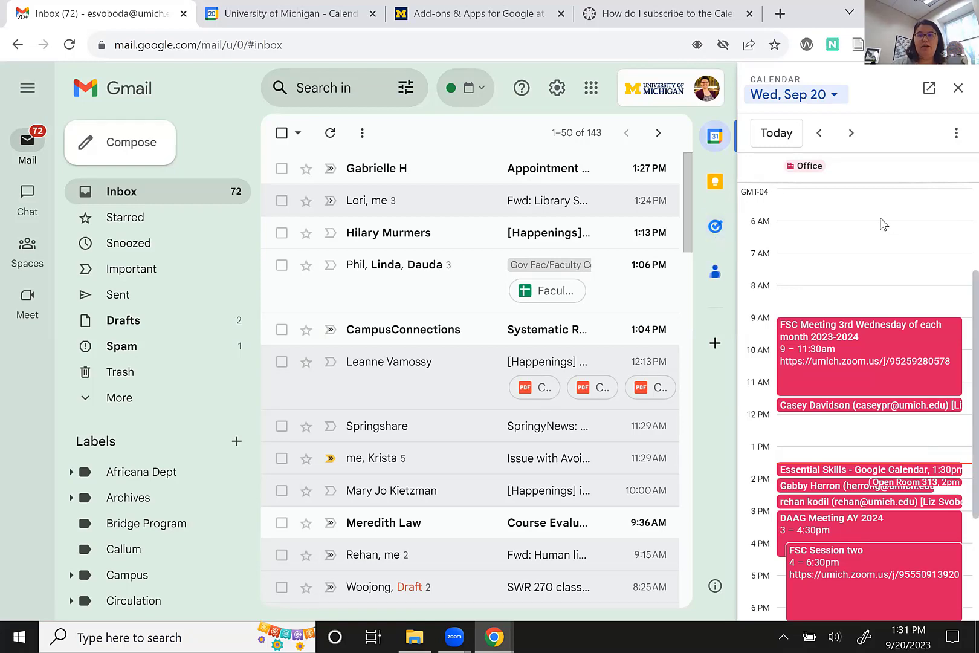
{"action": "scroll", "coordinate": [882, 228], "scroll_direction": "down", "scroll_amount": 3}
{"action": "scroll", "coordinate": [879, 229], "scroll_direction": "up", "scroll_amount": 3}
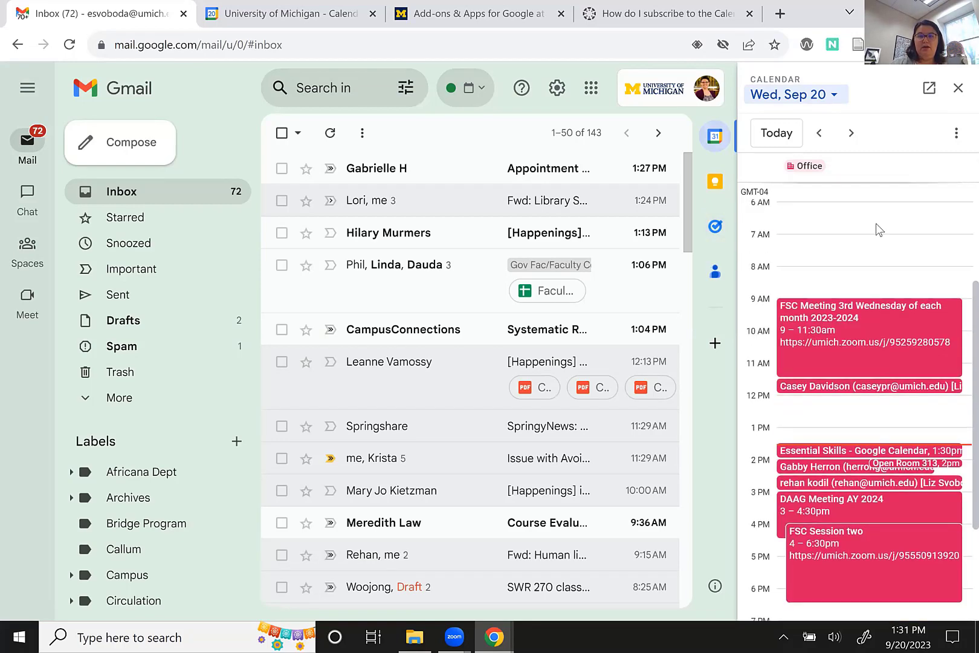
{"action": "left_click", "coordinate": [954, 133]}
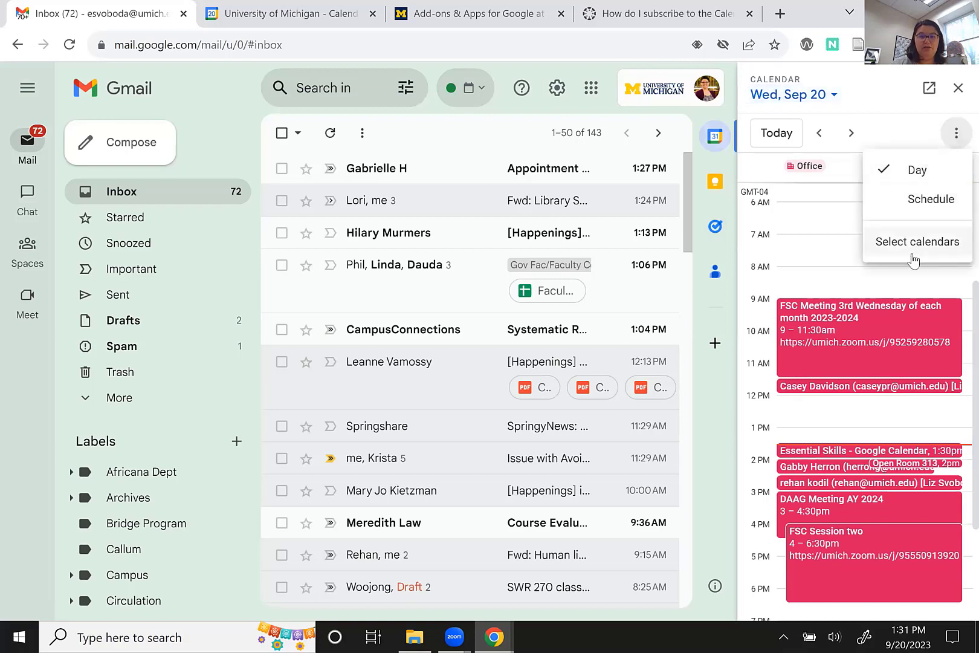
{"action": "left_click", "coordinate": [907, 207]}
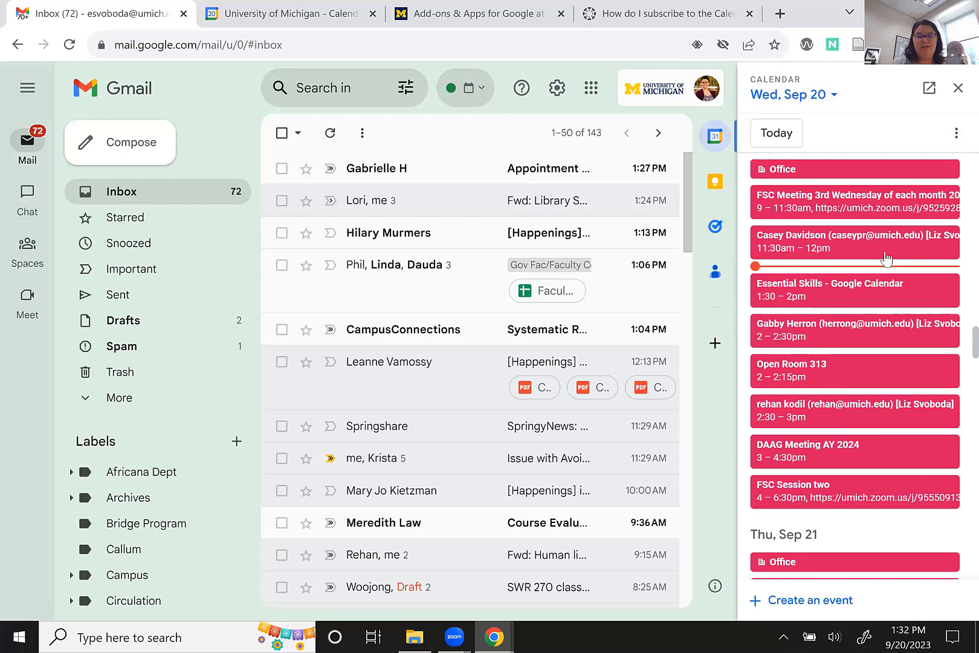
{"action": "left_click", "coordinate": [955, 133]}
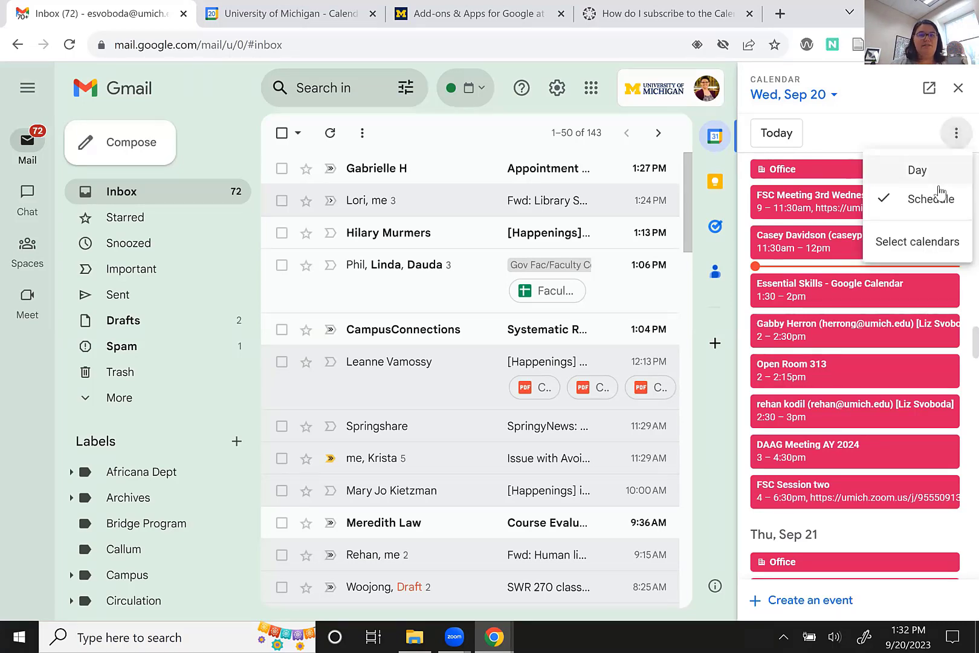
{"action": "left_click", "coordinate": [937, 171]}
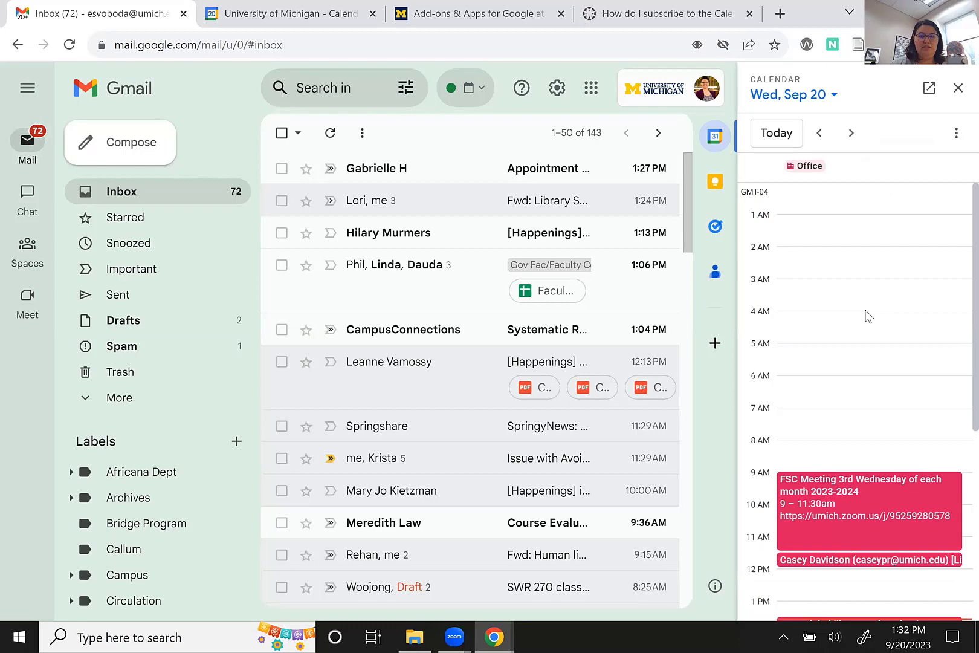
Browse Thu Sep 21, Fri Sep 22 and Tue Oct 10, then return to today, Wed Sep 20.
{"action": "scroll", "coordinate": [869, 315], "scroll_direction": "down", "scroll_amount": 3}
{"action": "scroll", "coordinate": [902, 258], "scroll_direction": "down", "scroll_amount": 1}
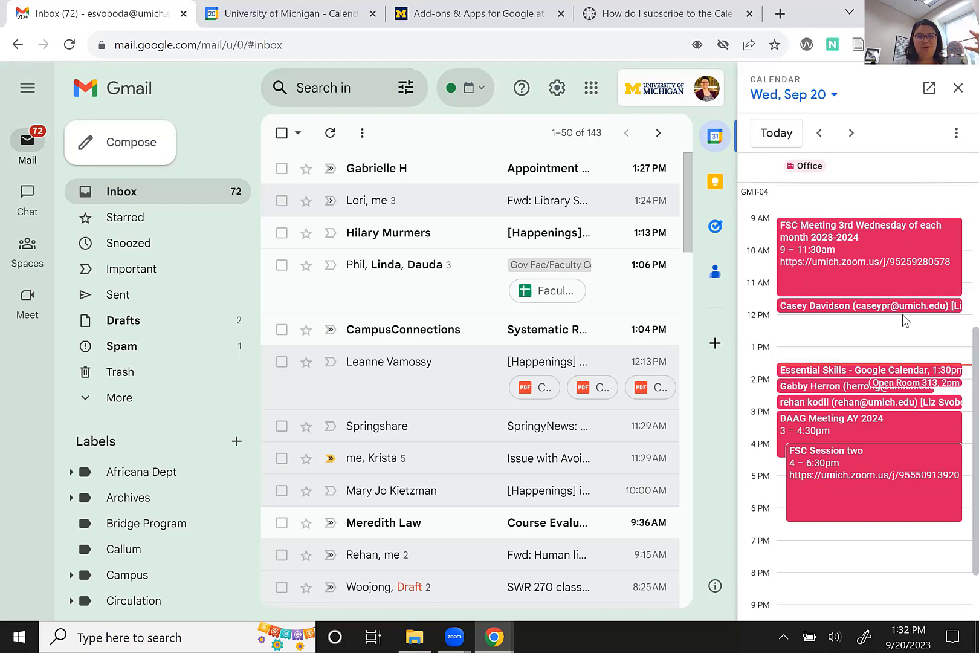
{"action": "left_click", "coordinate": [851, 133]}
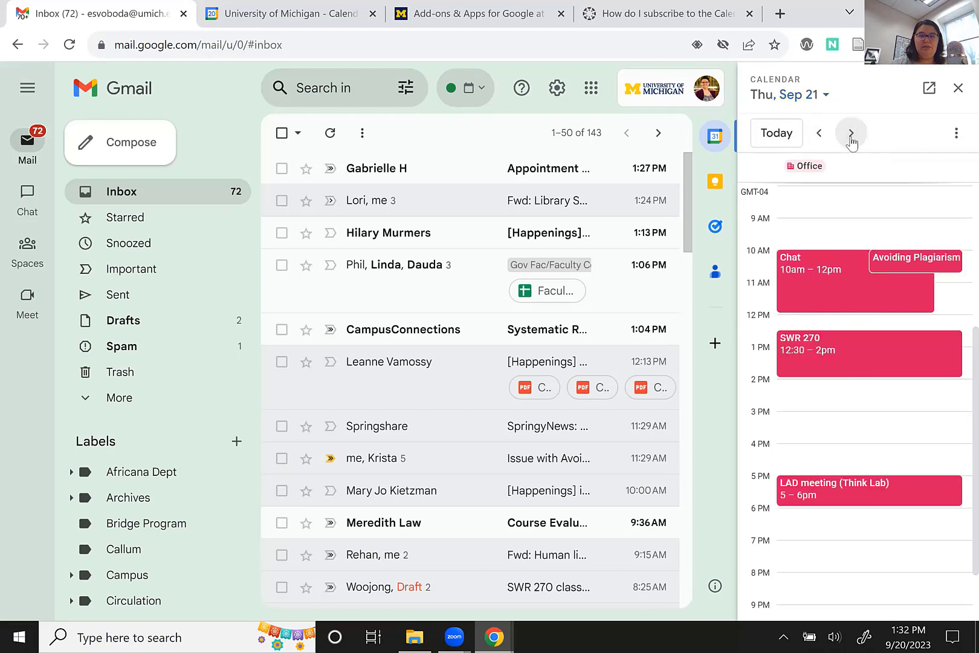
{"action": "left_click", "coordinate": [851, 133]}
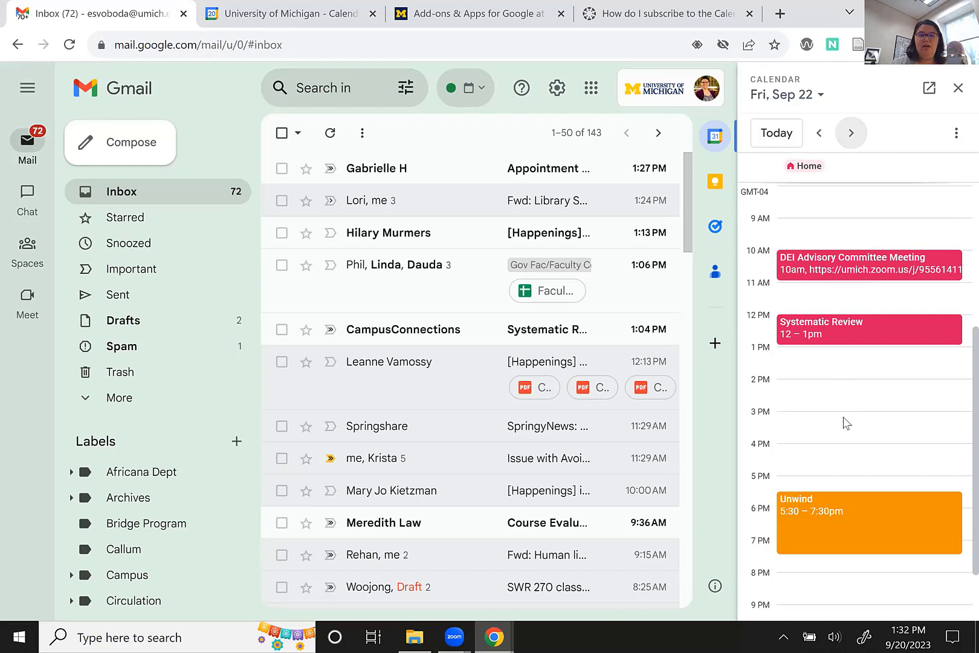
{"action": "left_click", "coordinate": [817, 96]}
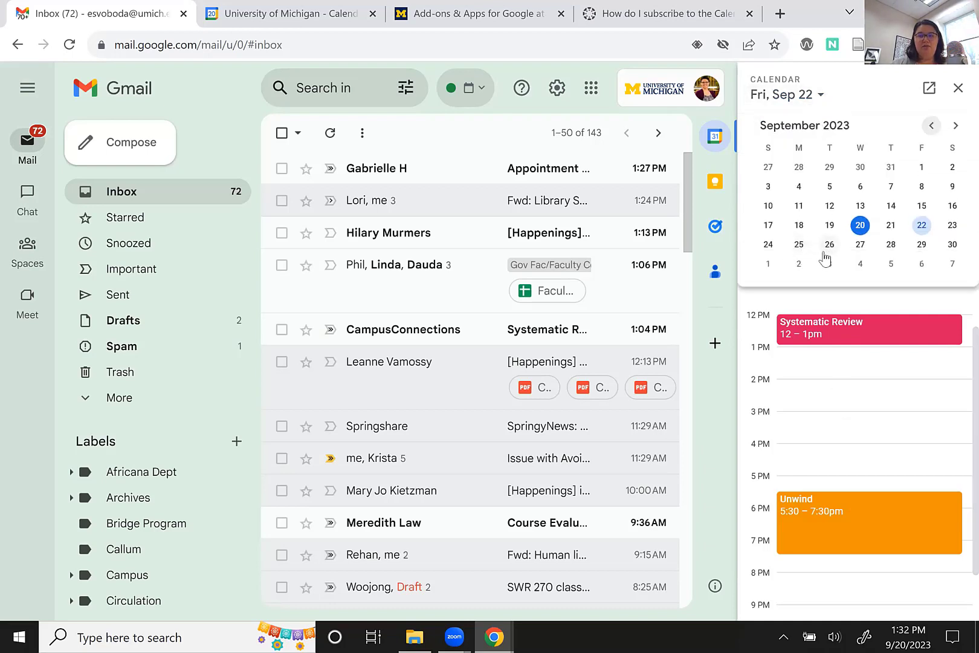
{"action": "left_click", "coordinate": [955, 126]}
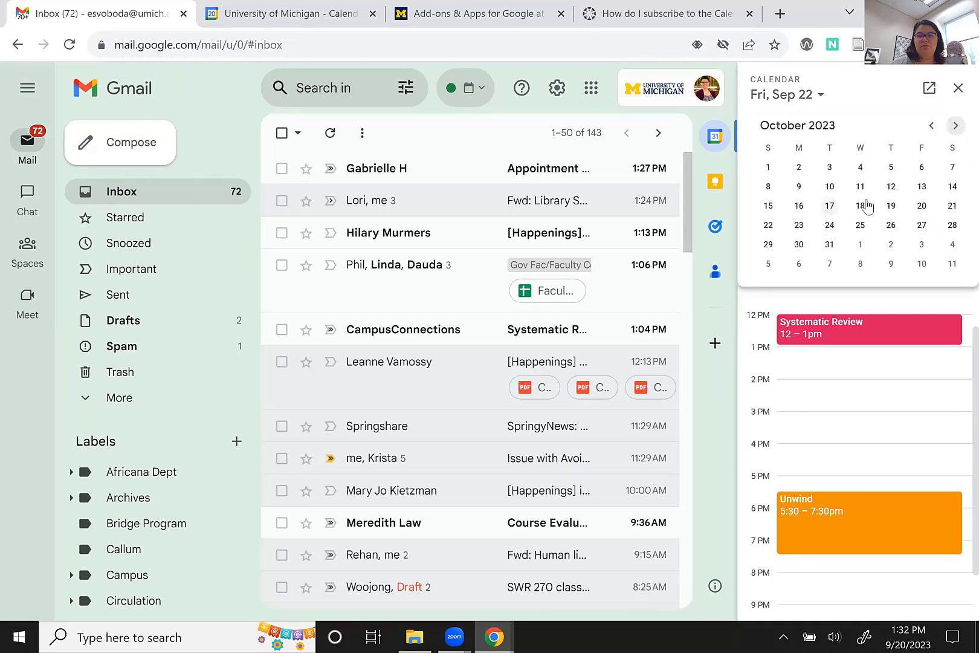
{"action": "left_click", "coordinate": [830, 187]}
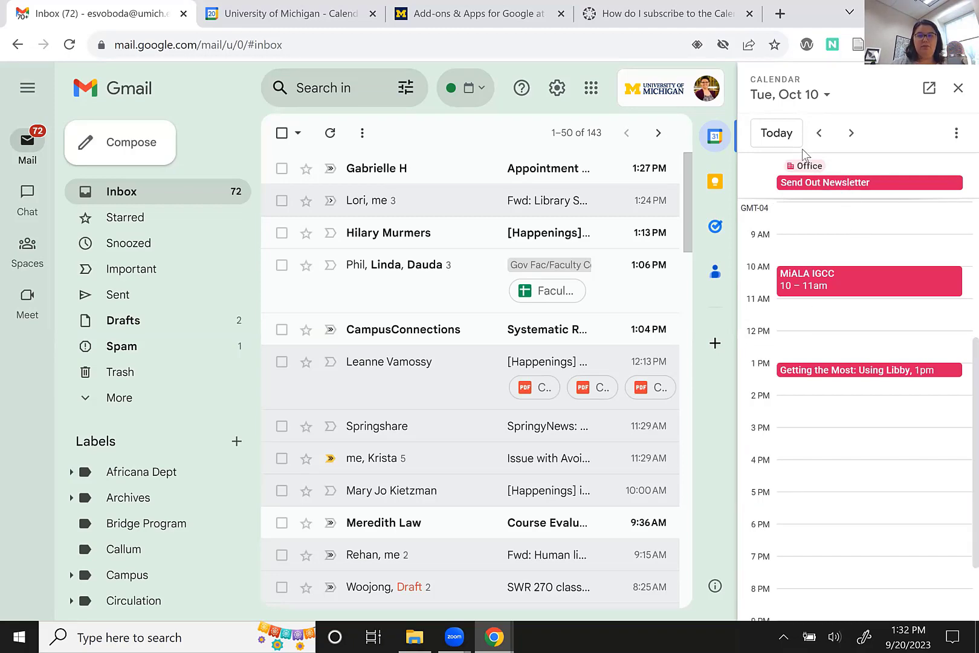
{"action": "left_click", "coordinate": [785, 138]}
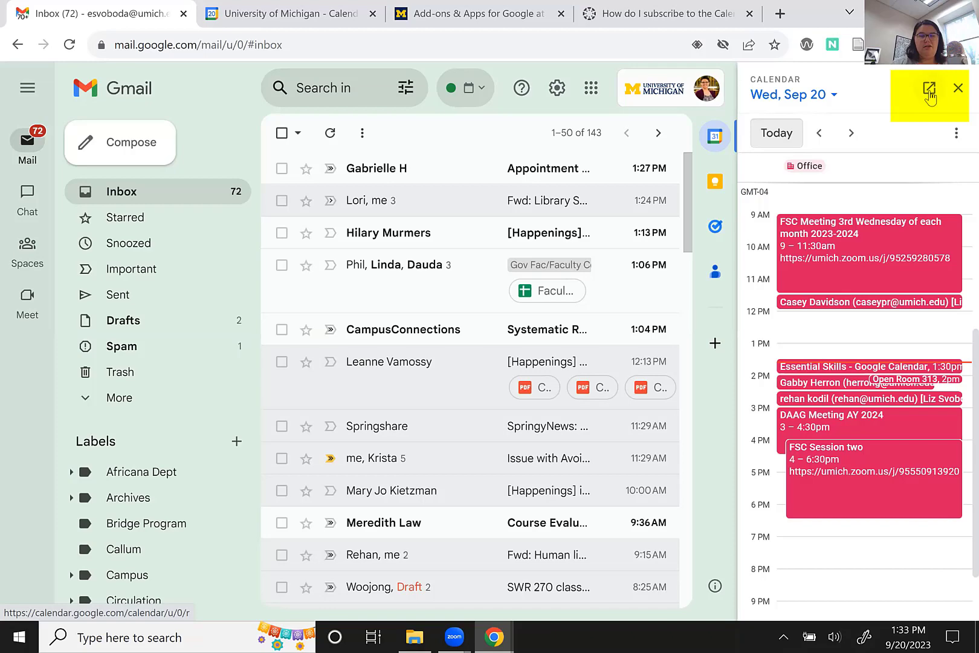
Pop the calendar out into its own browser tab showing the week of September 17–23, 2023.
{"action": "left_click", "coordinate": [930, 90]}
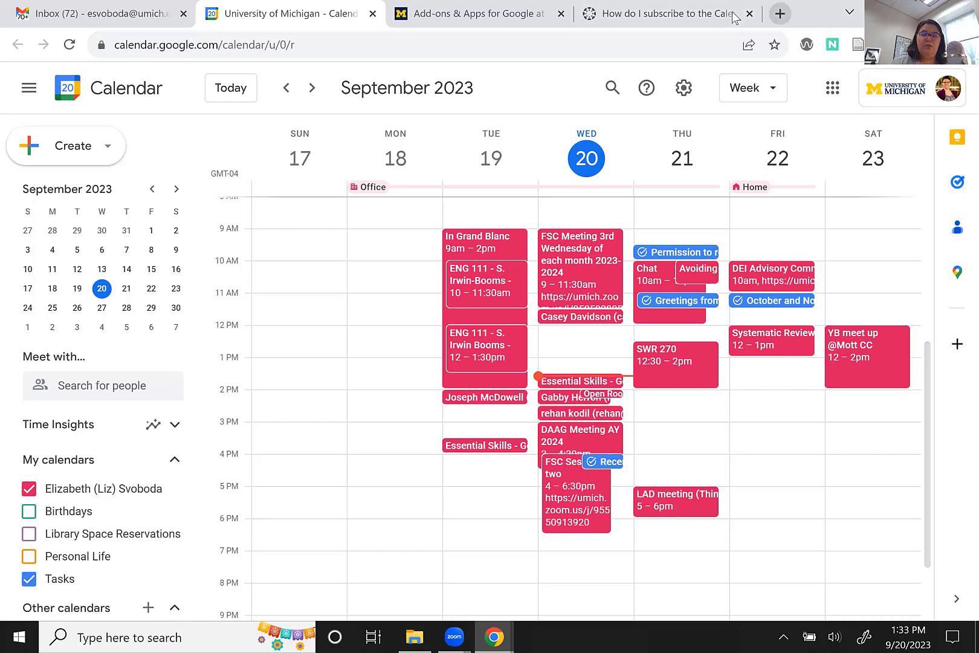
{"action": "left_click", "coordinate": [779, 14]}
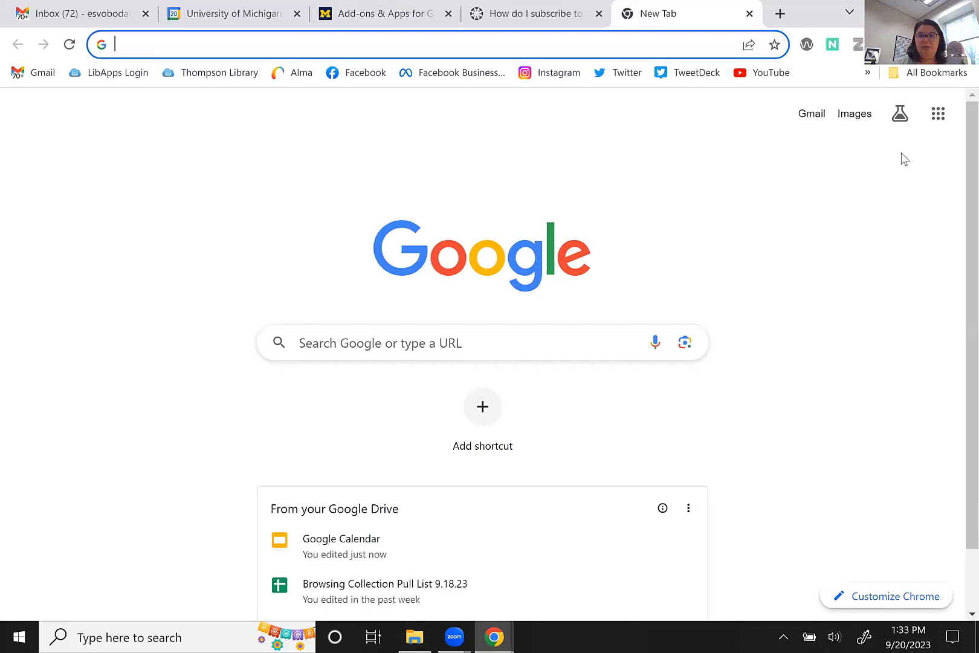
{"action": "left_click", "coordinate": [934, 124]}
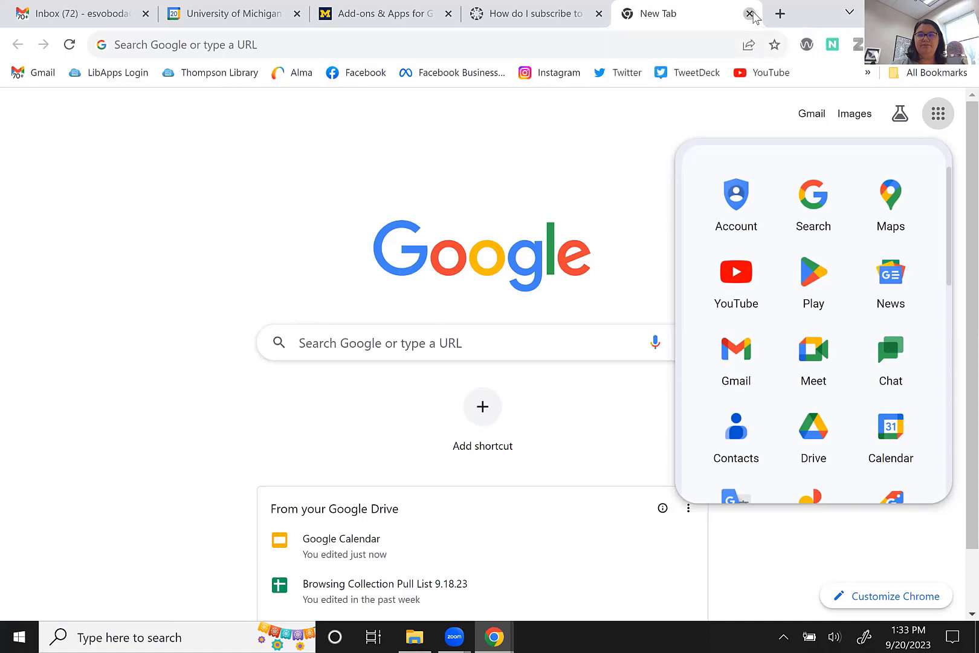
{"action": "left_click", "coordinate": [749, 13]}
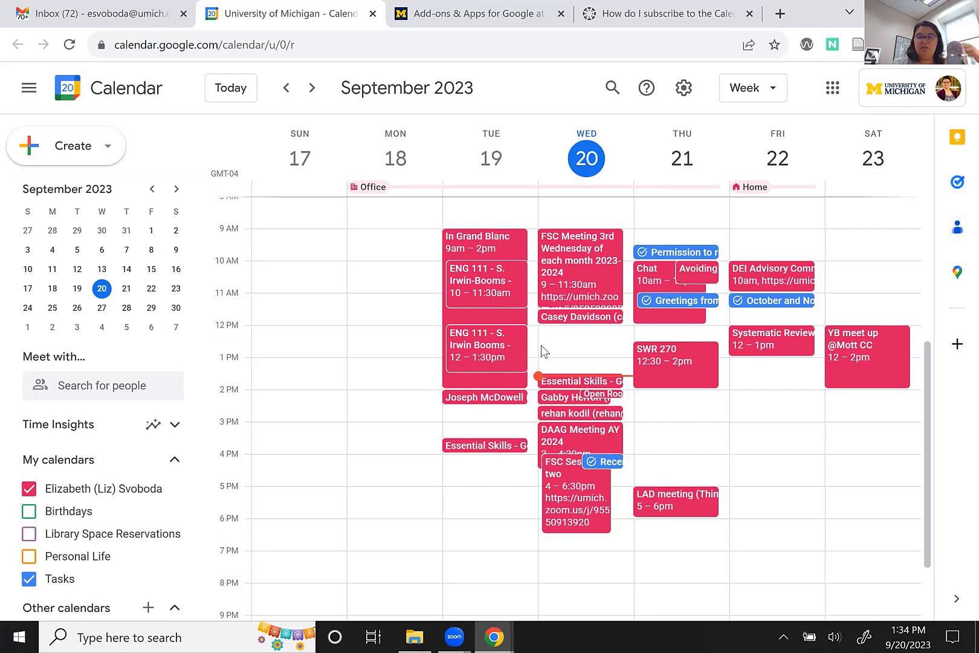
{"action": "left_click", "coordinate": [772, 97]}
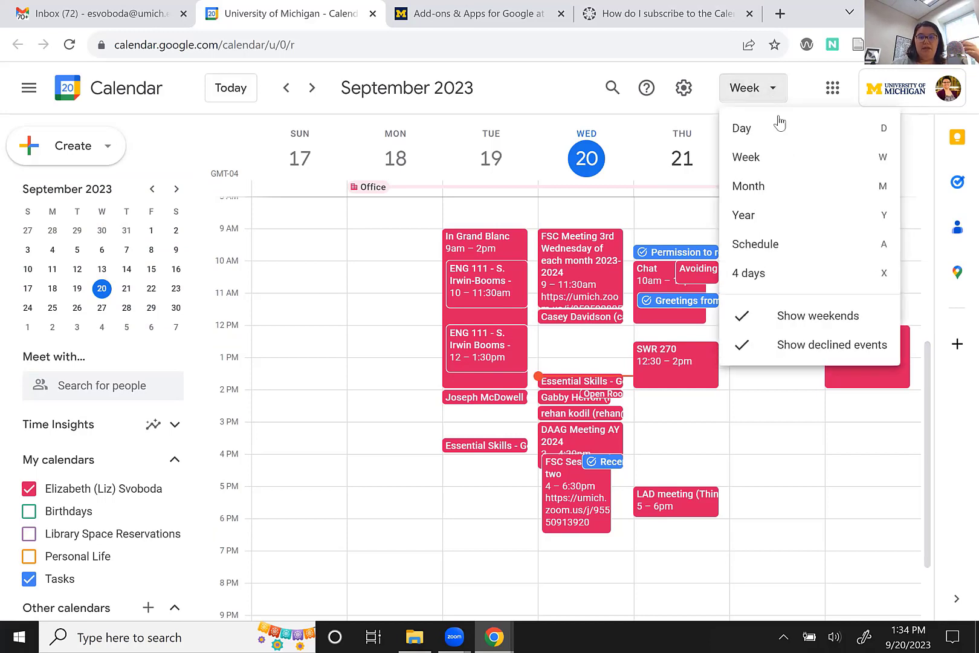
{"action": "left_click", "coordinate": [780, 127]}
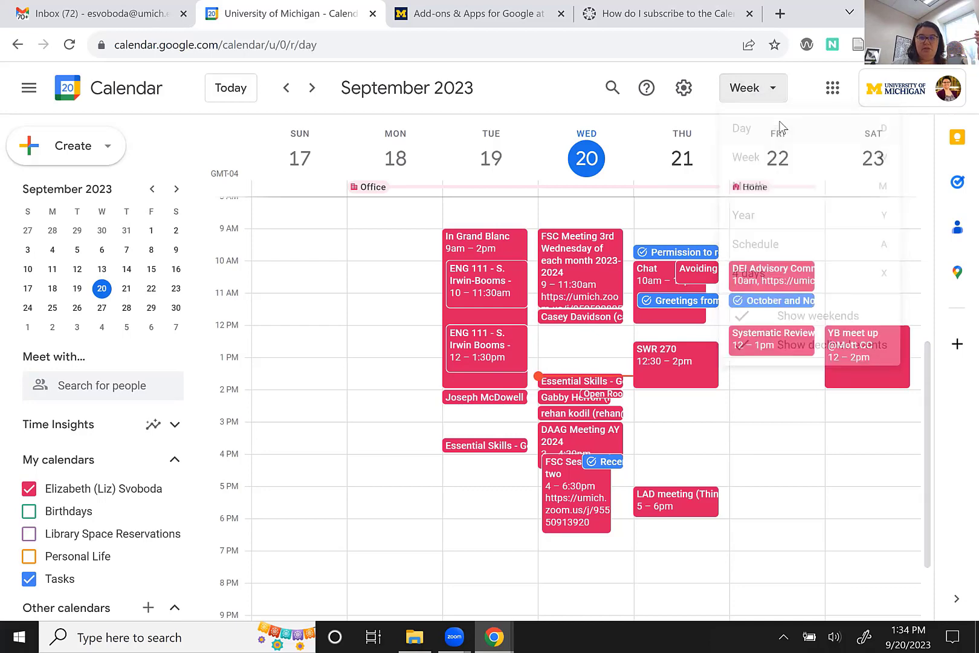
{"action": "left_click", "coordinate": [773, 96]}
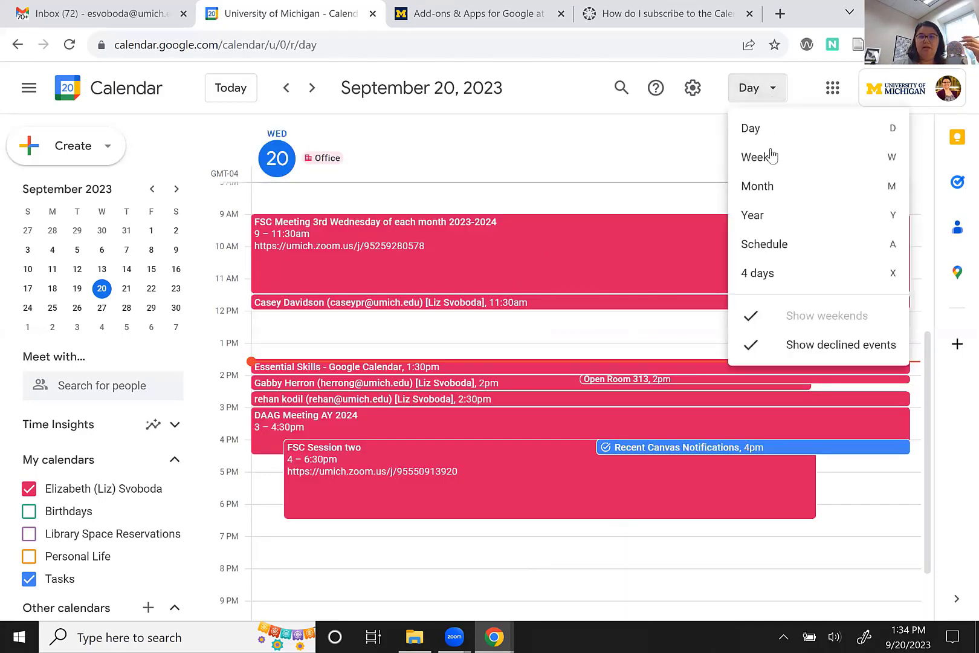
{"action": "left_click", "coordinate": [768, 187]}
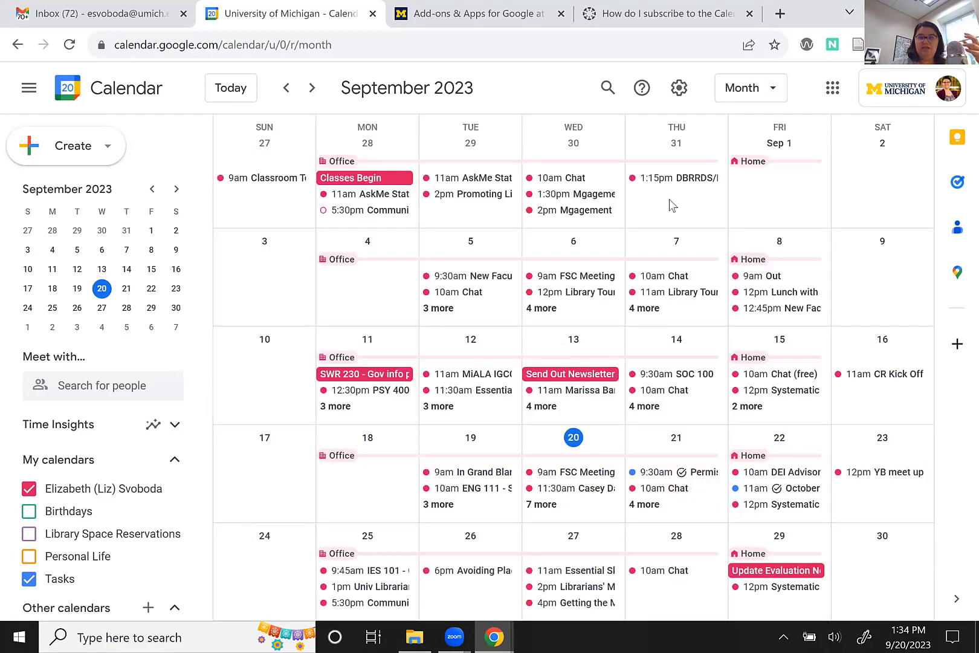
{"action": "left_click", "coordinate": [778, 102]}
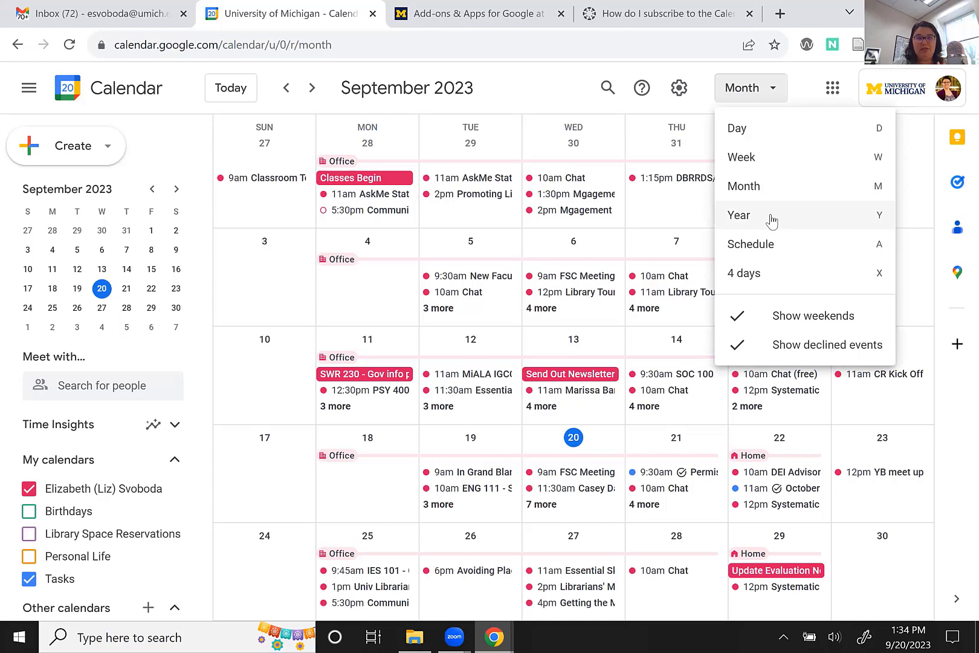
{"action": "left_click", "coordinate": [786, 249]}
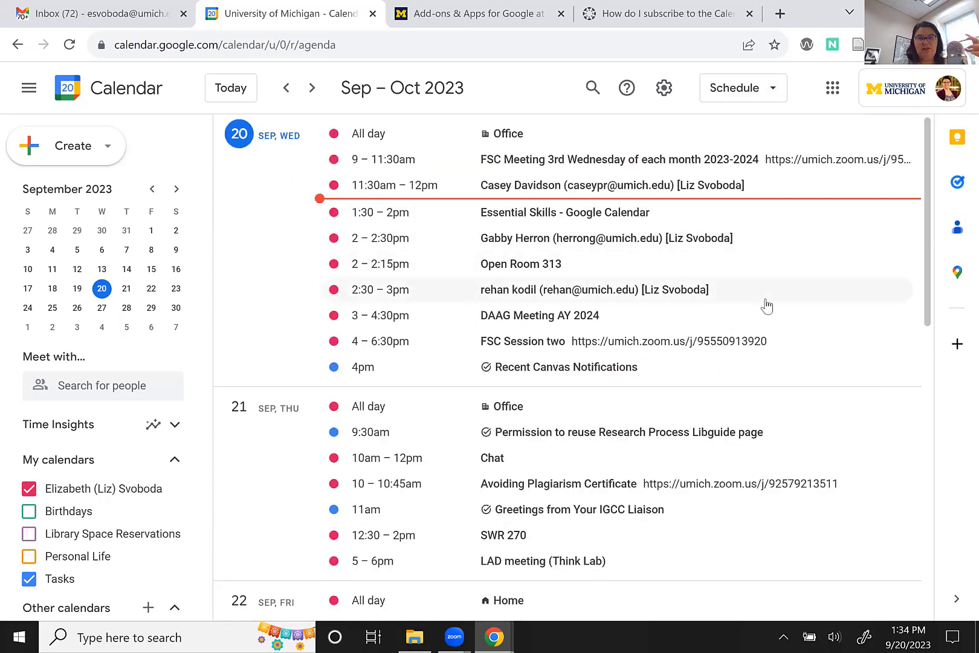
{"action": "left_click", "coordinate": [760, 93]}
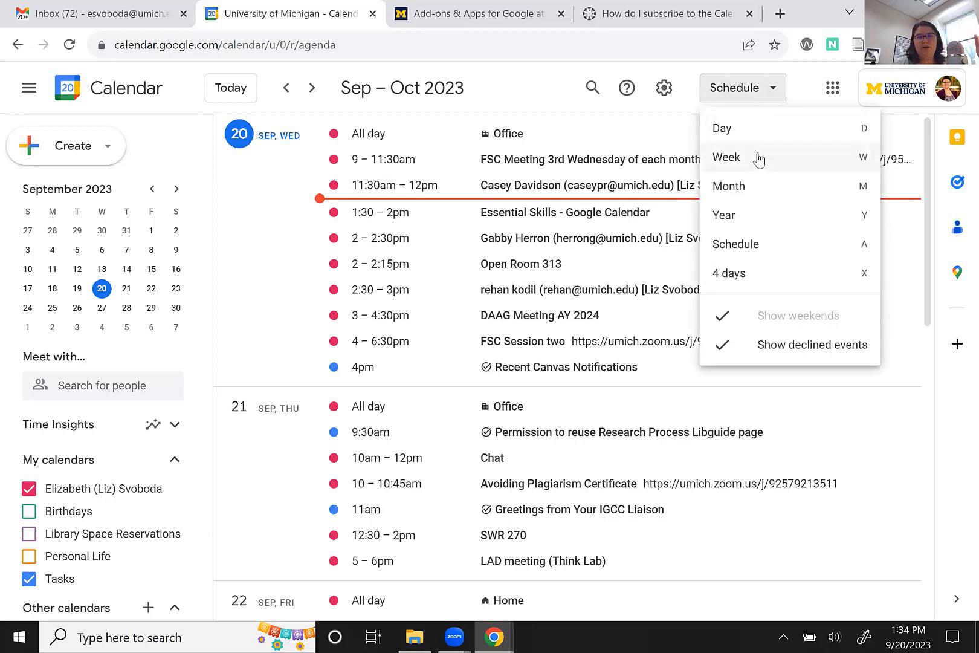
{"action": "left_click", "coordinate": [760, 158]}
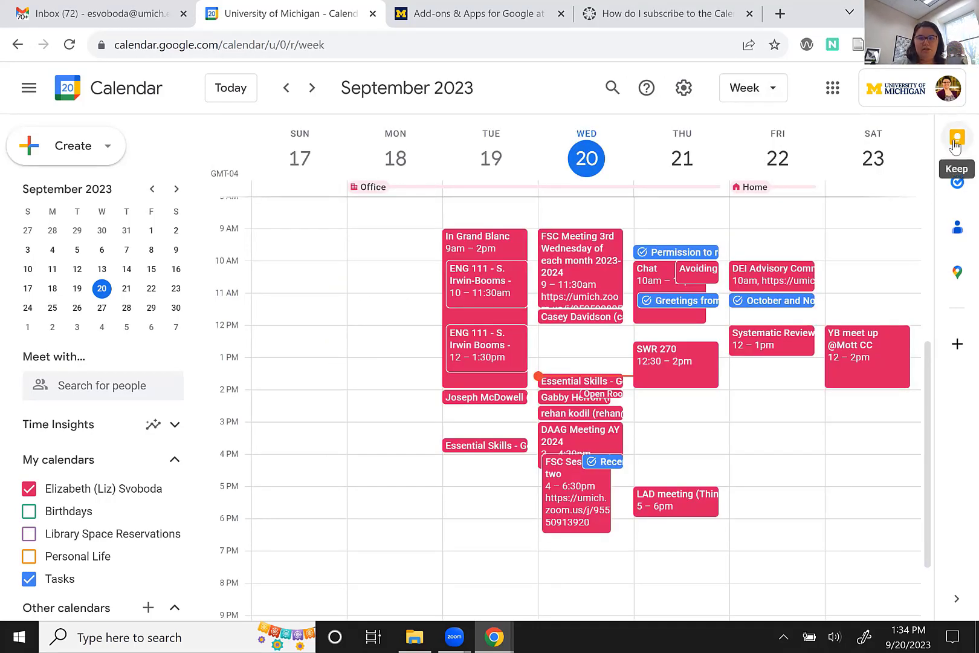
{"action": "left_click", "coordinate": [957, 181]}
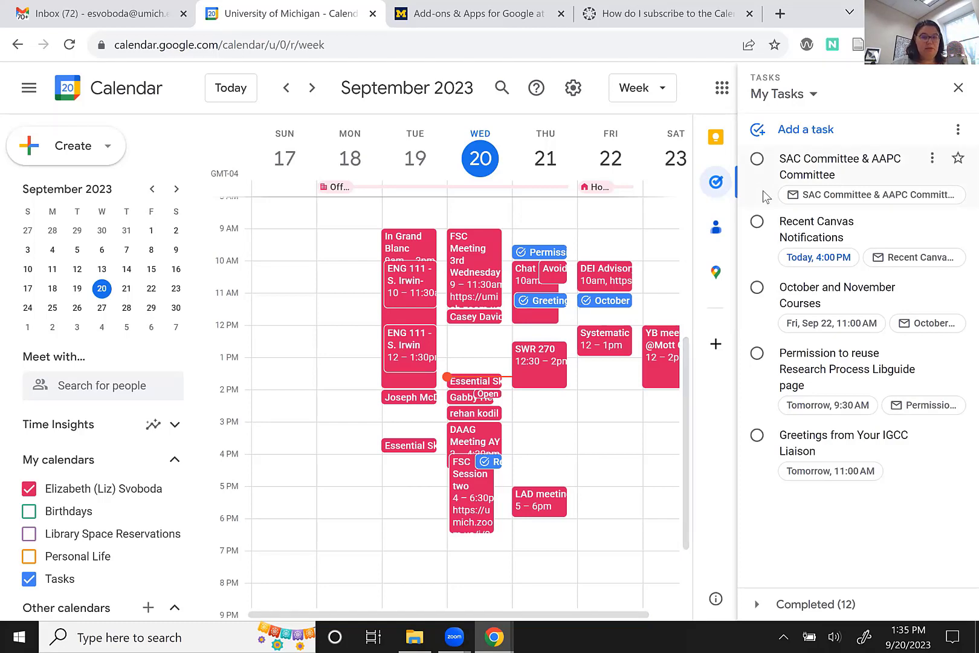
{"action": "left_click", "coordinate": [958, 90]}
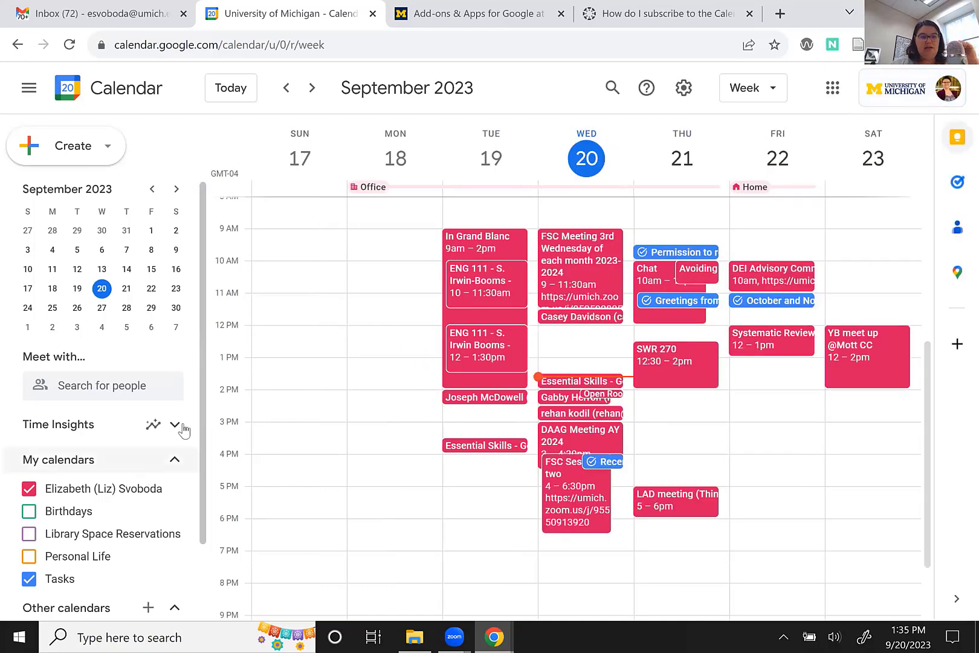
{"action": "scroll", "coordinate": [181, 426], "scroll_direction": "down", "scroll_amount": 2}
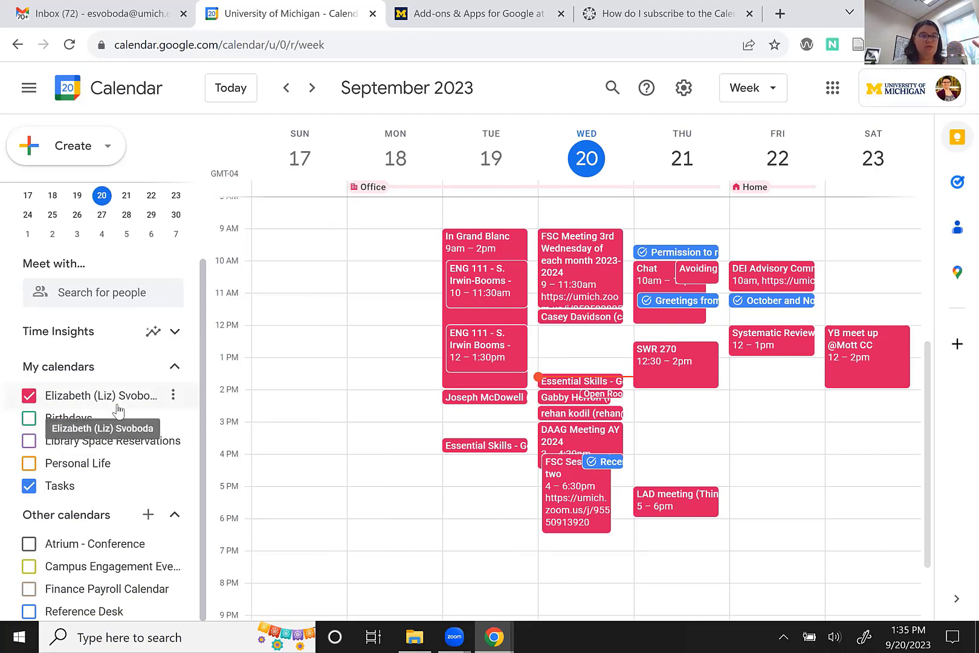
Open Settings and sharing for your own calendar and scroll through its options.
{"action": "left_click", "coordinate": [173, 396]}
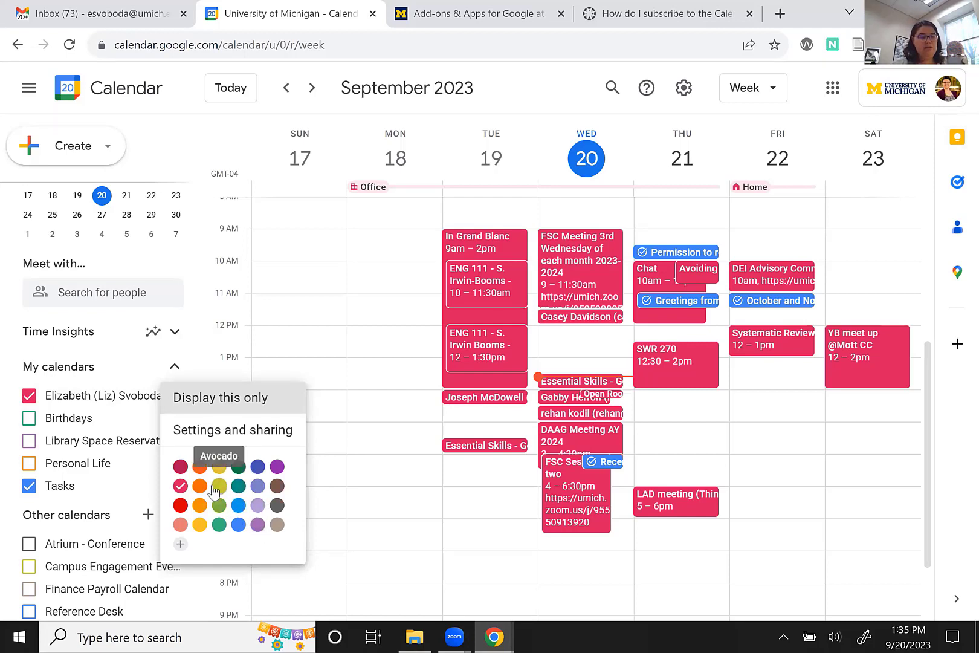
{"action": "left_click", "coordinate": [215, 431]}
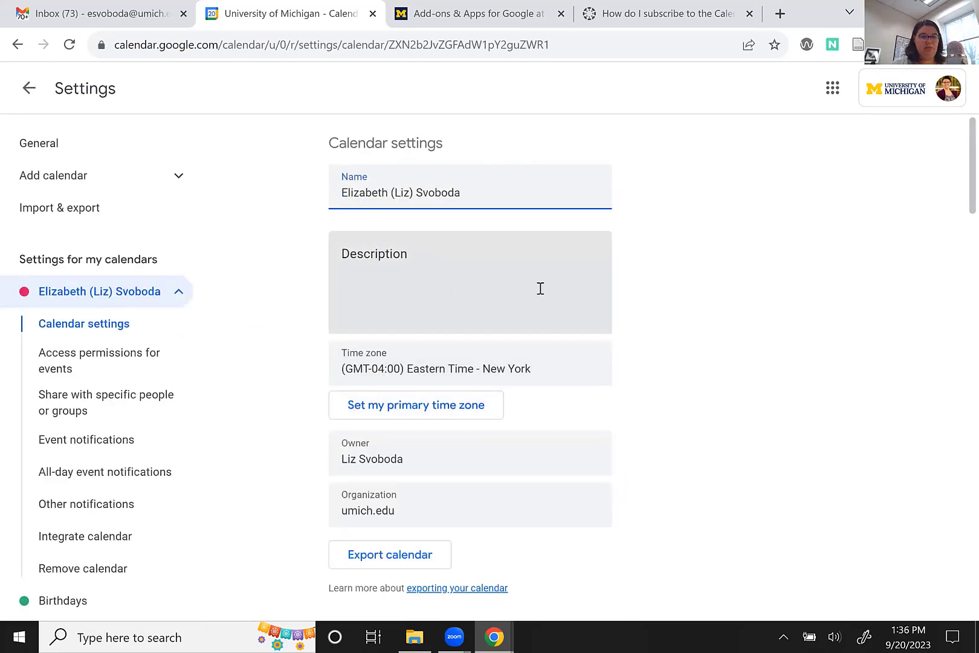
{"action": "scroll", "coordinate": [487, 412], "scroll_direction": "down", "scroll_amount": 1}
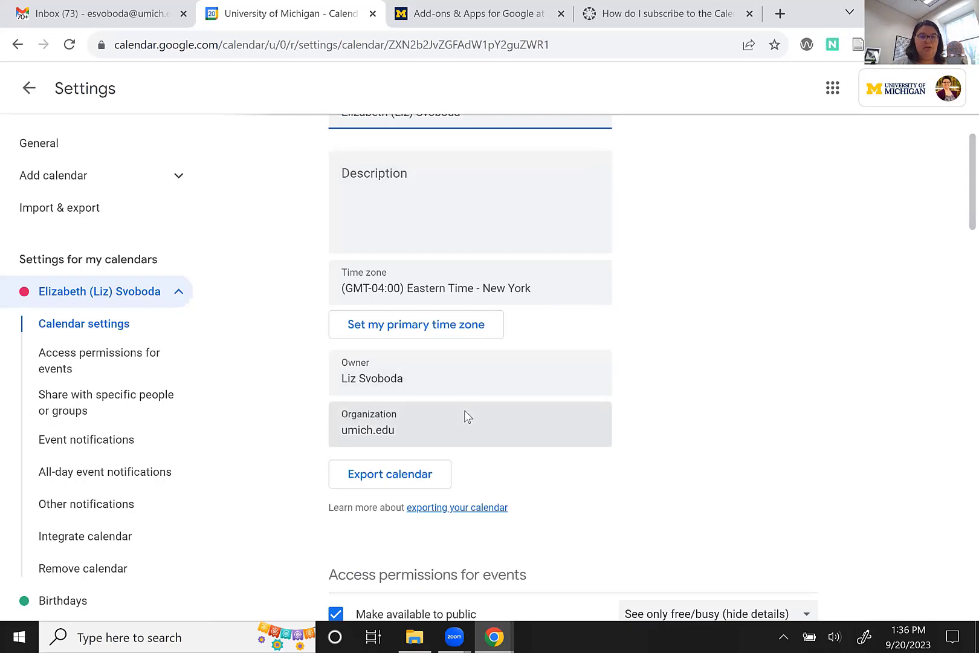
{"action": "scroll", "coordinate": [465, 411], "scroll_direction": "down", "scroll_amount": 3}
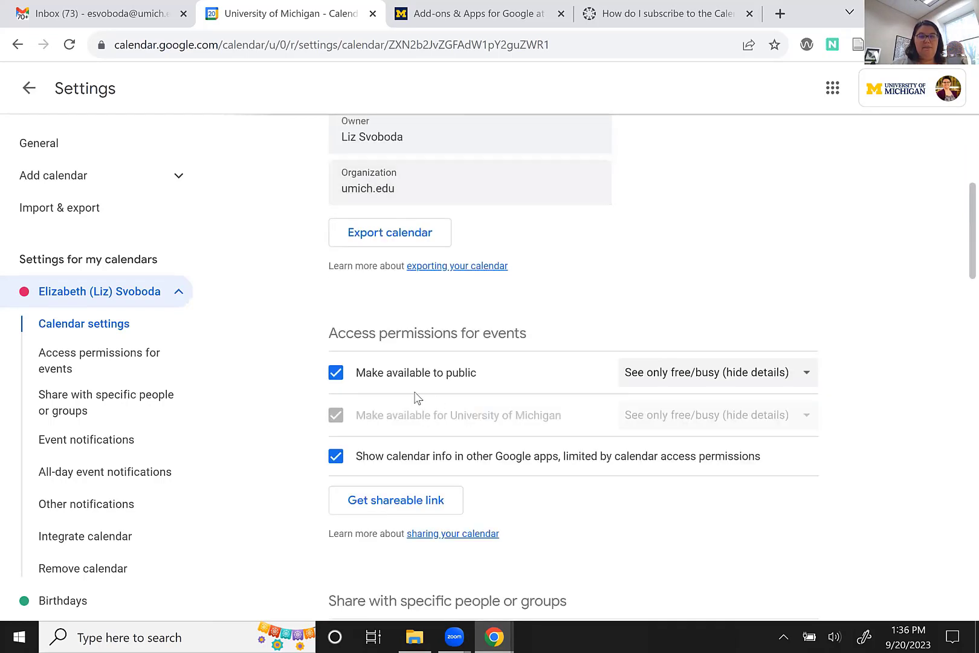
{"action": "scroll", "coordinate": [484, 378], "scroll_direction": "down", "scroll_amount": 1}
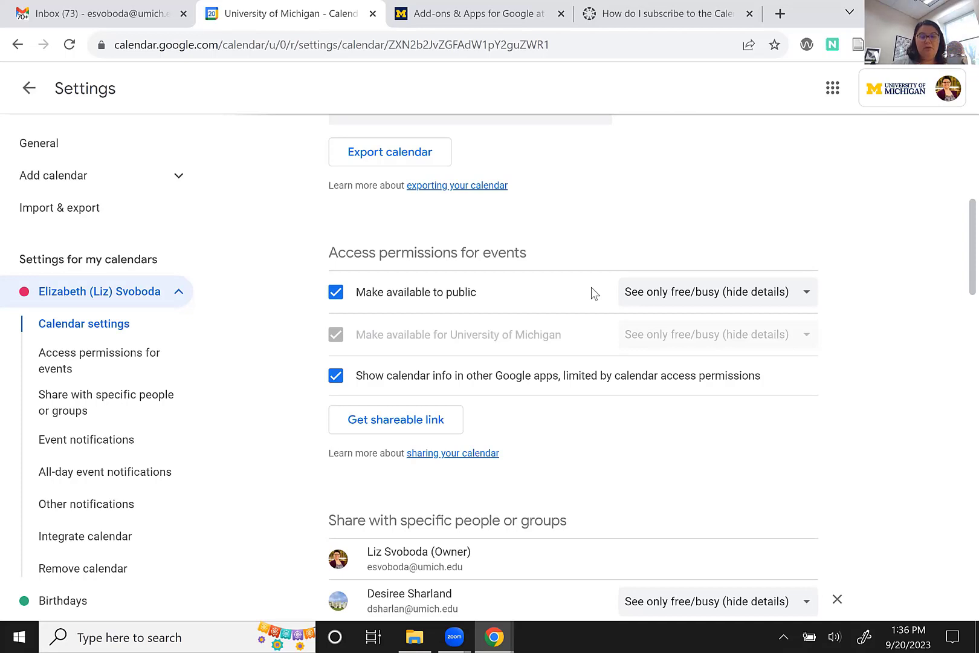
Check the public access choices, leaving free/busy only, and review the remaining settings.
{"action": "left_click", "coordinate": [718, 304]}
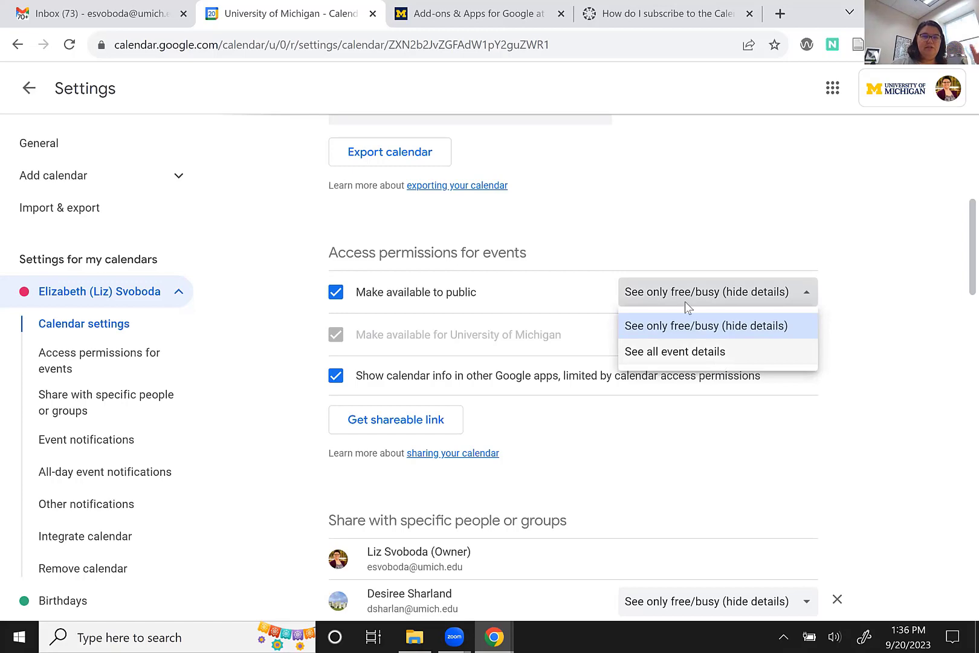
{"action": "left_click", "coordinate": [653, 249]}
{"action": "scroll", "coordinate": [553, 402], "scroll_direction": "down", "scroll_amount": 4}
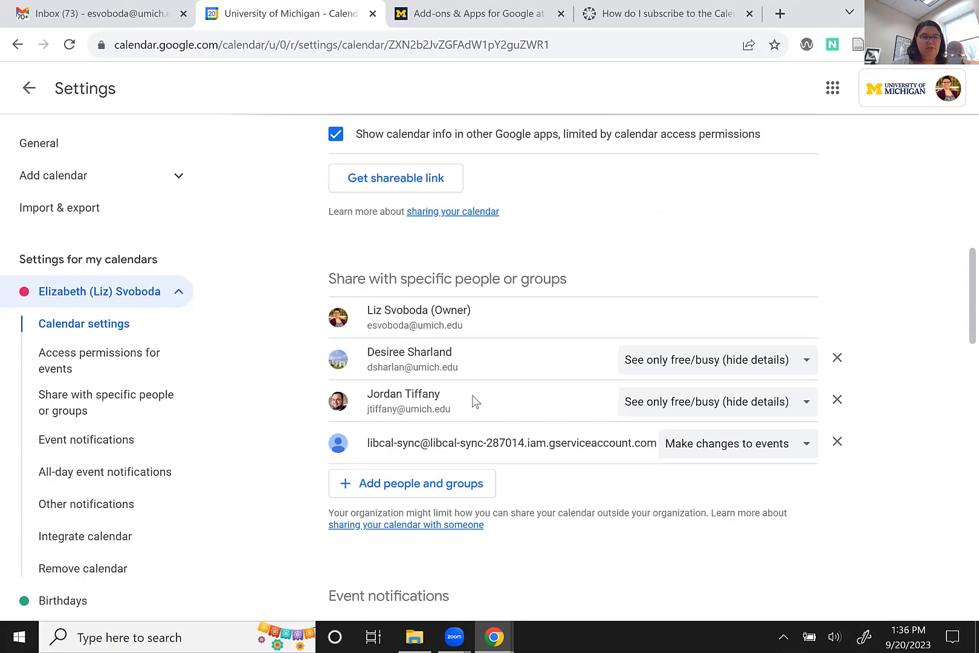
{"action": "scroll", "coordinate": [475, 401], "scroll_direction": "down", "scroll_amount": 5}
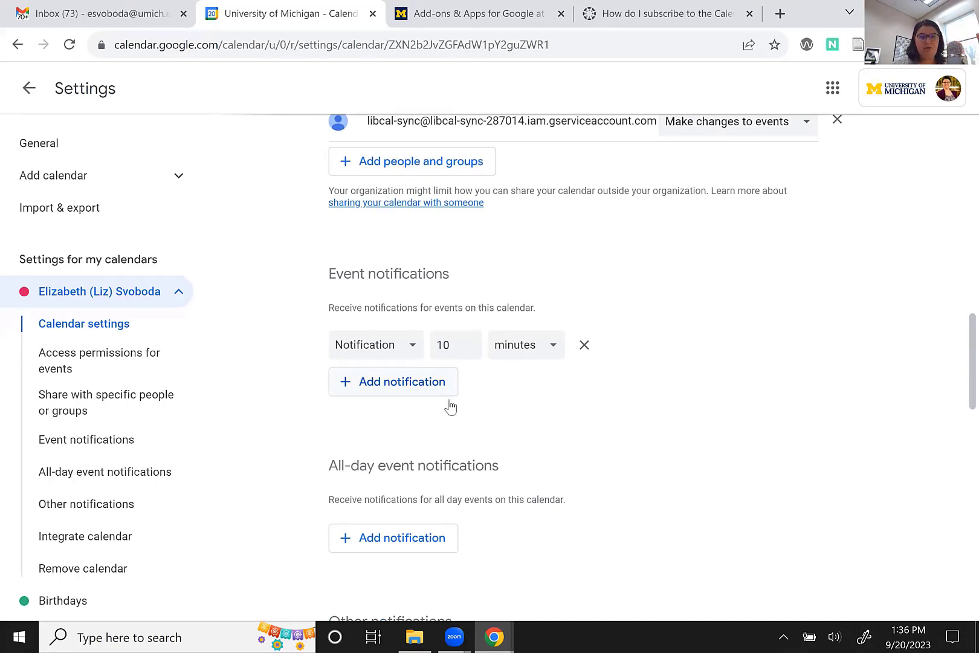
{"action": "scroll", "coordinate": [450, 406], "scroll_direction": "down", "scroll_amount": 1}
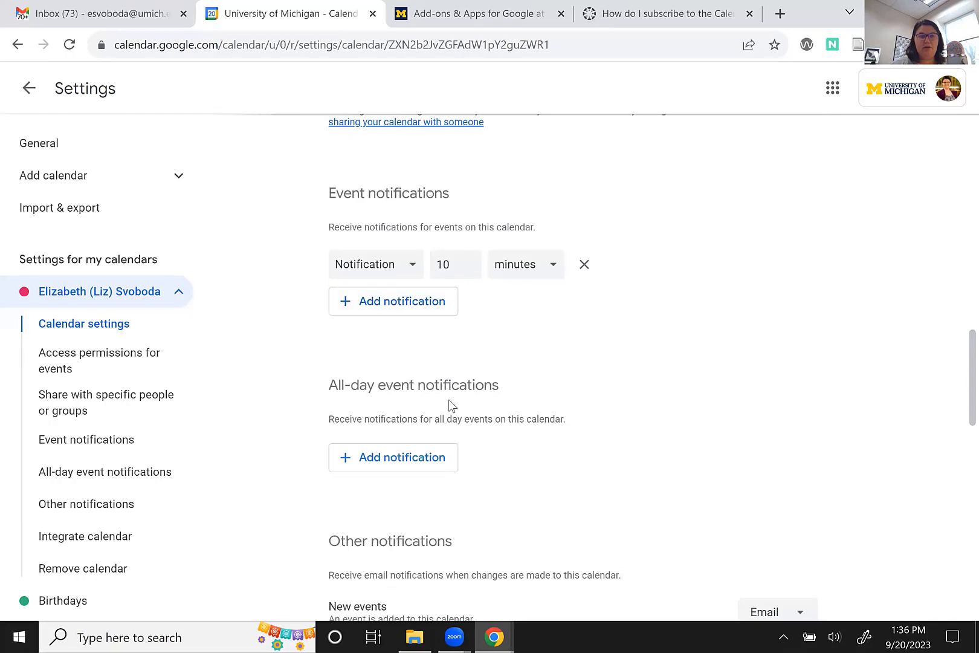
{"action": "scroll", "coordinate": [450, 406], "scroll_direction": "down", "scroll_amount": 3}
{"action": "scroll", "coordinate": [451, 406], "scroll_direction": "down", "scroll_amount": 3}
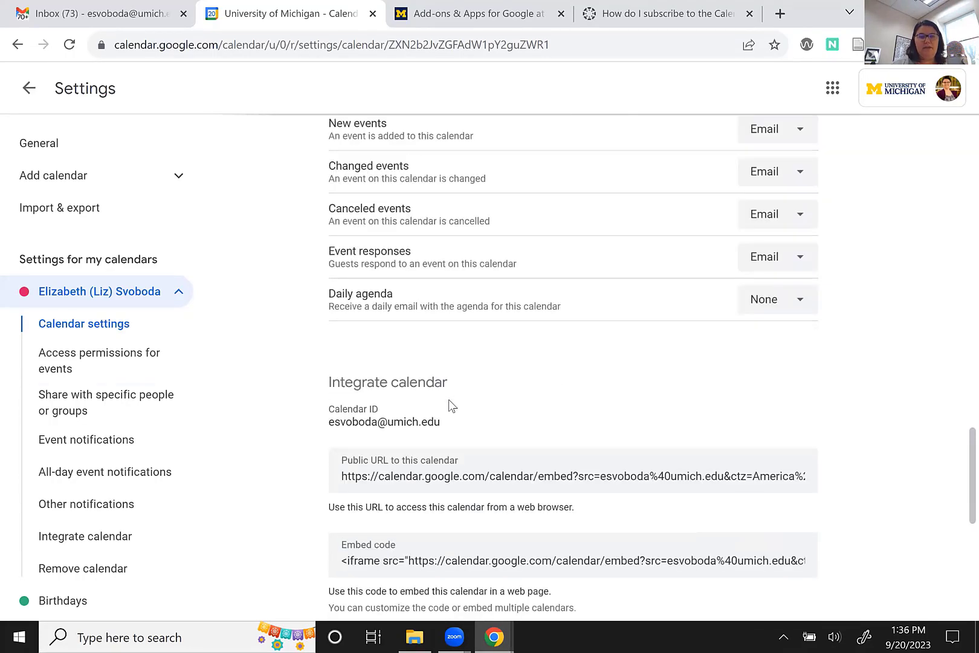
{"action": "scroll", "coordinate": [451, 406], "scroll_direction": "down", "scroll_amount": 5}
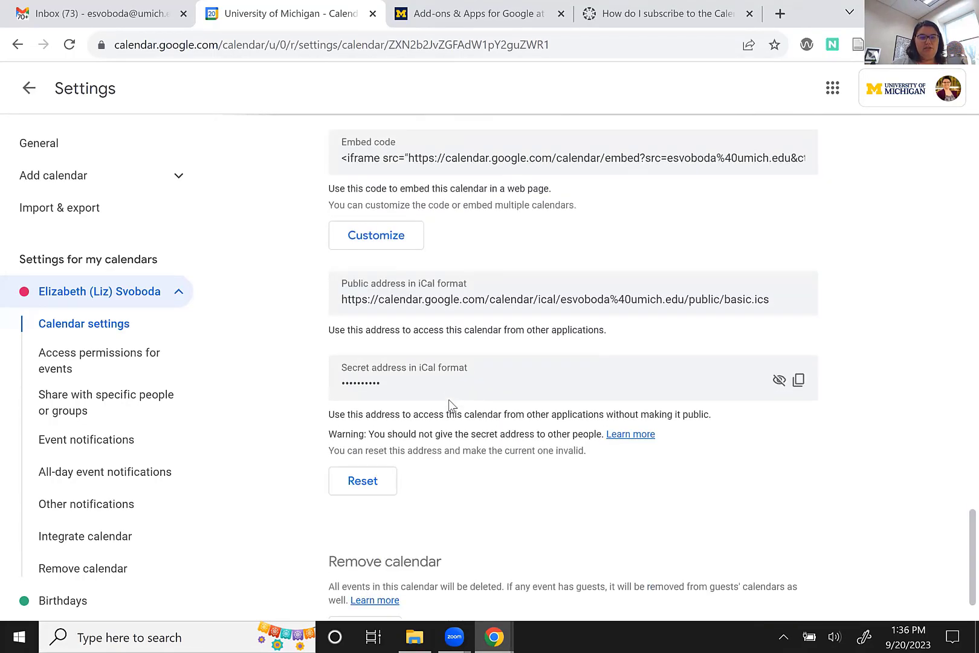
{"action": "scroll", "coordinate": [451, 406], "scroll_direction": "up", "scroll_amount": 20}
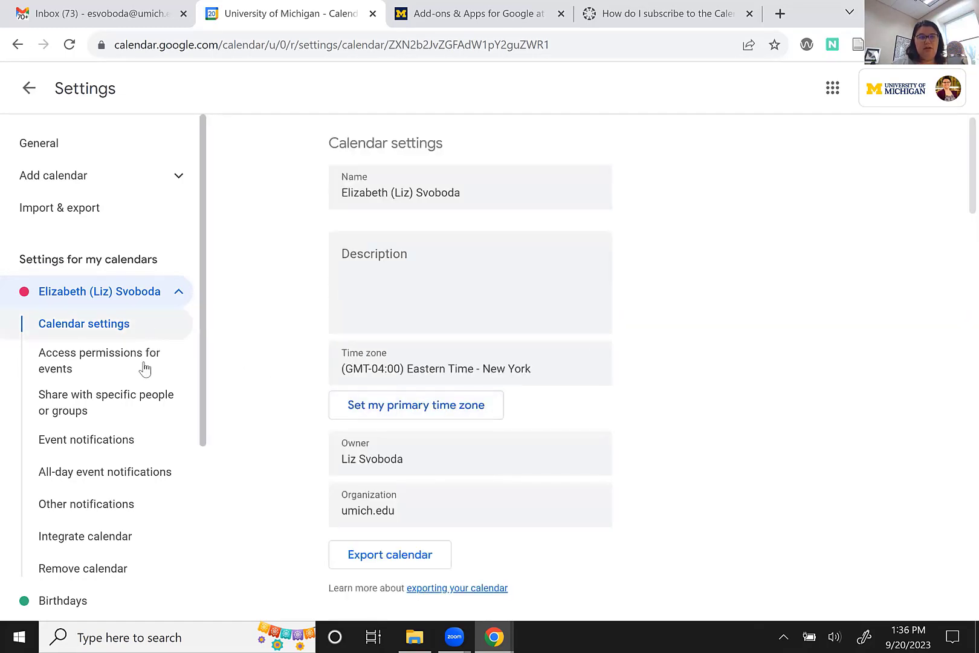
Back in week view, toggle Reference Desk on and off, then show Finance Payroll Calendar.
{"action": "left_click", "coordinate": [27, 90]}
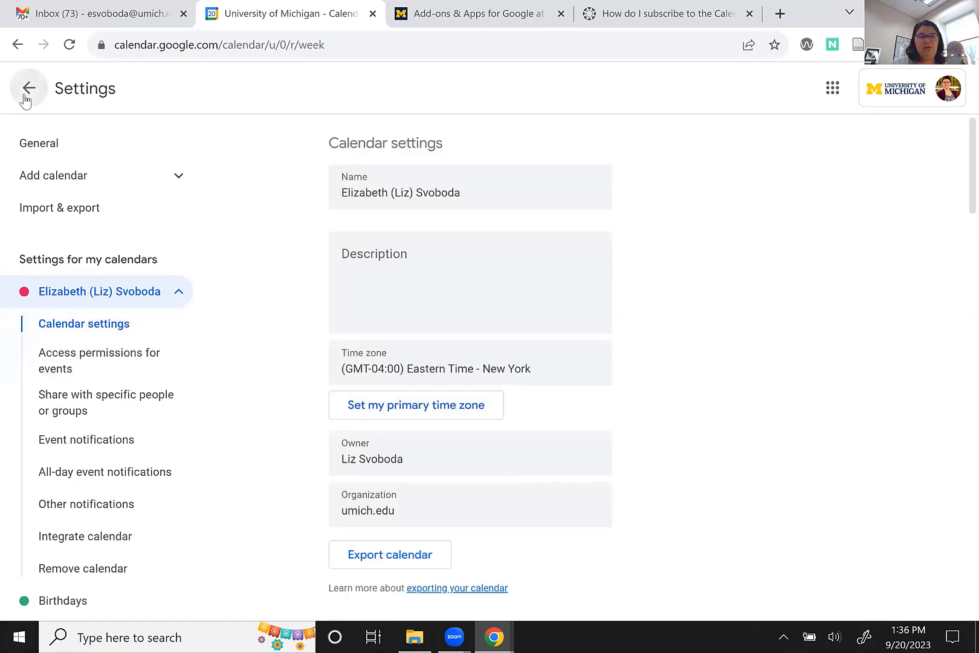
{"action": "scroll", "coordinate": [91, 451], "scroll_direction": "down", "scroll_amount": 2}
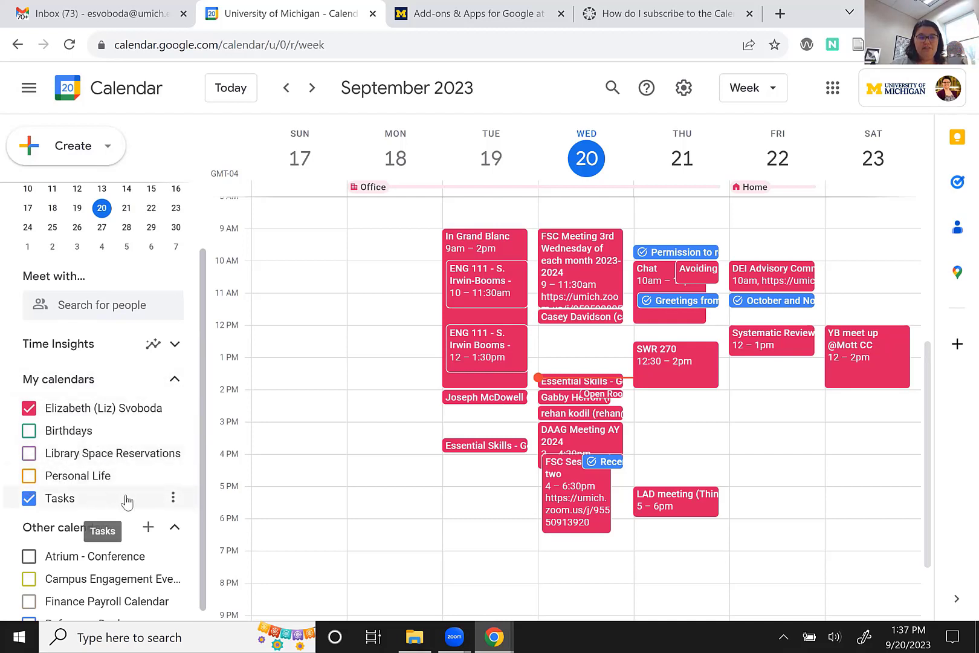
{"action": "scroll", "coordinate": [126, 499], "scroll_direction": "down", "scroll_amount": 1}
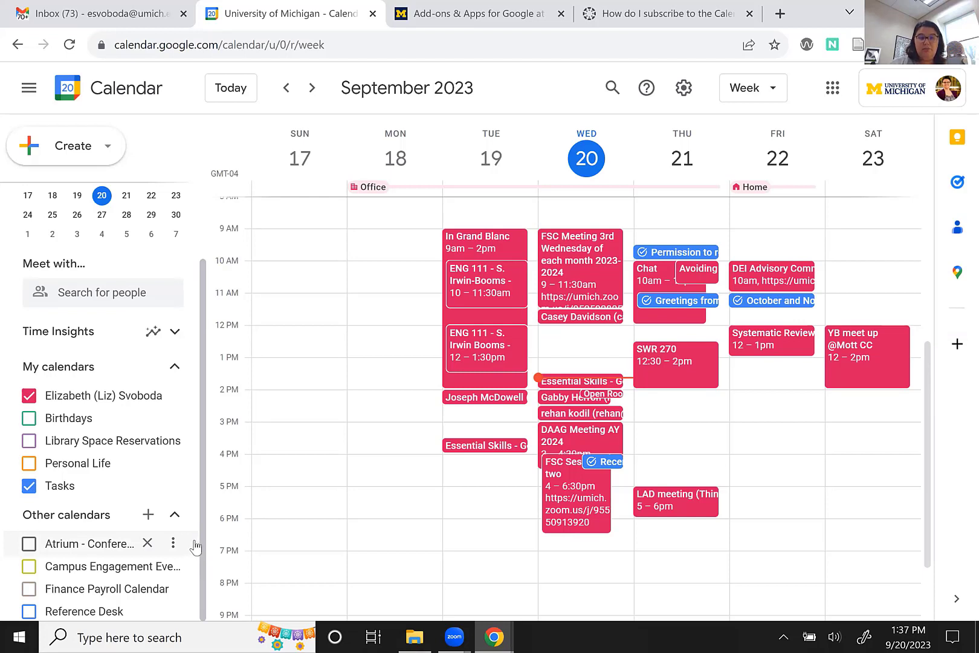
{"action": "left_click", "coordinate": [28, 612]}
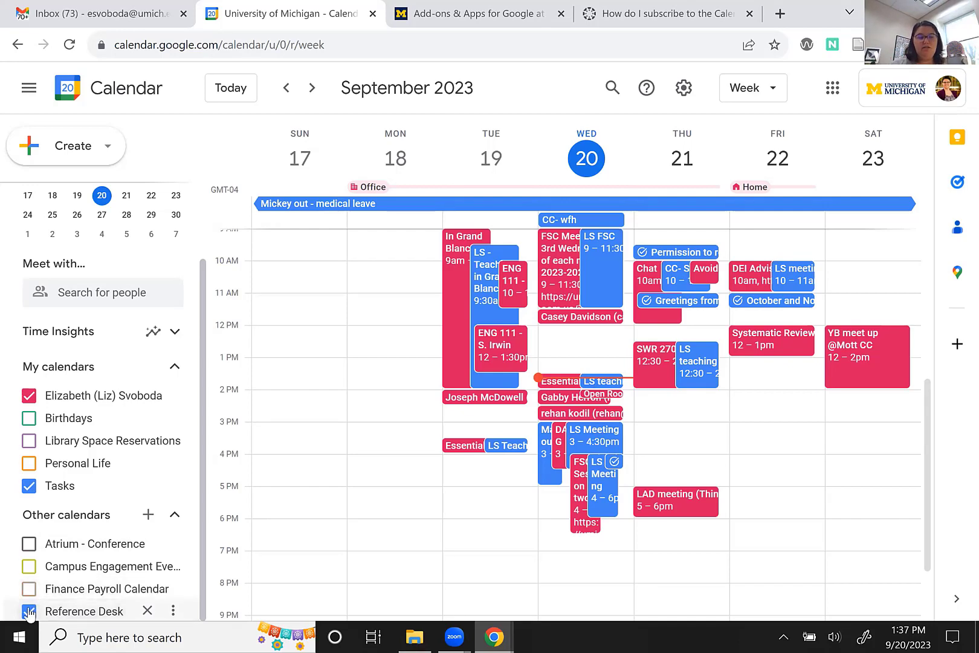
{"action": "left_click", "coordinate": [28, 610]}
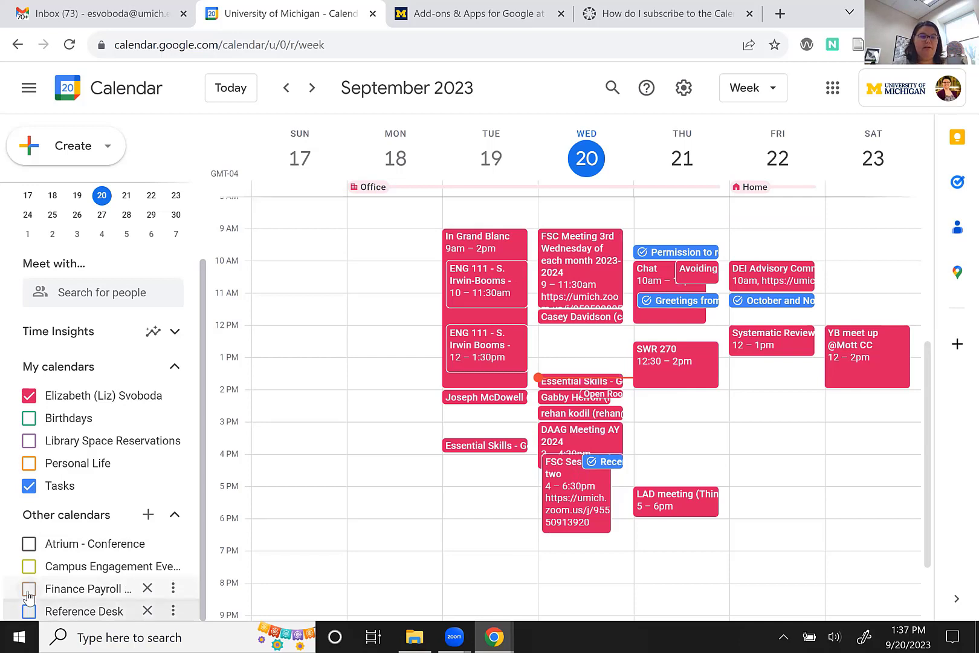
{"action": "left_click", "coordinate": [28, 591]}
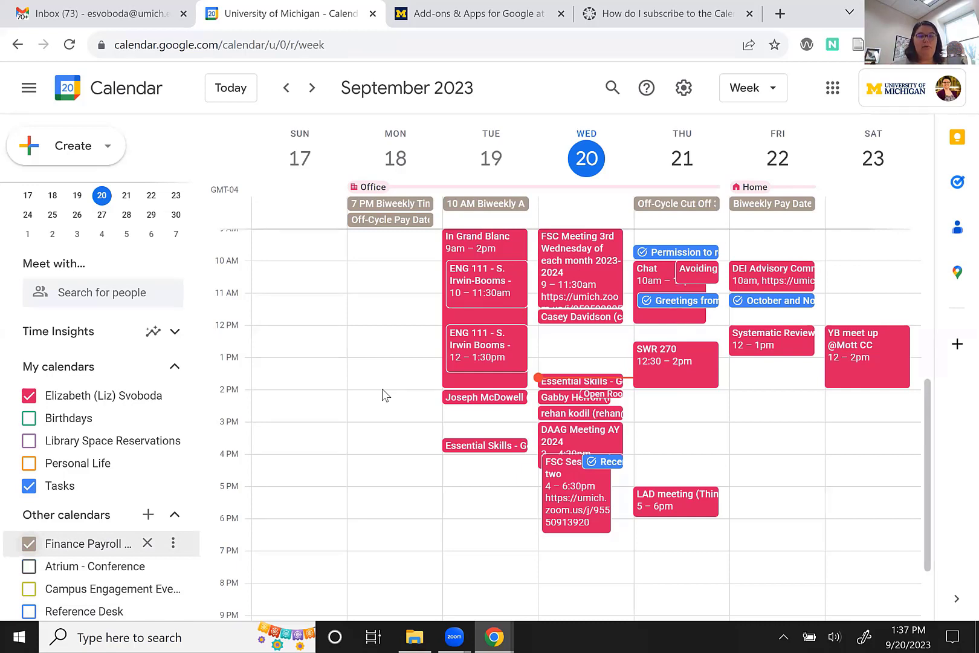
Untick Finance Payroll Calendar and go to Browse calendars of interest from Other calendars.
{"action": "left_click", "coordinate": [29, 545]}
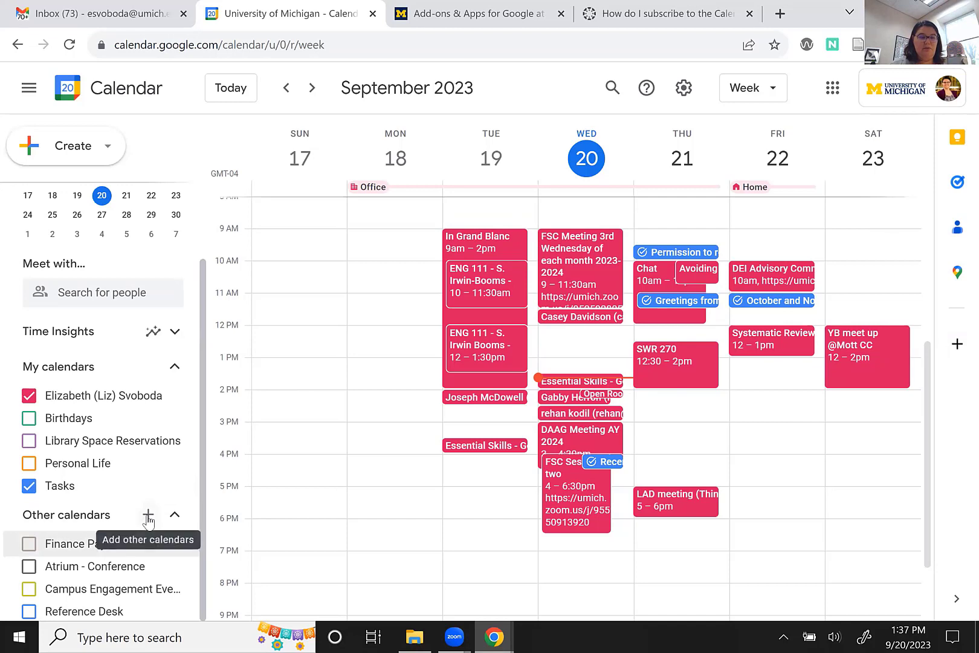
{"action": "left_click", "coordinate": [148, 517]}
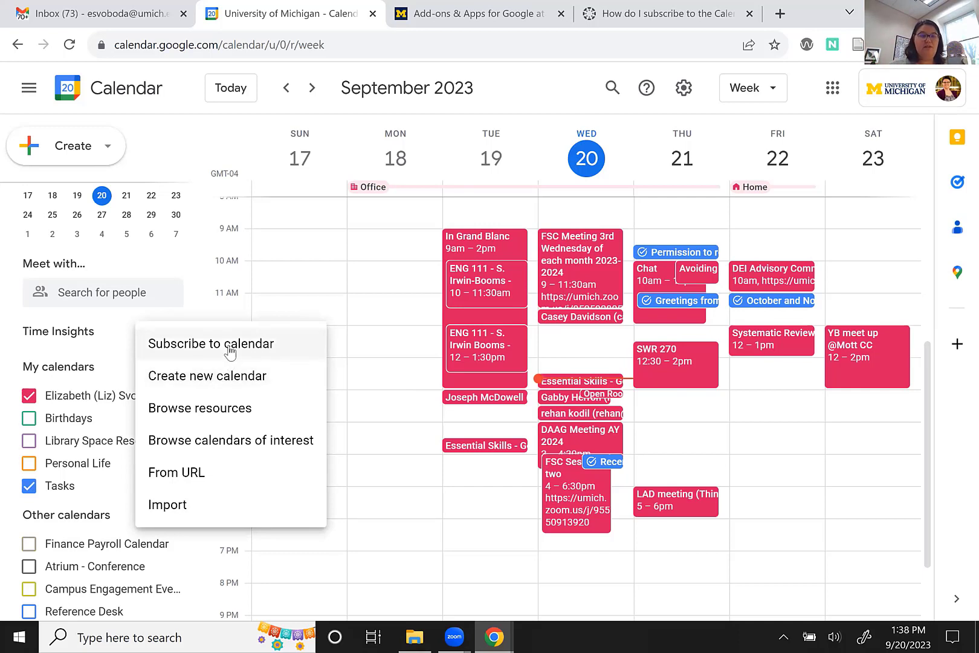
{"action": "left_click", "coordinate": [220, 454]}
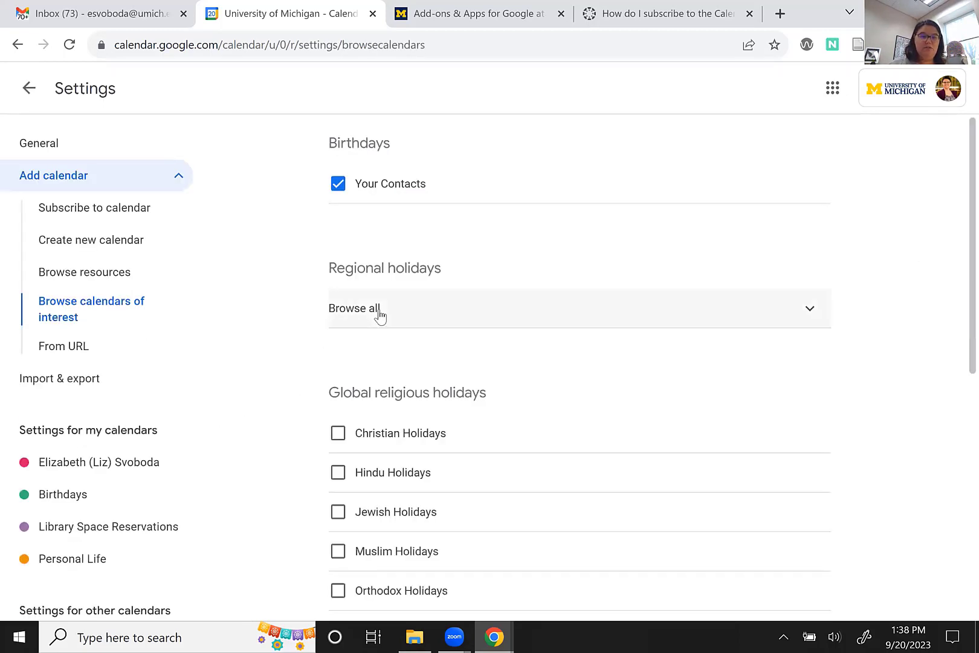
Expand the regional holiday list and add Holidays in United States, leaving its holiday types unchanged.
{"action": "left_click", "coordinate": [379, 315]}
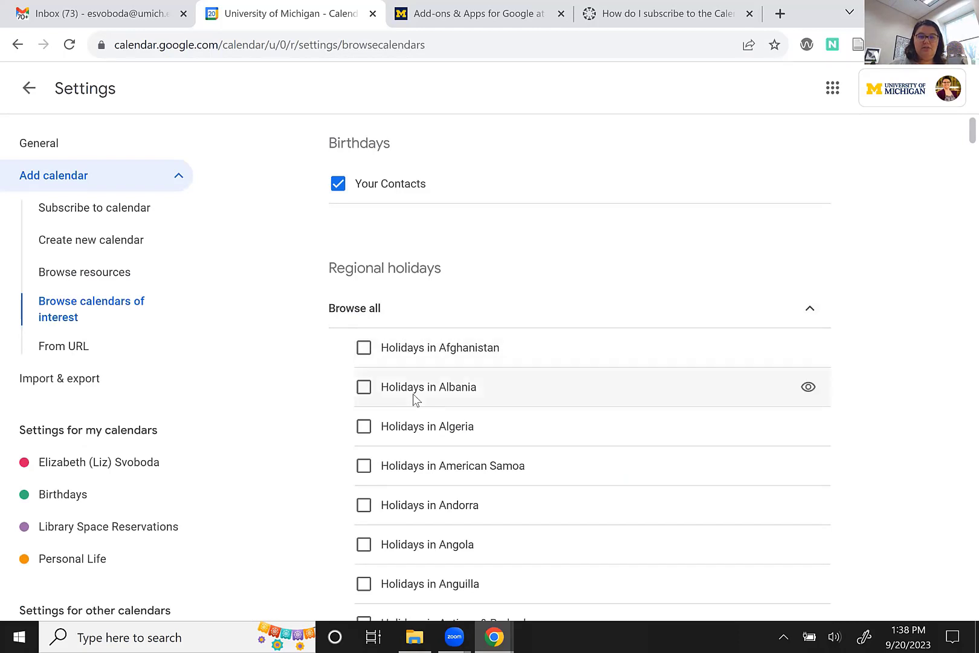
{"action": "scroll", "coordinate": [413, 393], "scroll_direction": "down", "scroll_amount": 20}
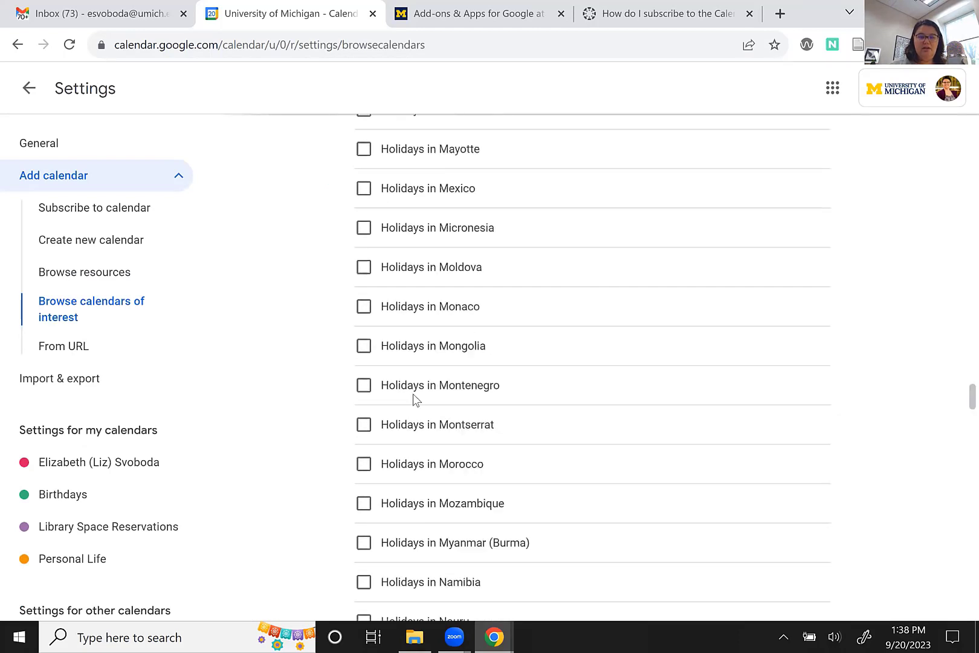
{"action": "scroll", "coordinate": [413, 393], "scroll_direction": "down", "scroll_amount": 20}
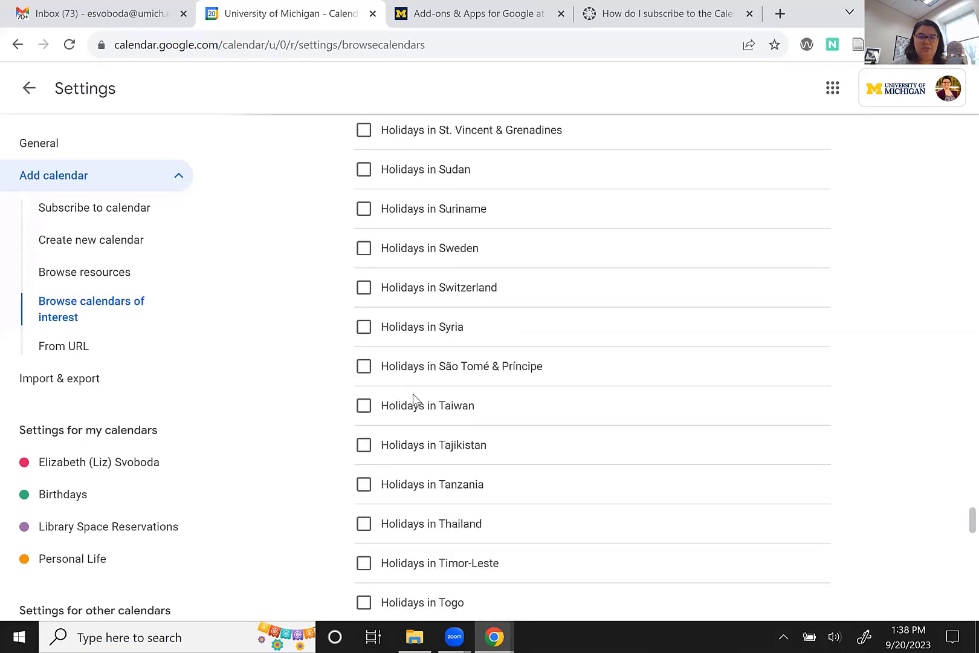
{"action": "scroll", "coordinate": [413, 393], "scroll_direction": "down", "scroll_amount": 10}
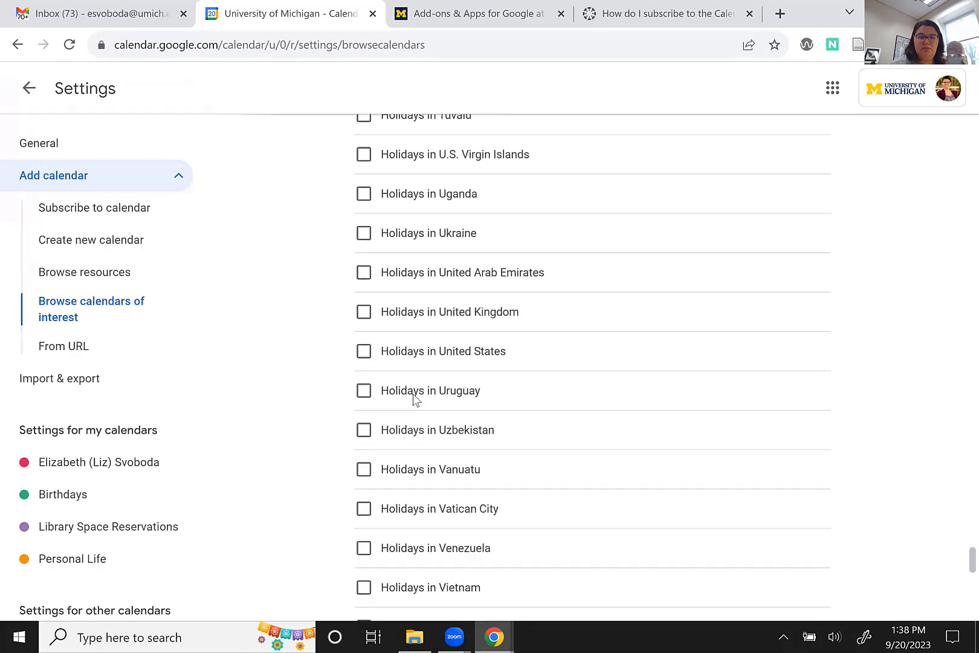
{"action": "left_click", "coordinate": [363, 351]}
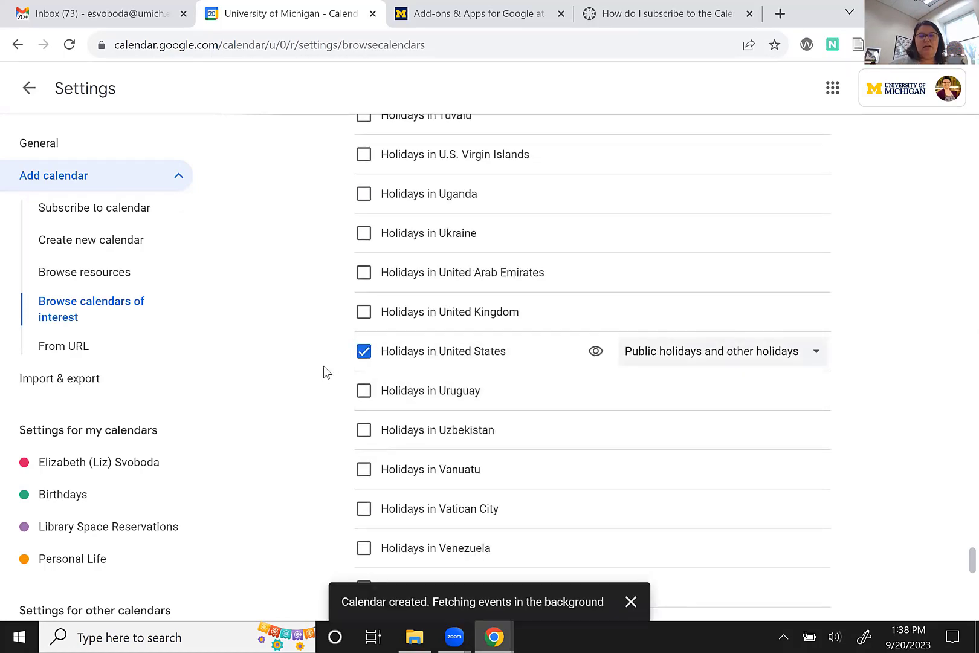
{"action": "left_click", "coordinate": [671, 362]}
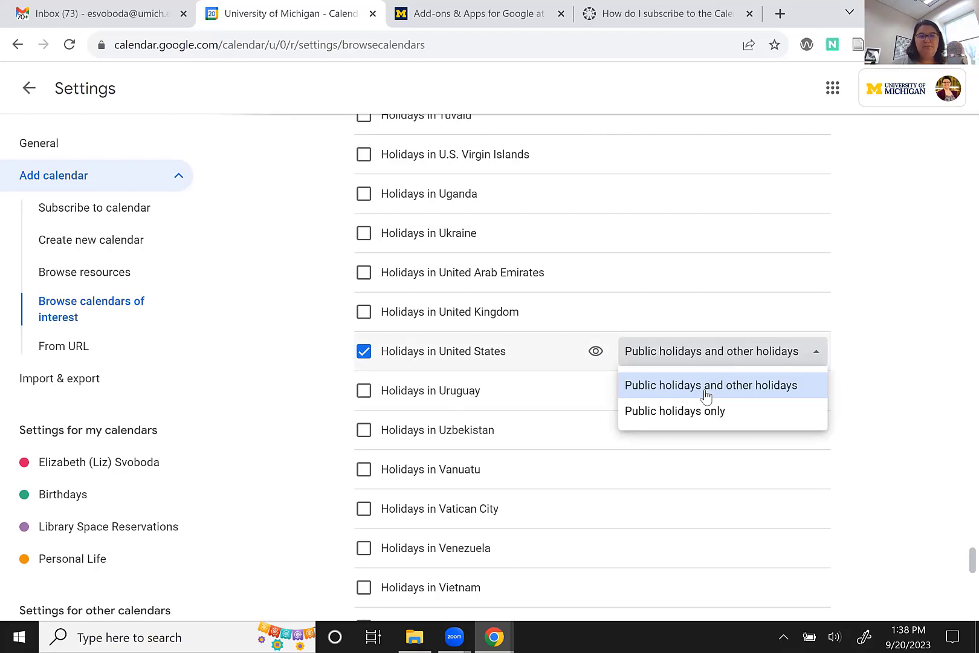
{"action": "left_click", "coordinate": [880, 316]}
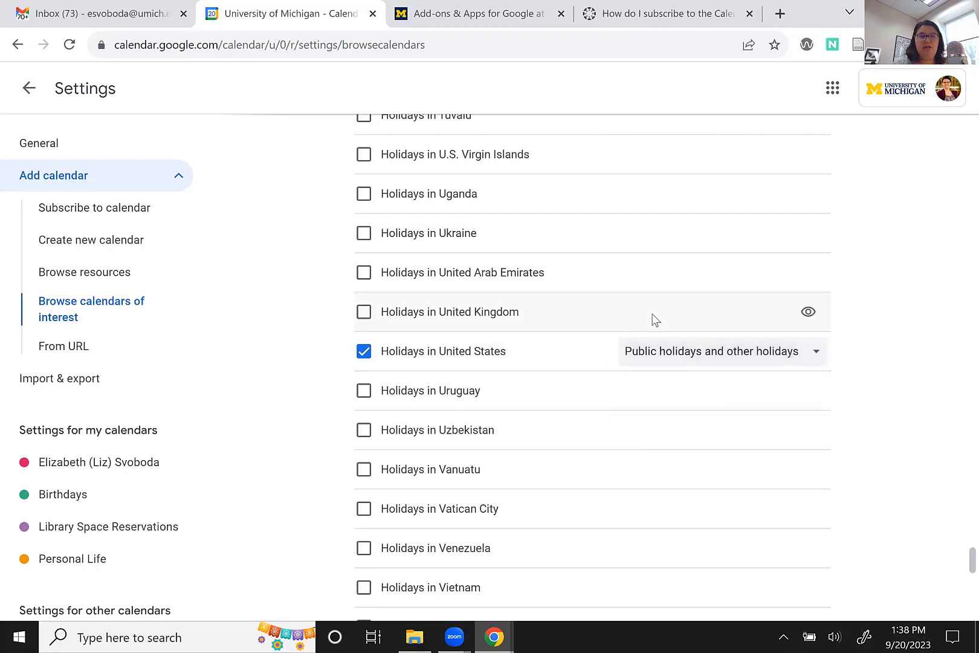
{"action": "scroll", "coordinate": [651, 319], "scroll_direction": "up", "scroll_amount": 20}
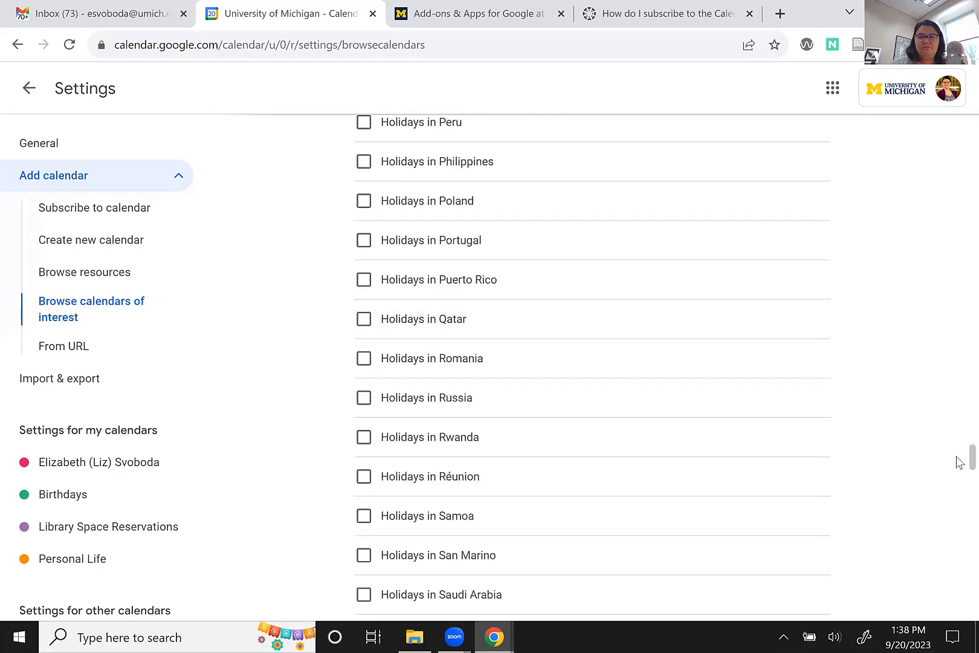
{"action": "scroll", "coordinate": [955, 271], "scroll_direction": "up", "scroll_amount": 20}
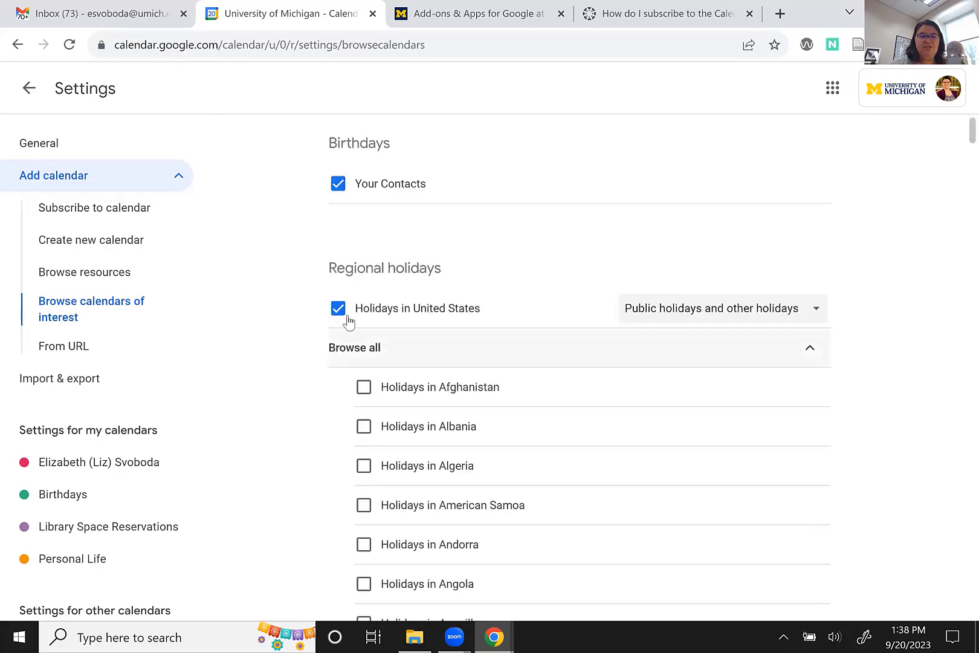
Collapse the country holidays list and expand then collapse the Baseball league calendars.
{"action": "left_click", "coordinate": [807, 353]}
{"action": "scroll", "coordinate": [877, 338], "scroll_direction": "down", "scroll_amount": 4}
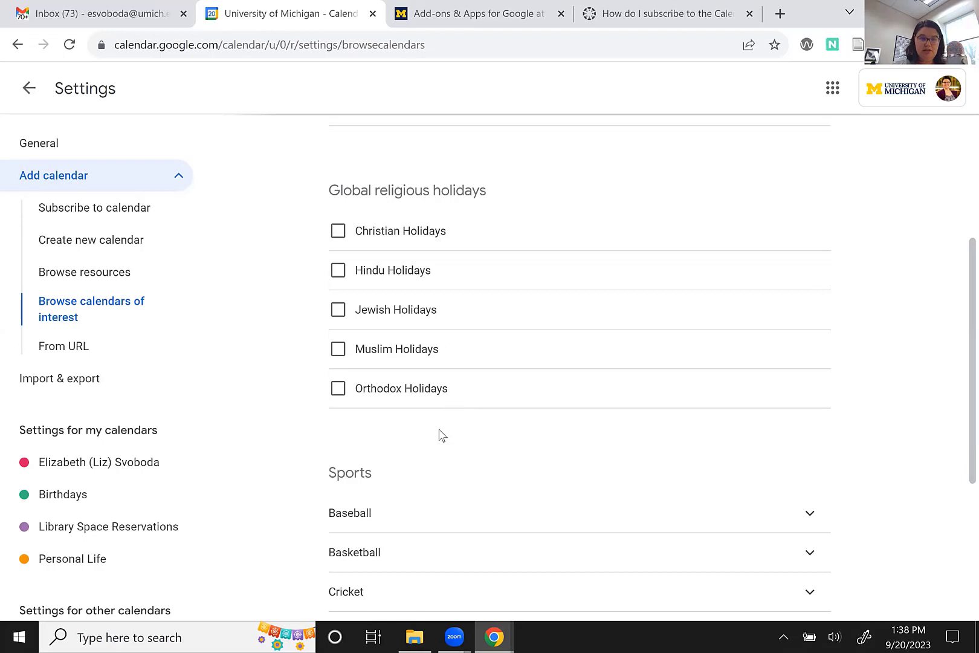
{"action": "scroll", "coordinate": [303, 446], "scroll_direction": "down", "scroll_amount": 4}
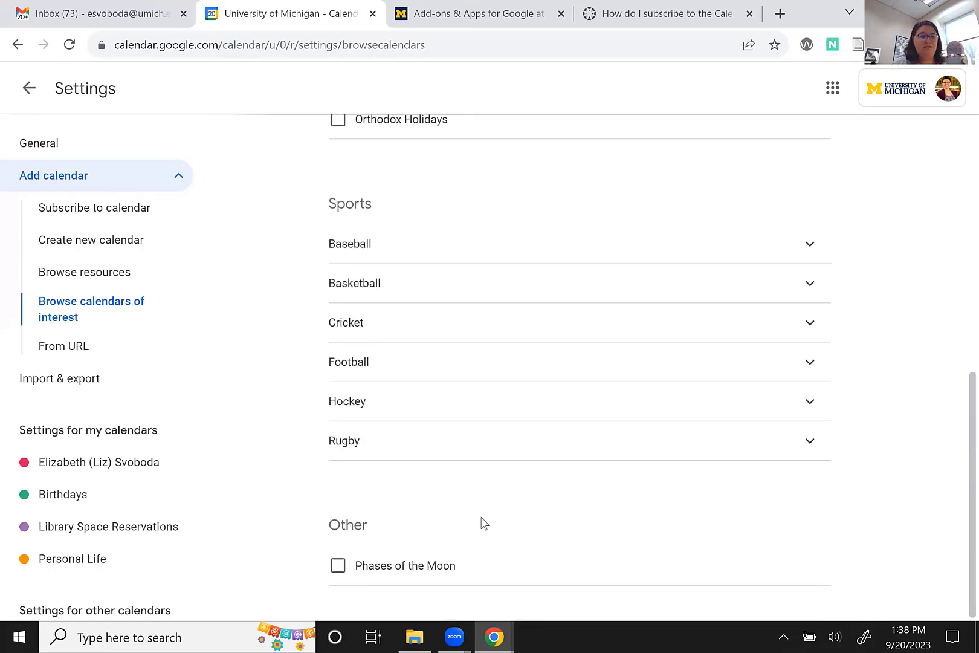
{"action": "left_click", "coordinate": [809, 259]}
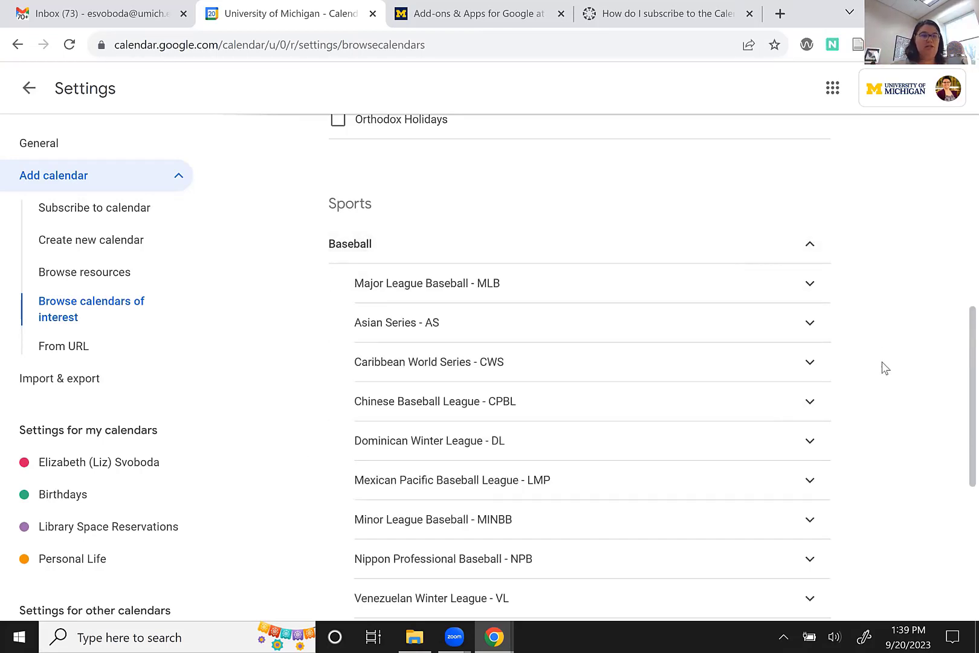
{"action": "left_click", "coordinate": [809, 249]}
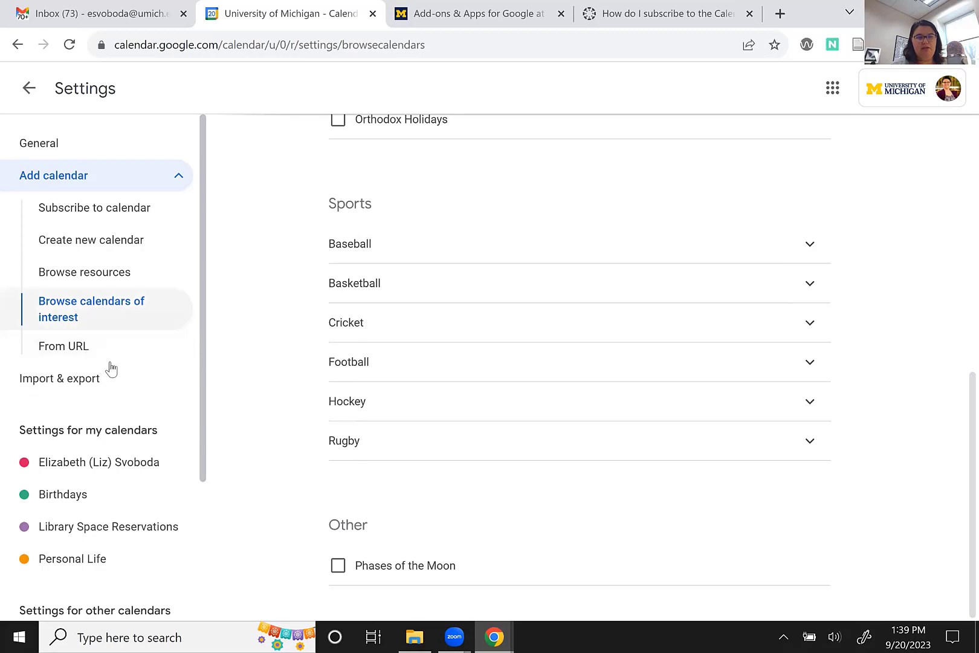
{"action": "scroll", "coordinate": [289, 381], "scroll_direction": "up", "scroll_amount": 8}
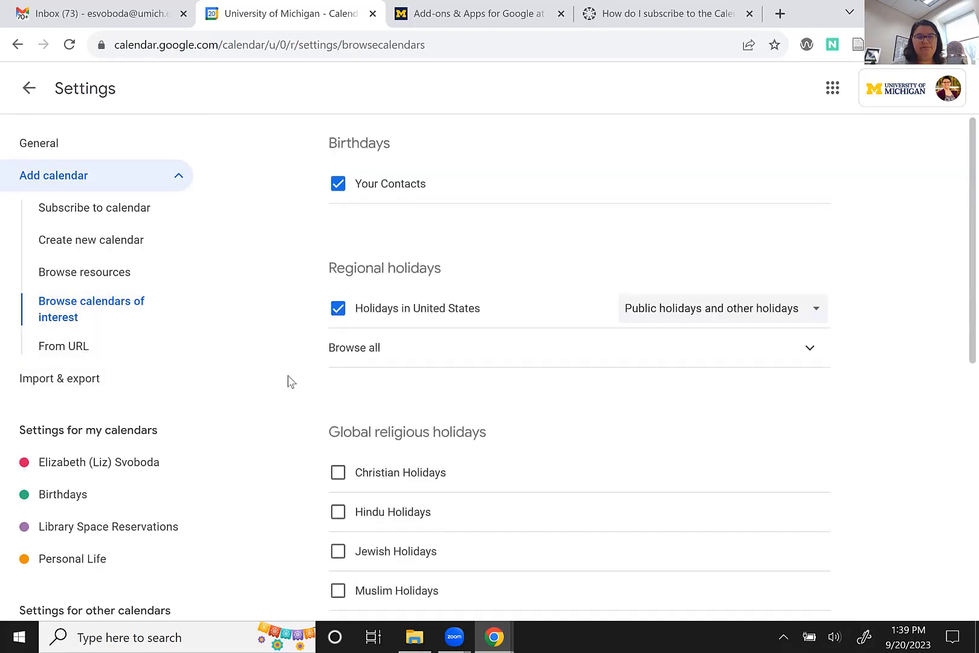
Return to week view, visit the Gmail tab, and start an event Friday, Sep 22 at 2 PM.
{"action": "left_click", "coordinate": [29, 90]}
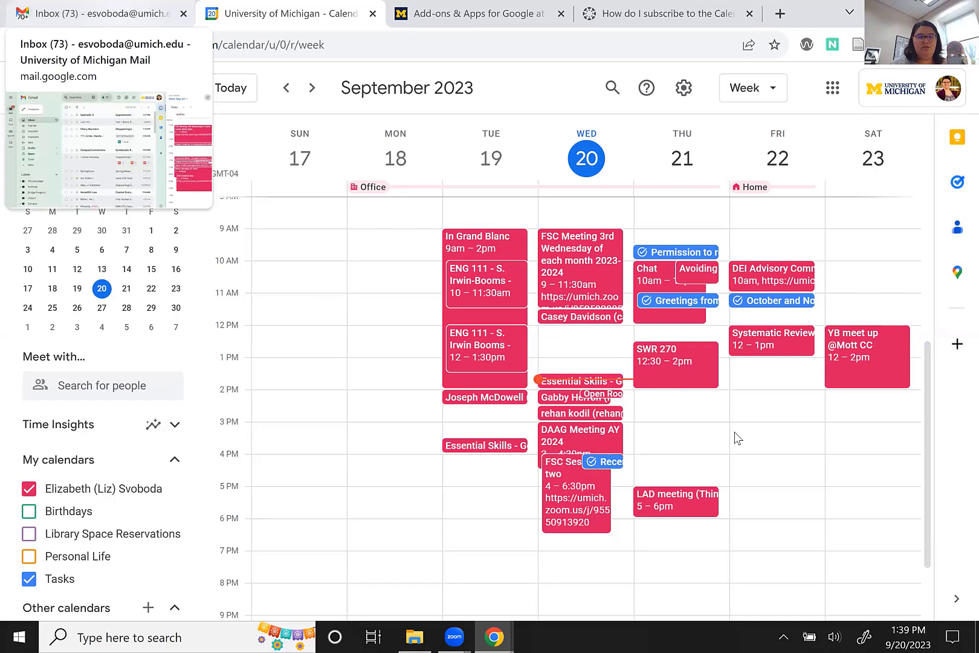
{"action": "left_click", "coordinate": [101, 13]}
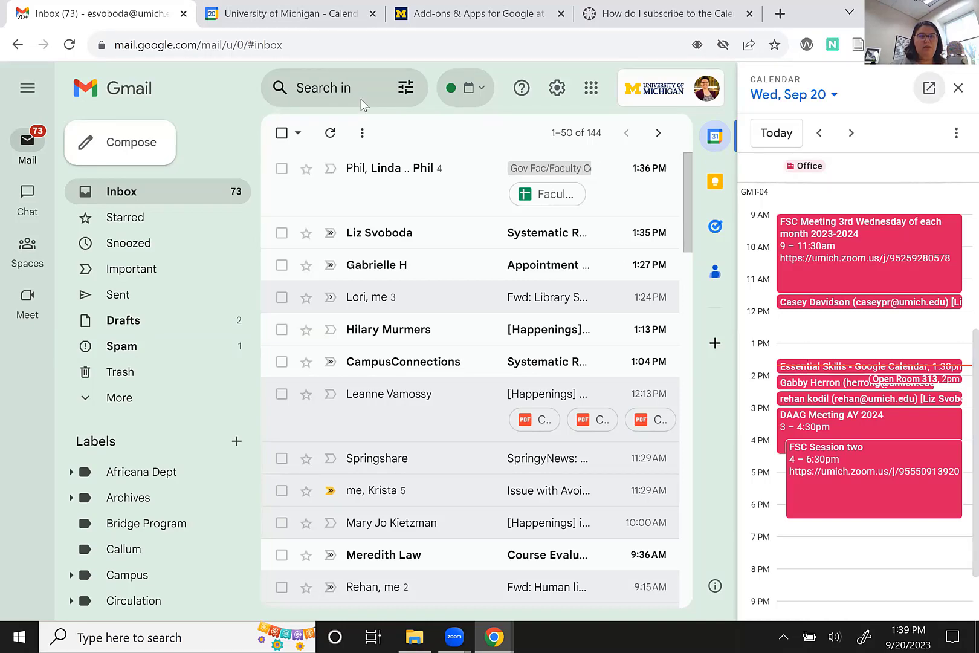
{"action": "left_click", "coordinate": [290, 13]}
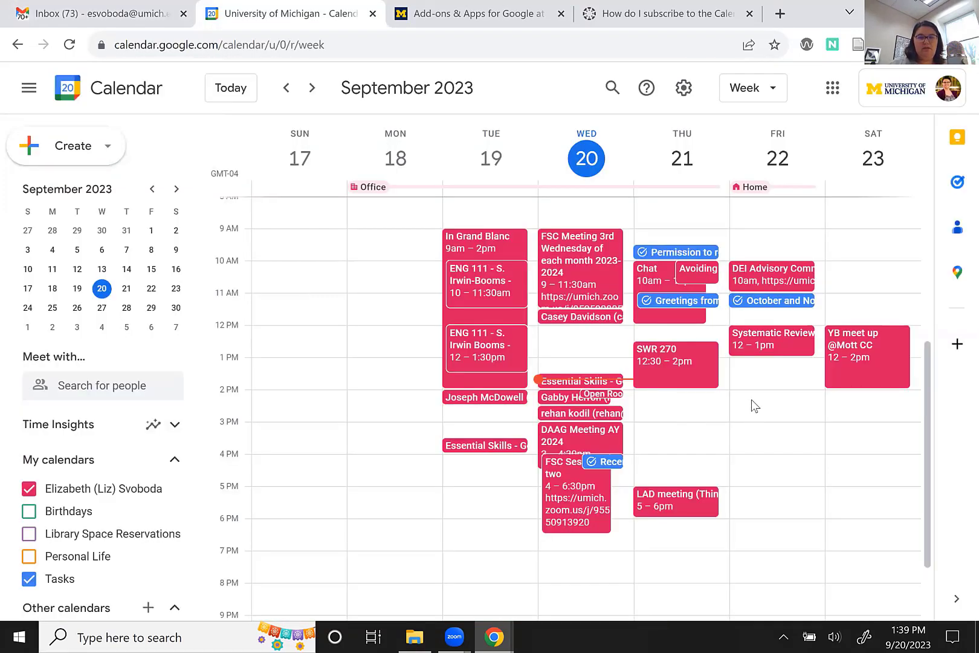
{"action": "left_click", "coordinate": [750, 398]}
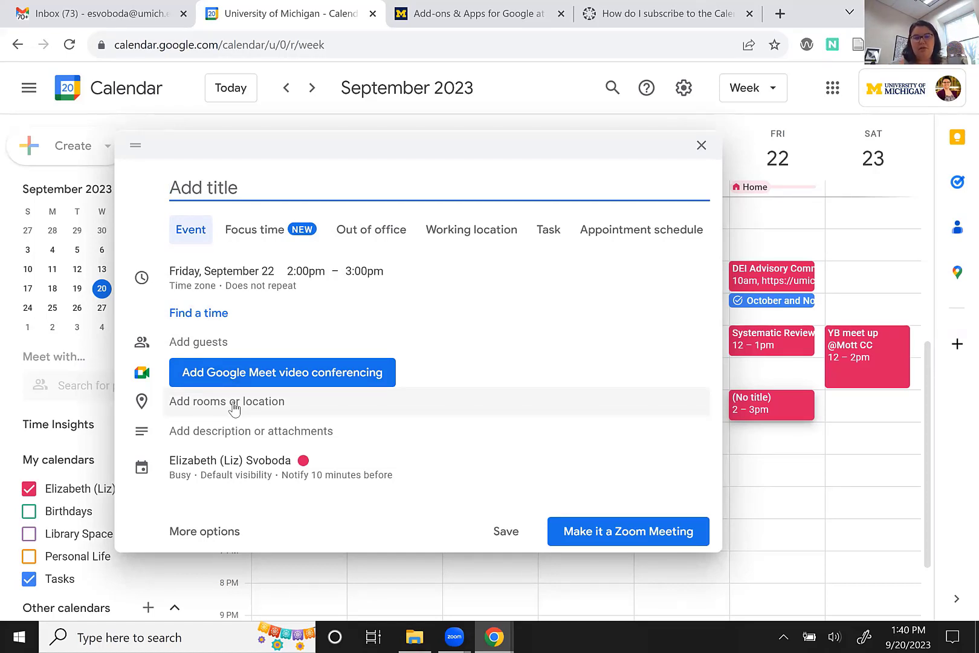
Open the new event's description and attachments area in the quick event dialog.
{"action": "left_click", "coordinate": [230, 434]}
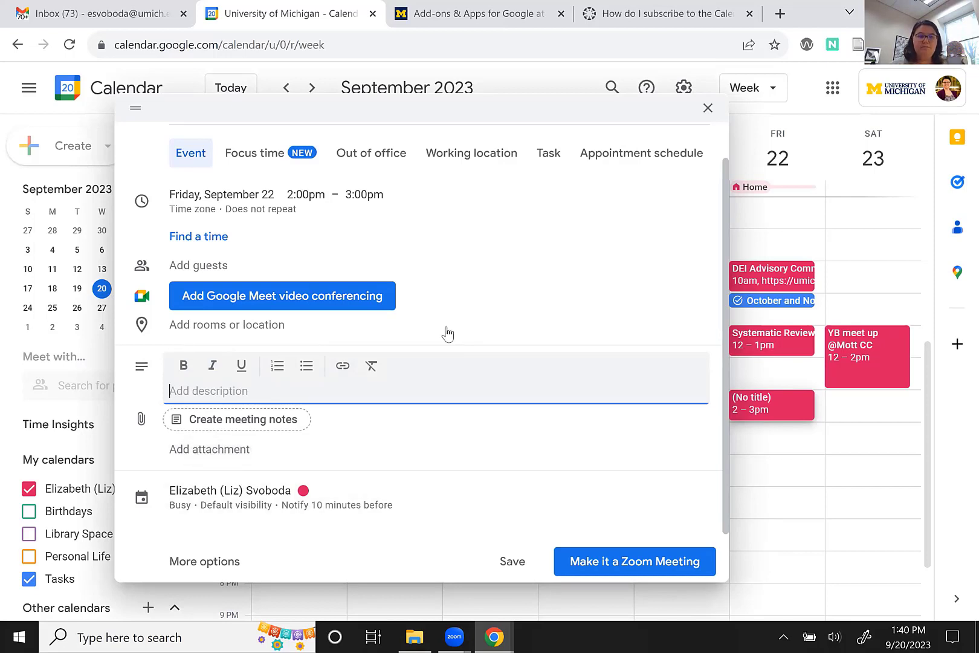
{"action": "scroll", "coordinate": [447, 336], "scroll_direction": "up", "scroll_amount": 1}
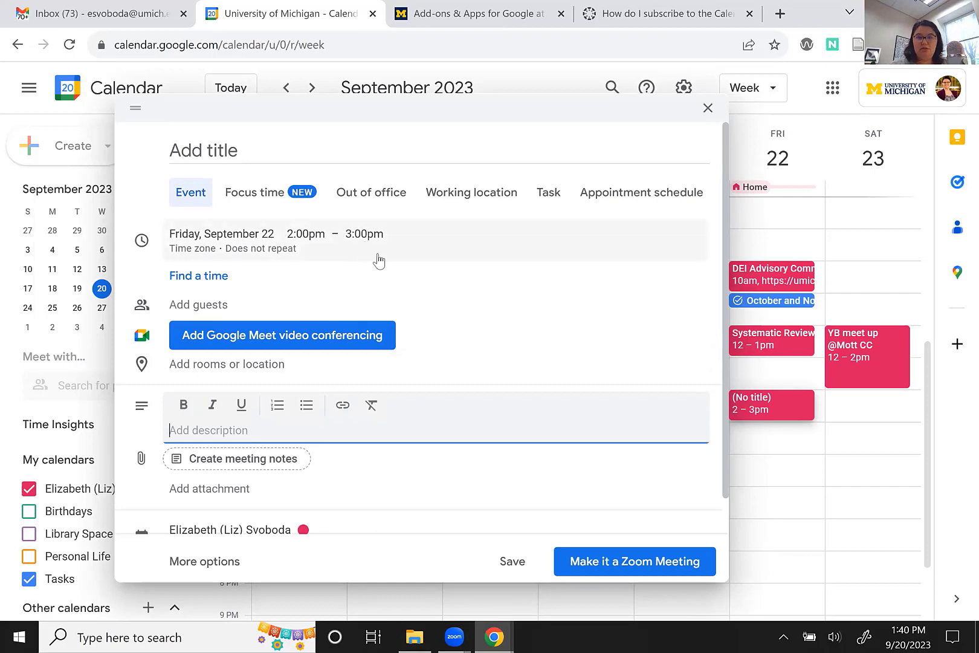
{"action": "scroll", "coordinate": [272, 423], "scroll_direction": "down", "scroll_amount": 1}
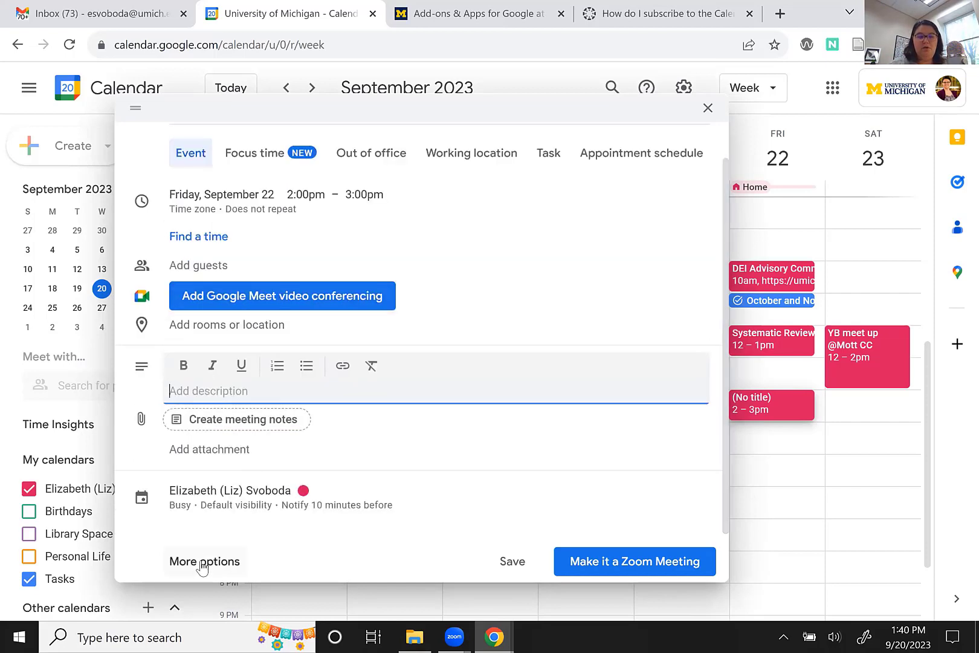
{"action": "left_click", "coordinate": [202, 567]}
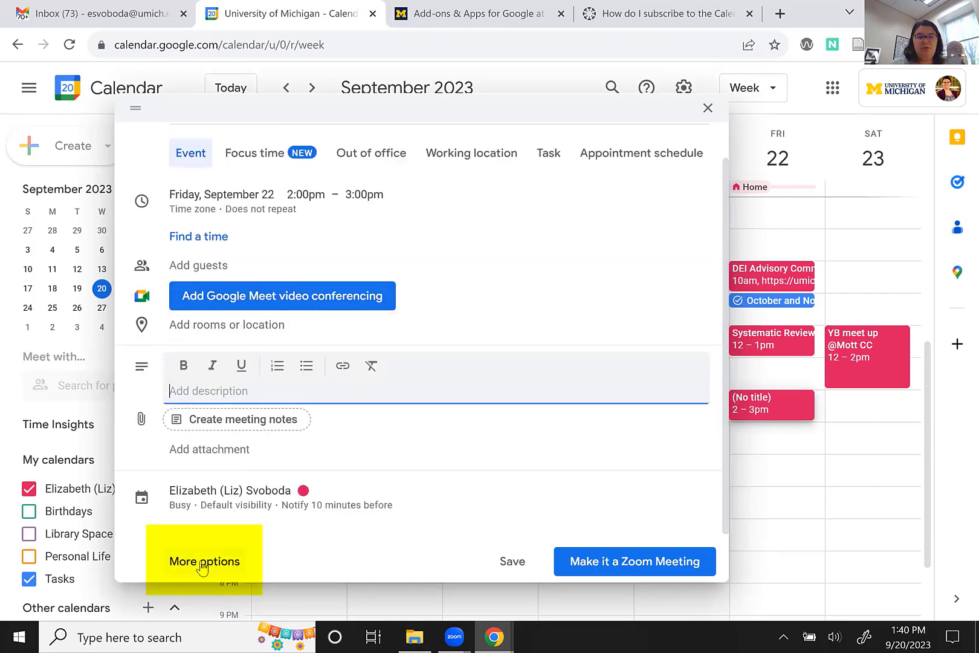
On the full edit page, add a second notification set to 1 hour before.
{"action": "left_click", "coordinate": [201, 565]}
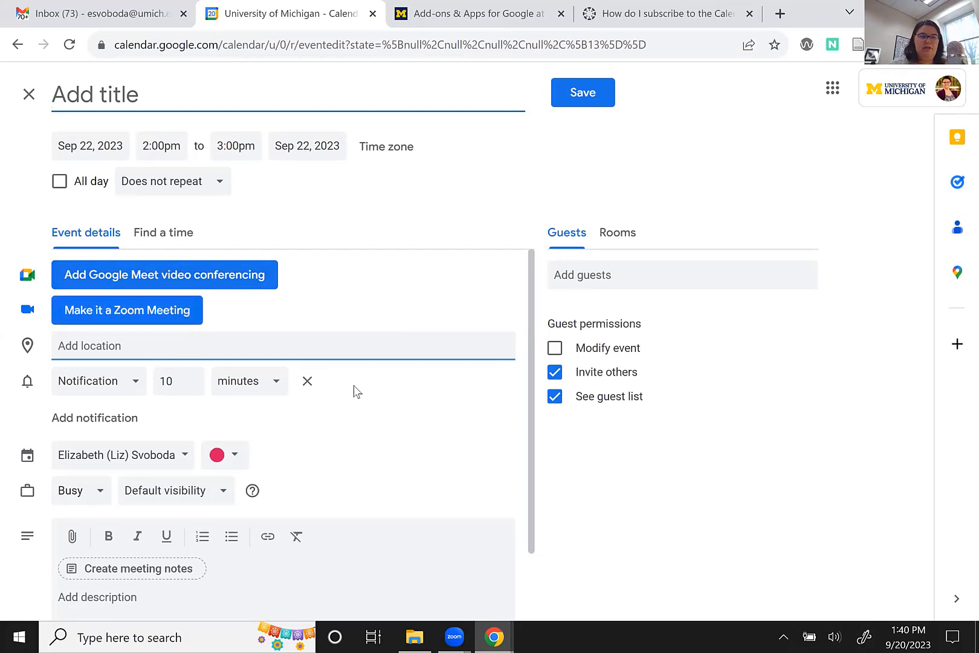
{"action": "scroll", "coordinate": [151, 343], "scroll_direction": "down", "scroll_amount": 2}
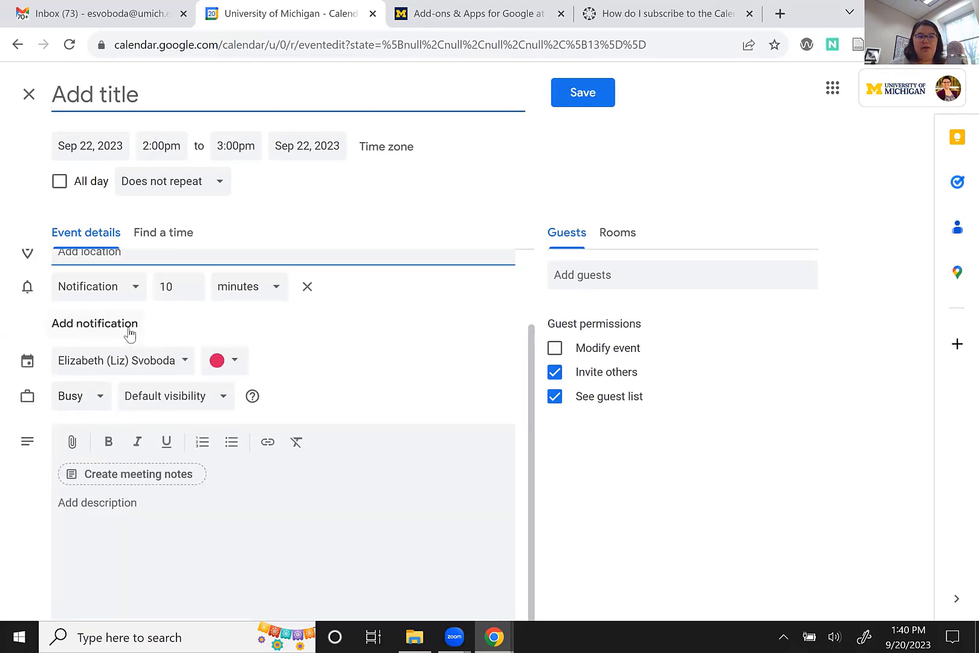
{"action": "left_click", "coordinate": [128, 329]}
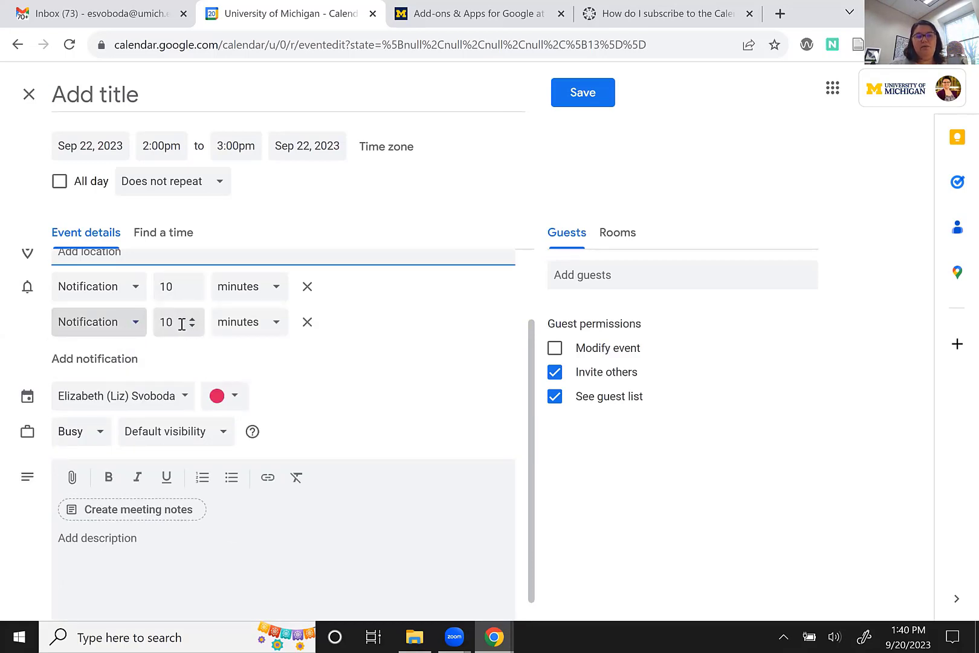
{"action": "left_click", "coordinate": [181, 324]}
{"action": "left_click", "coordinate": [254, 324]}
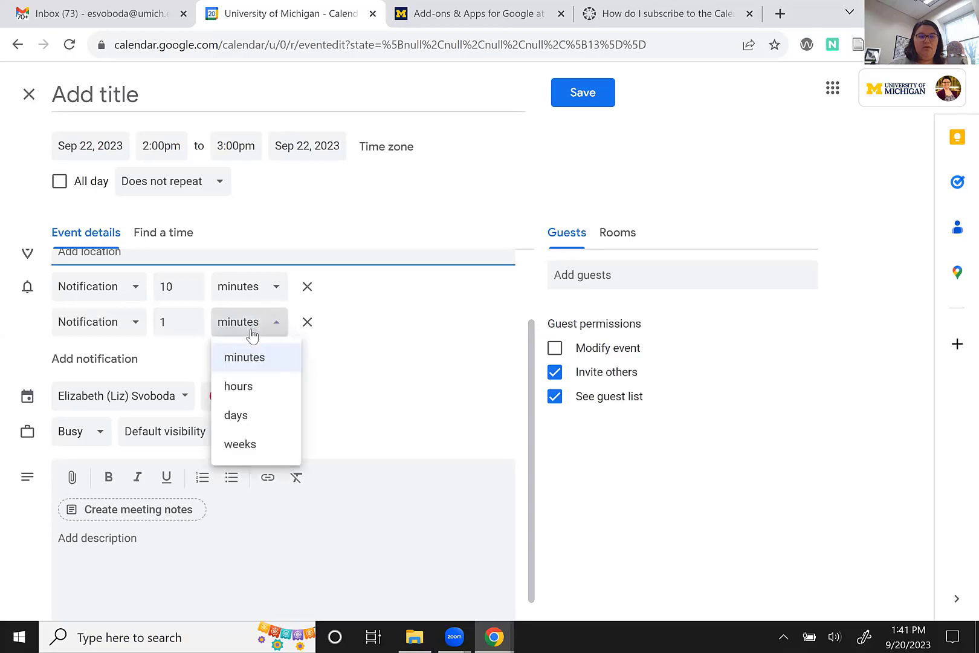
{"action": "left_click", "coordinate": [245, 387]}
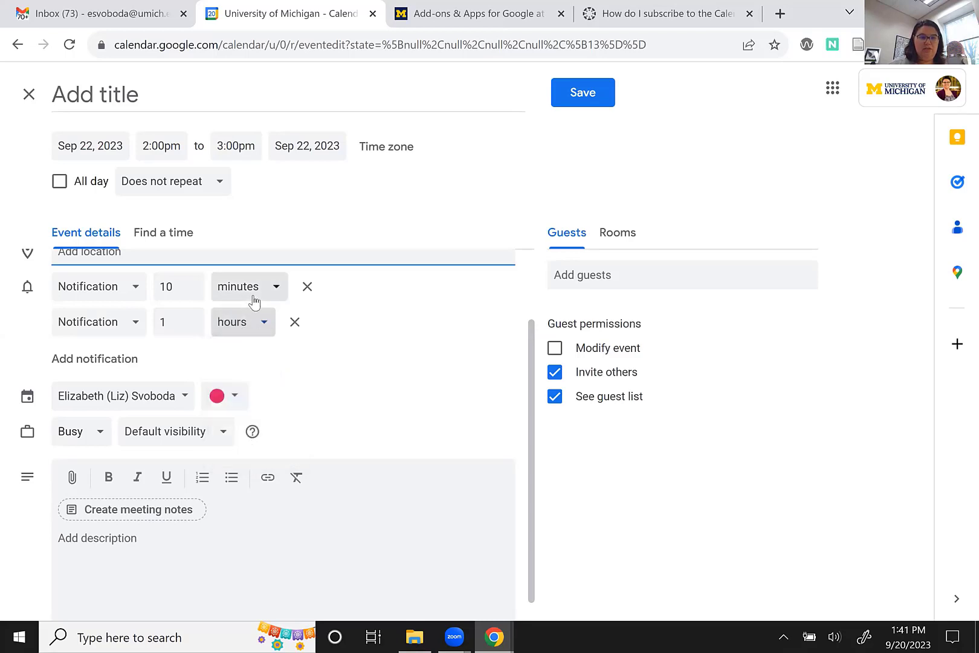
{"action": "scroll", "coordinate": [321, 426], "scroll_direction": "down", "scroll_amount": 1}
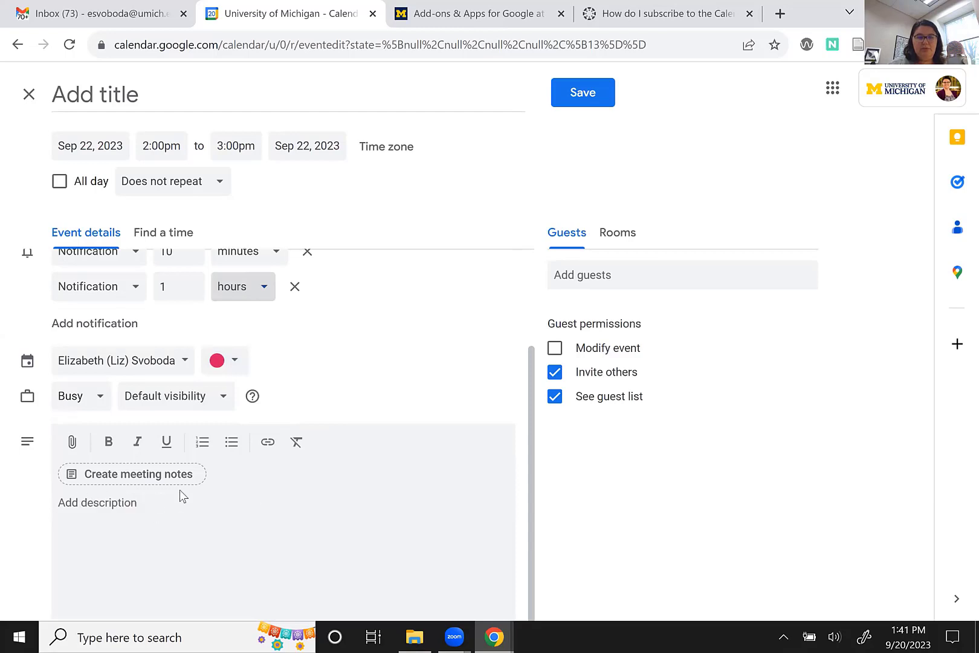
{"action": "scroll", "coordinate": [185, 545], "scroll_direction": "up", "scroll_amount": 3}
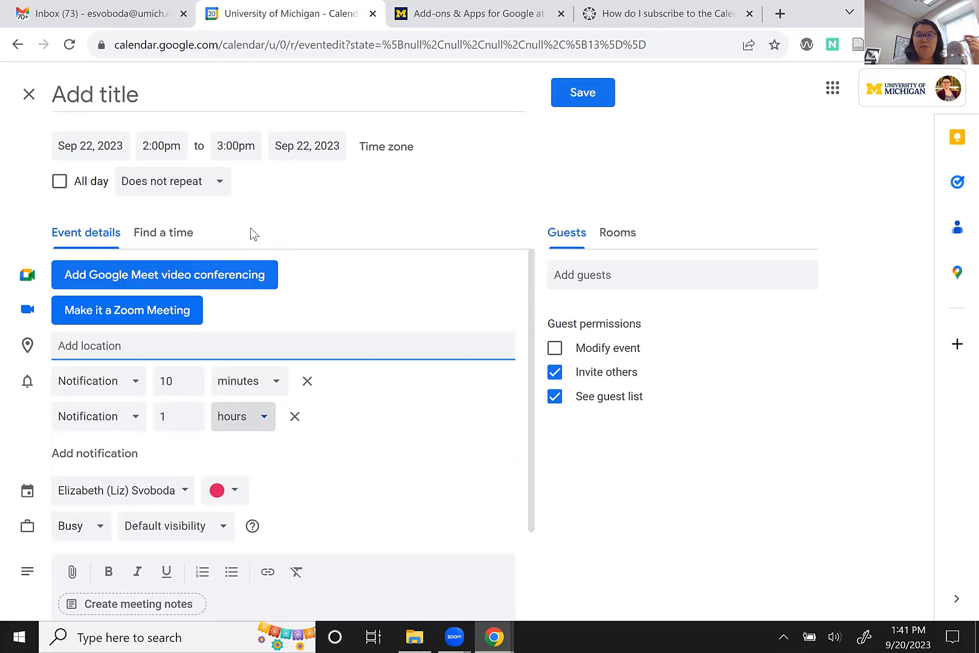
{"action": "left_click", "coordinate": [152, 190]}
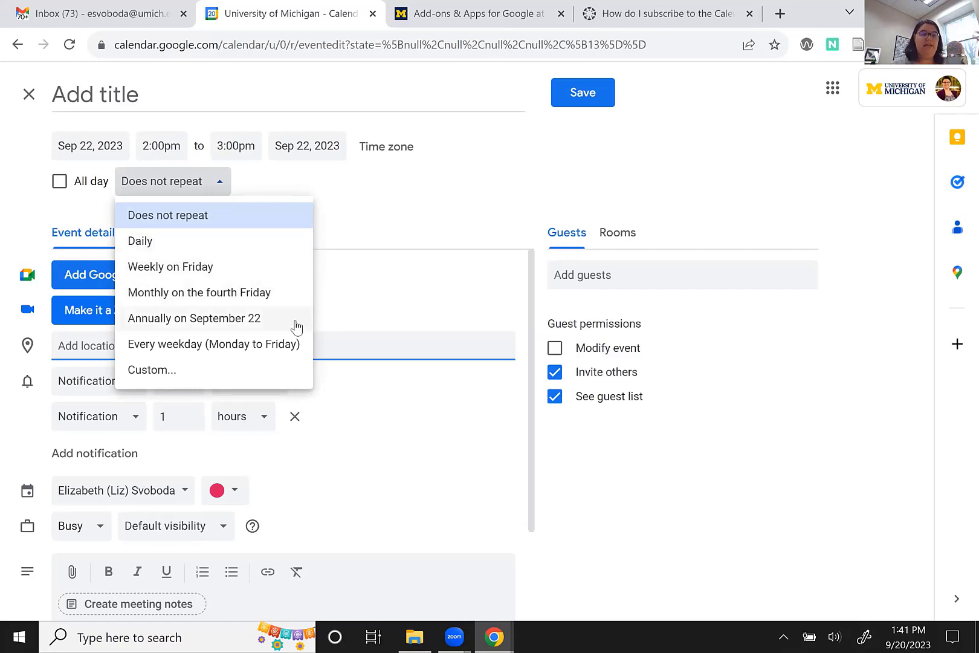
Set a custom recurrence of every 2 weeks on Friday, ending October 27, 2023.
{"action": "left_click", "coordinate": [288, 369]}
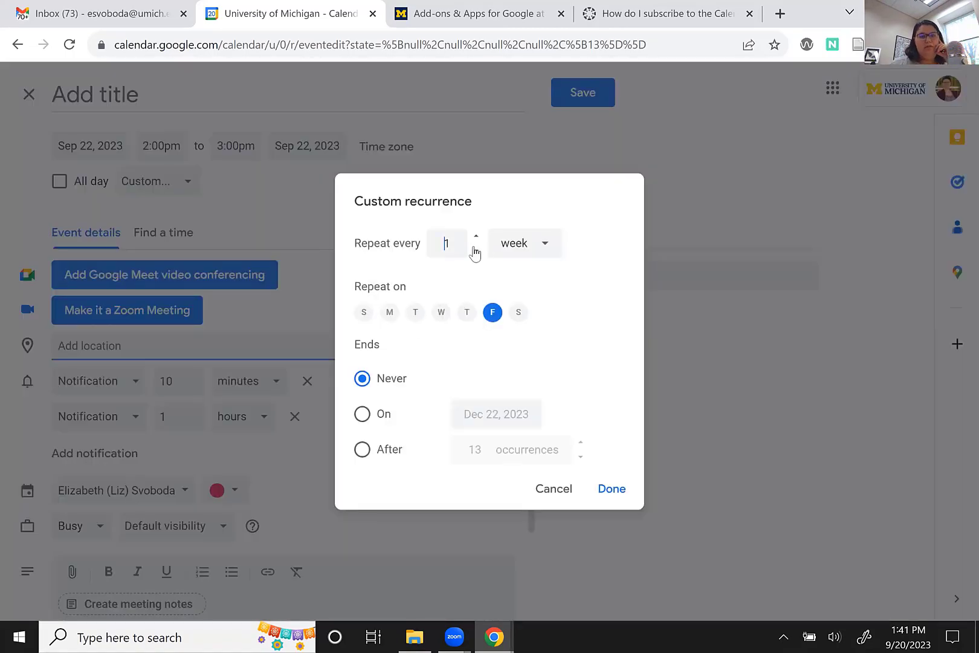
{"action": "left_click", "coordinate": [475, 241]}
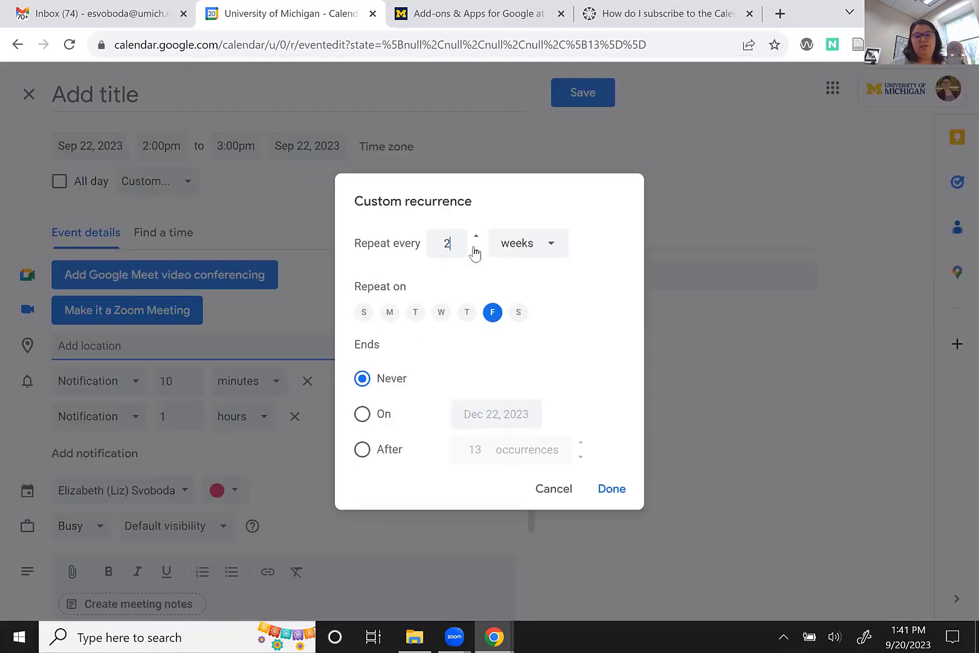
{"action": "left_click", "coordinate": [381, 420]}
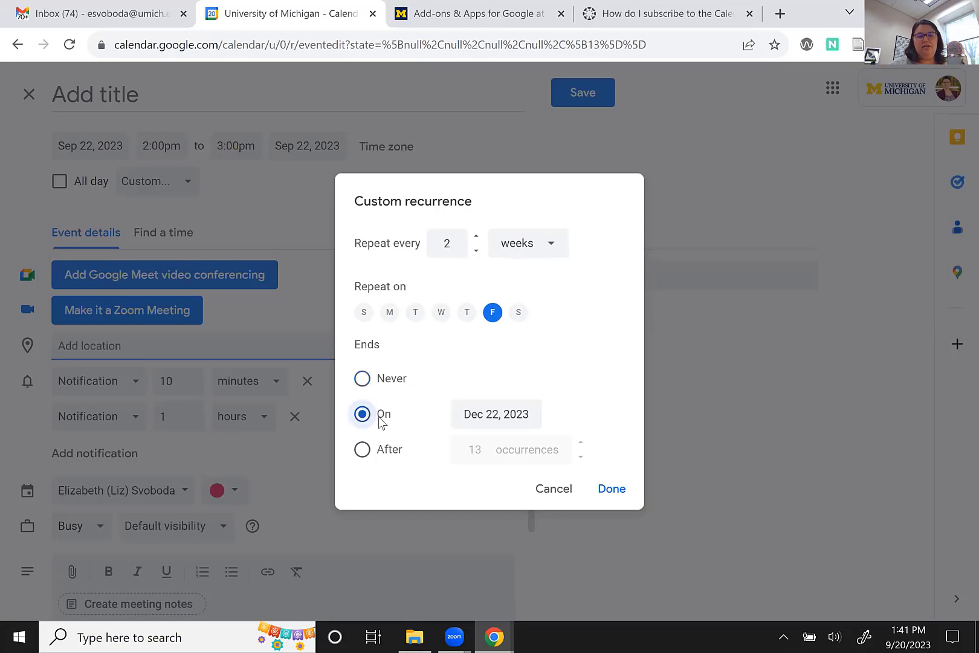
{"action": "left_click", "coordinate": [465, 421]}
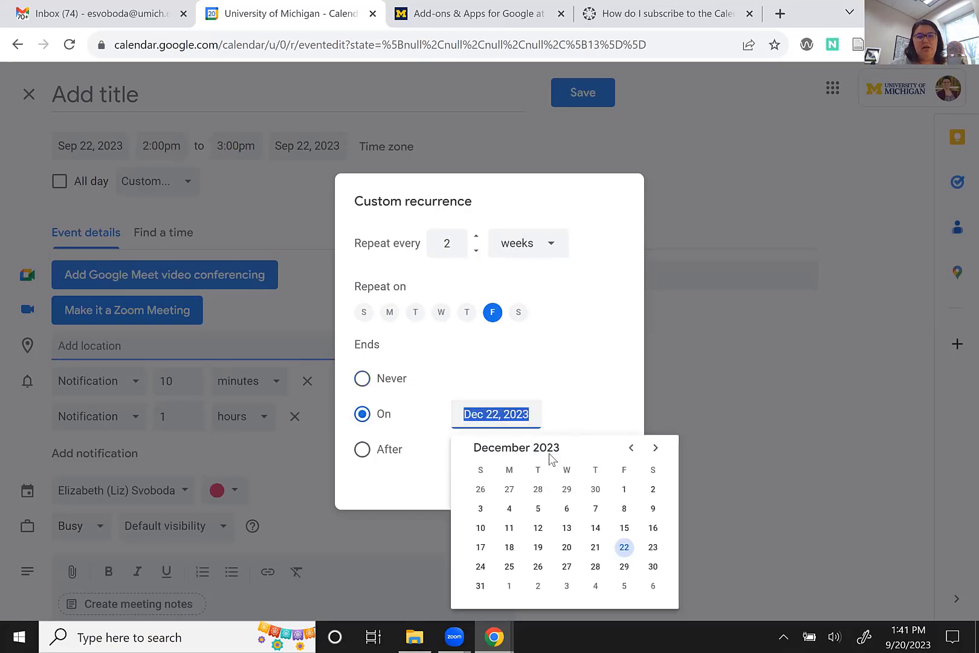
{"action": "left_click", "coordinate": [631, 447]}
{"action": "left_click", "coordinate": [631, 447]}
{"action": "left_click", "coordinate": [631, 447]}
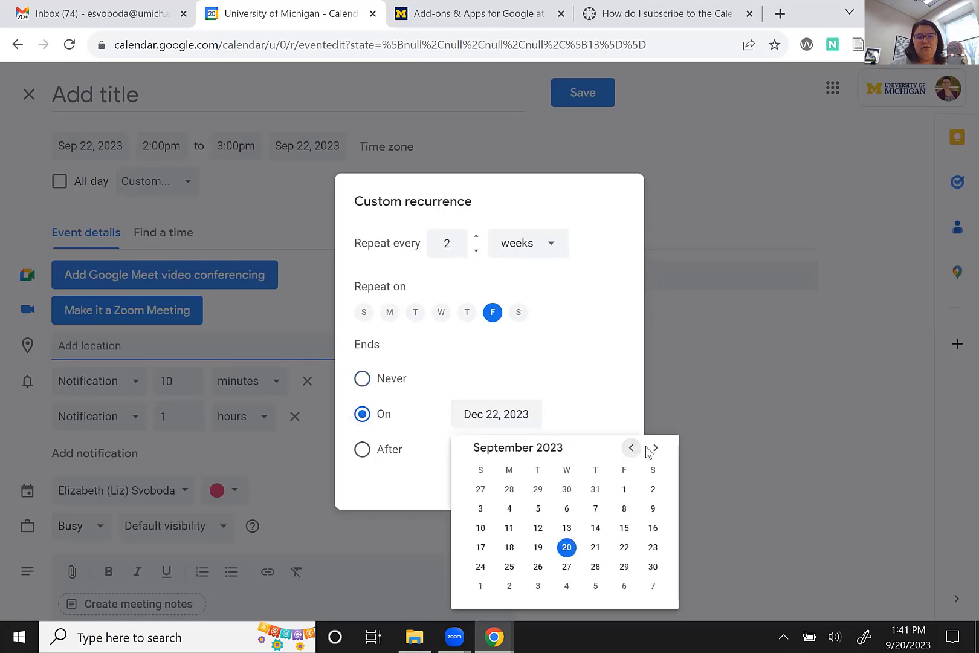
{"action": "left_click", "coordinate": [655, 447]}
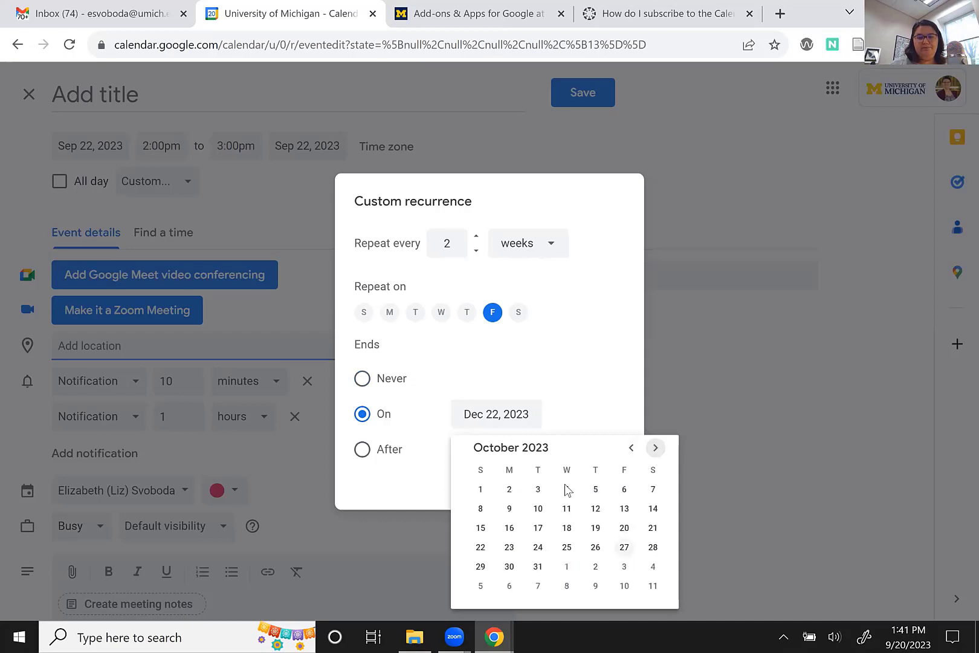
{"action": "left_click", "coordinate": [624, 546]}
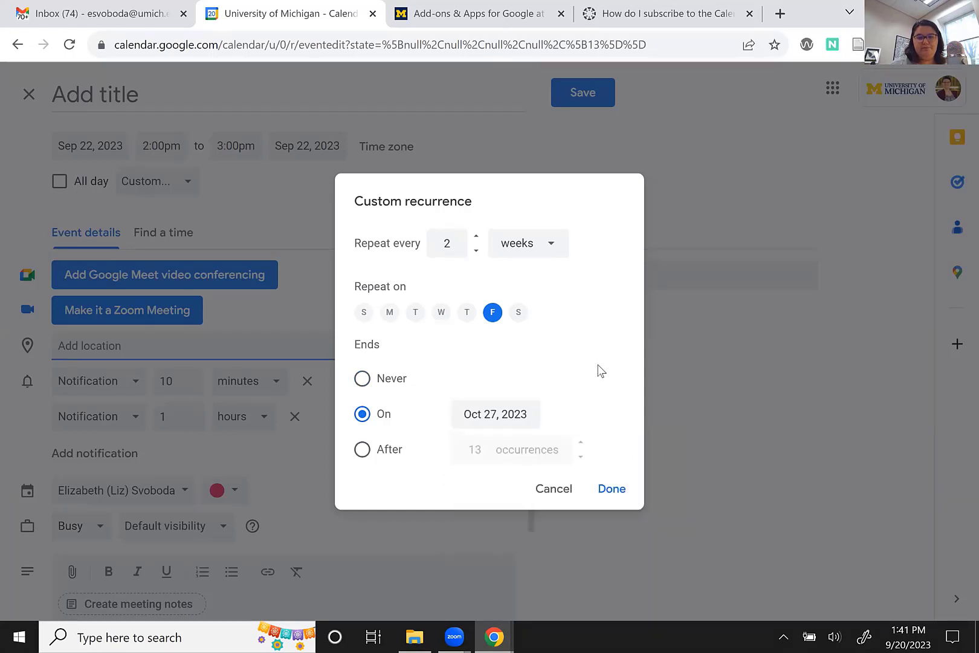
{"action": "left_click", "coordinate": [612, 491]}
{"action": "left_click", "coordinate": [224, 100]}
Finish the event title so it ends in 'Test Event', fixing two typos.
{"action": "type", "text": "Liz's Ts"}
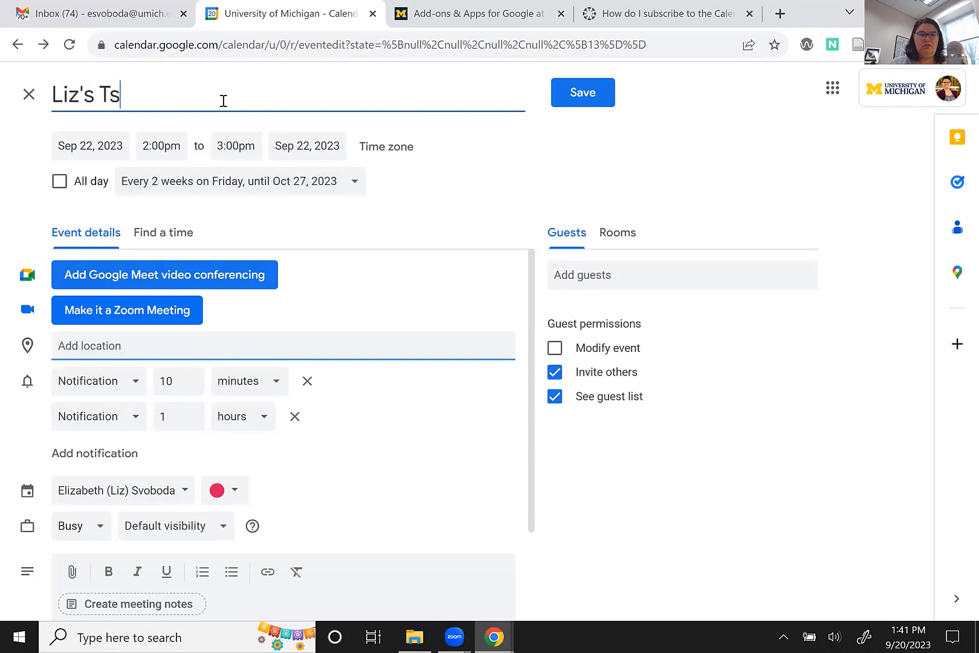
{"action": "key", "text": "BackSpace"}
{"action": "type", "text": "e"}
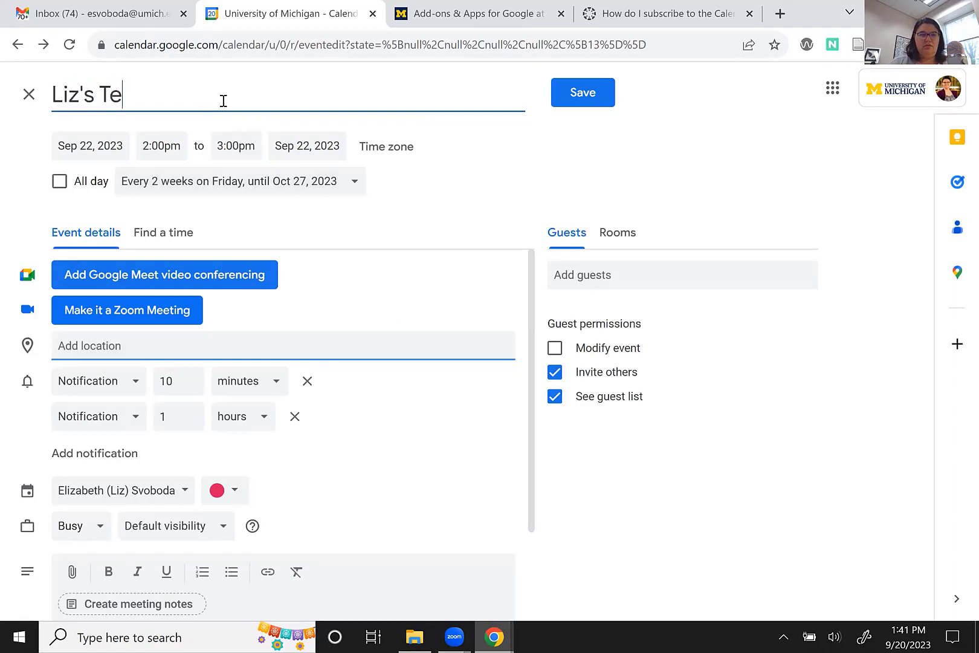
{"action": "type", "text": "st Eve"}
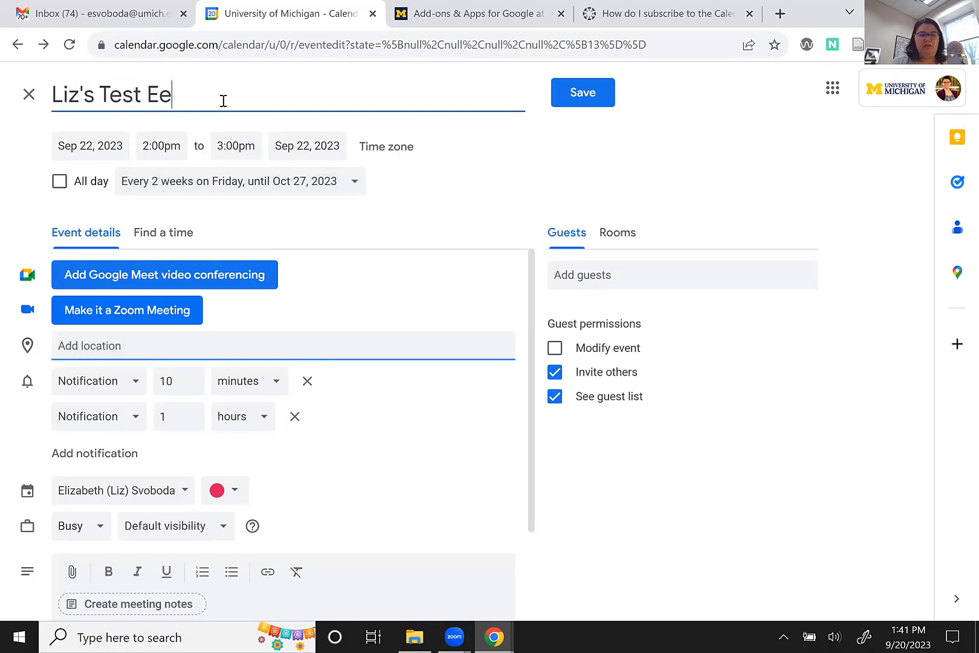
{"action": "key", "text": "BackSpace"}
{"action": "type", "text": "vent"}
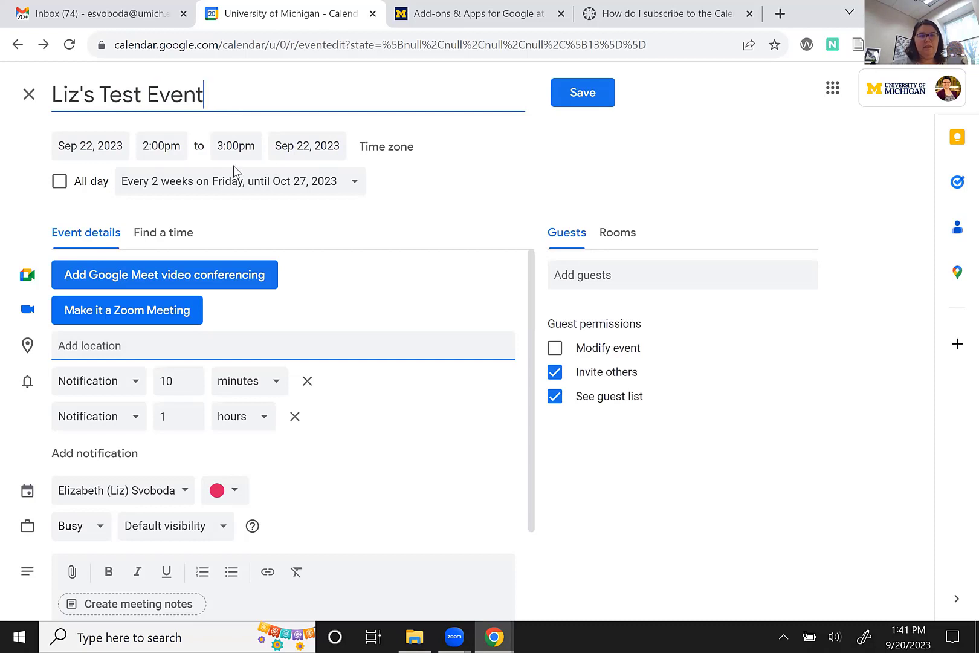
Invite one suggested colleague as a guest on the event.
{"action": "left_click", "coordinate": [583, 279]}
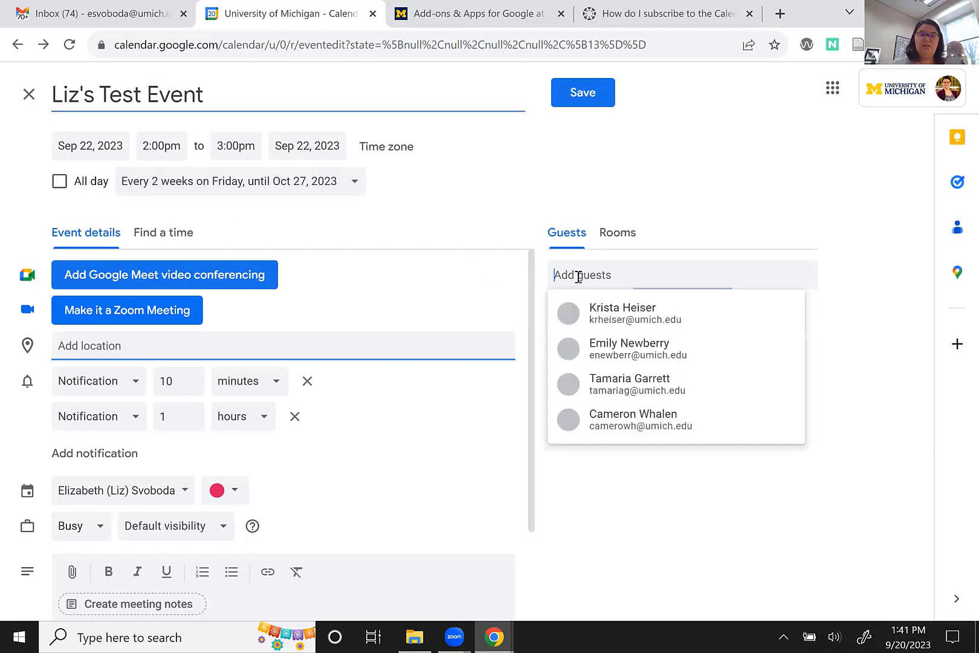
{"action": "left_click", "coordinate": [591, 344]}
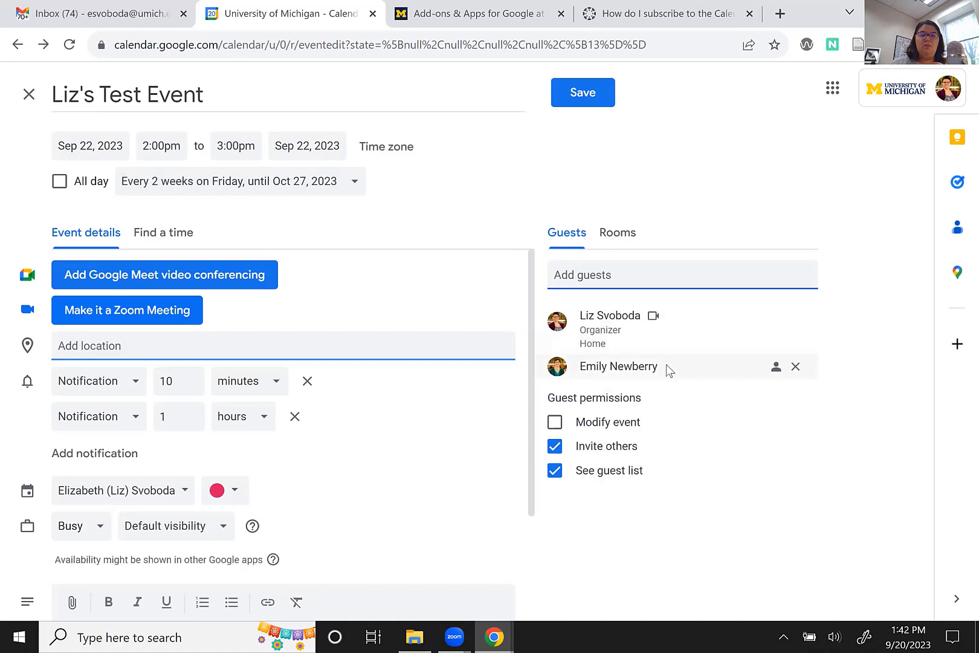
{"action": "mouse_move", "coordinate": [664, 369]}
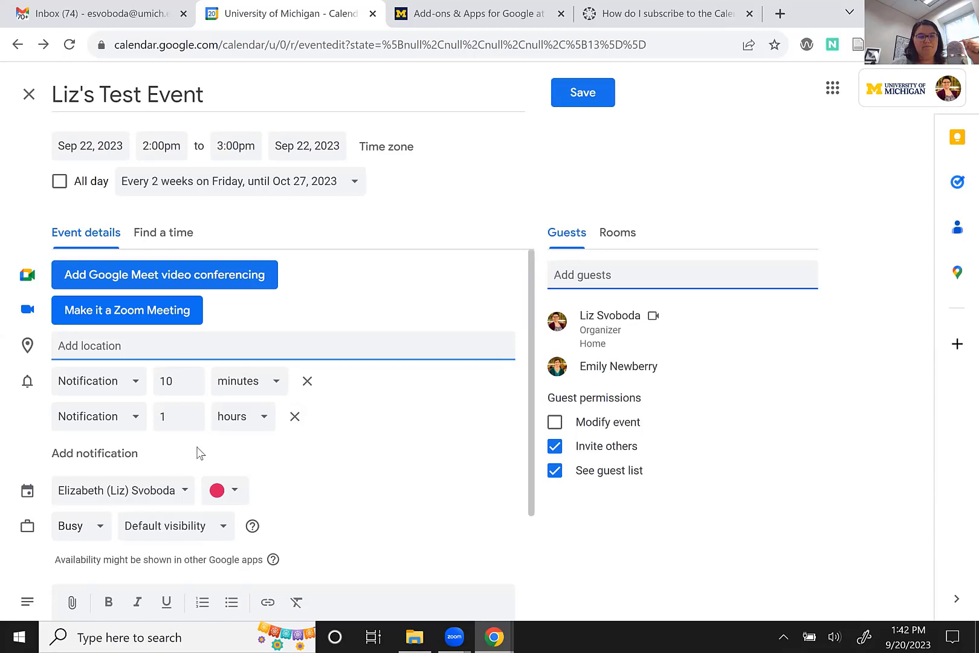
{"action": "scroll", "coordinate": [314, 447], "scroll_direction": "down", "scroll_amount": 3}
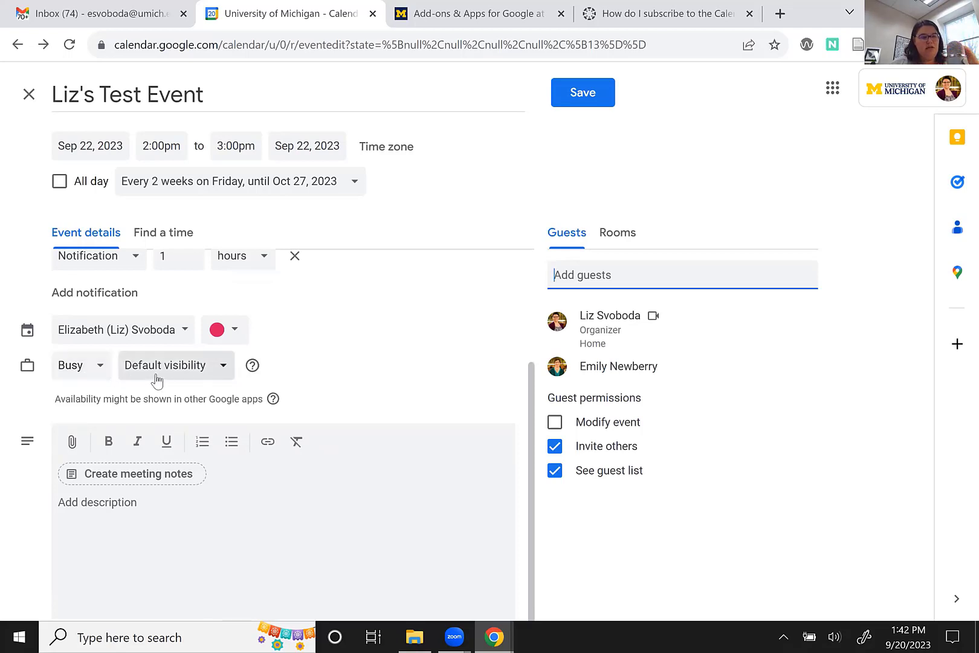
{"action": "left_click", "coordinate": [101, 371]}
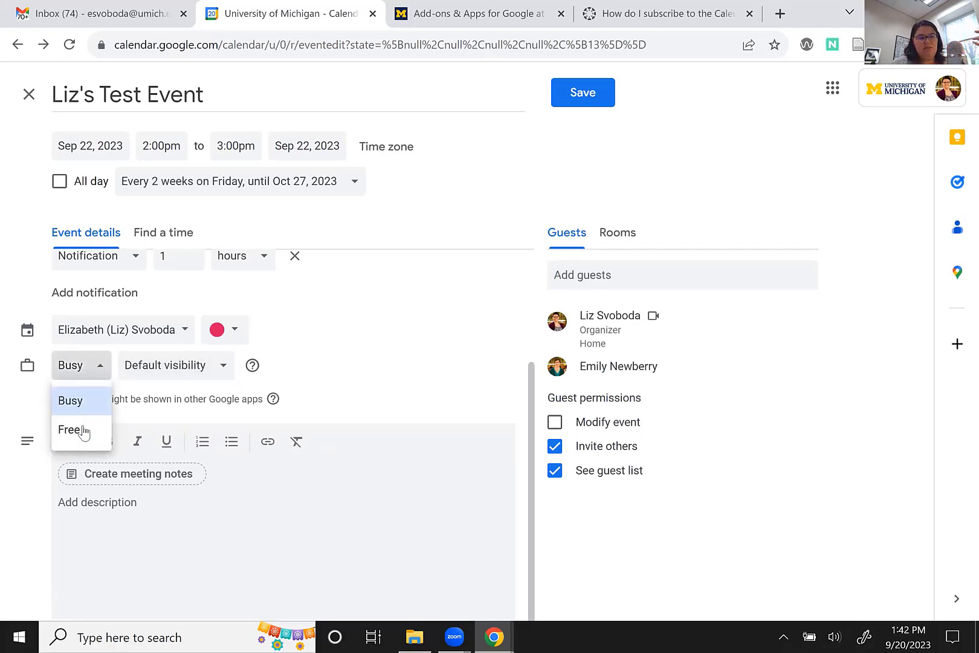
{"action": "left_click", "coordinate": [99, 375]}
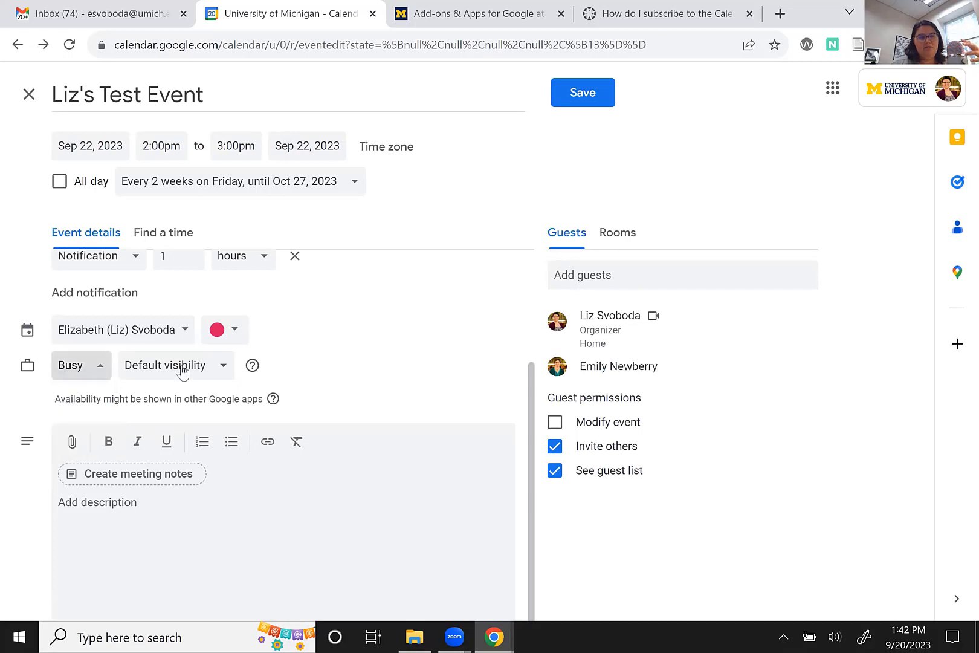
{"action": "left_click", "coordinate": [182, 370]}
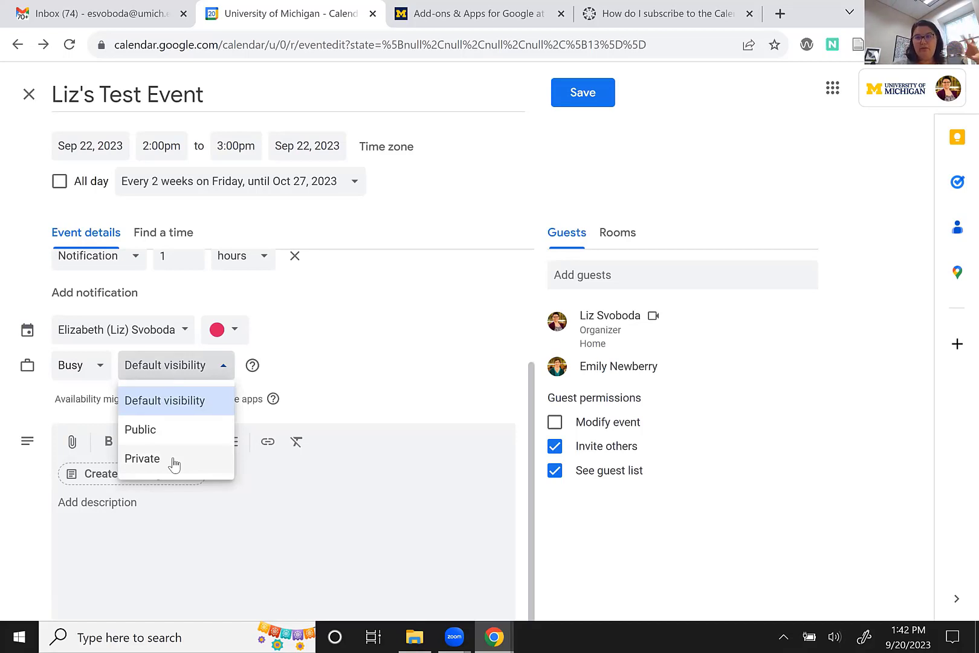
{"action": "left_click", "coordinate": [319, 356]}
{"action": "scroll", "coordinate": [319, 356], "scroll_direction": "up", "scroll_amount": 3}
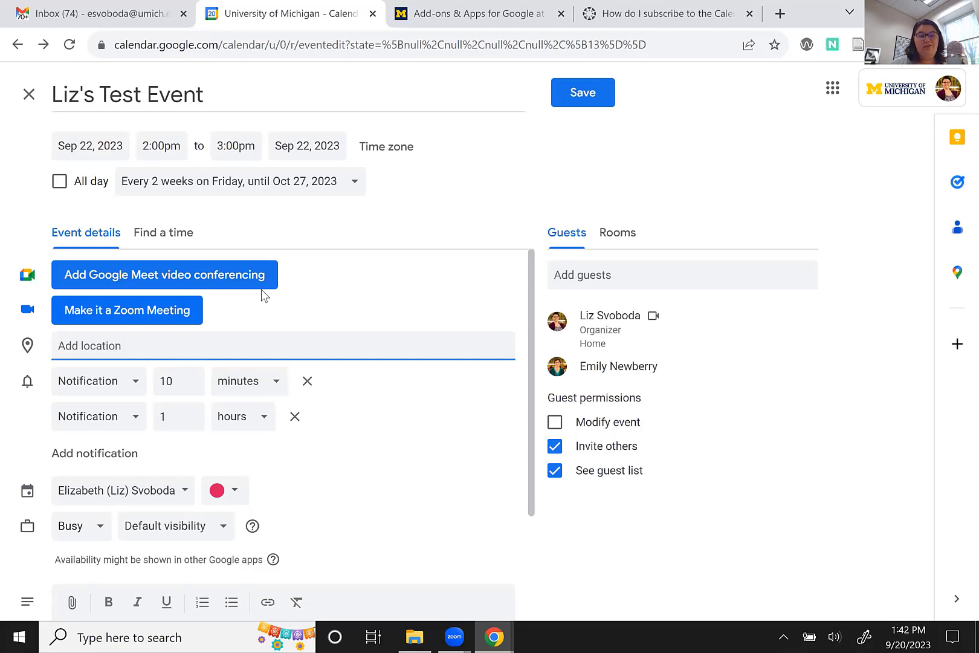
{"action": "scroll", "coordinate": [308, 460], "scroll_direction": "down", "scroll_amount": 3}
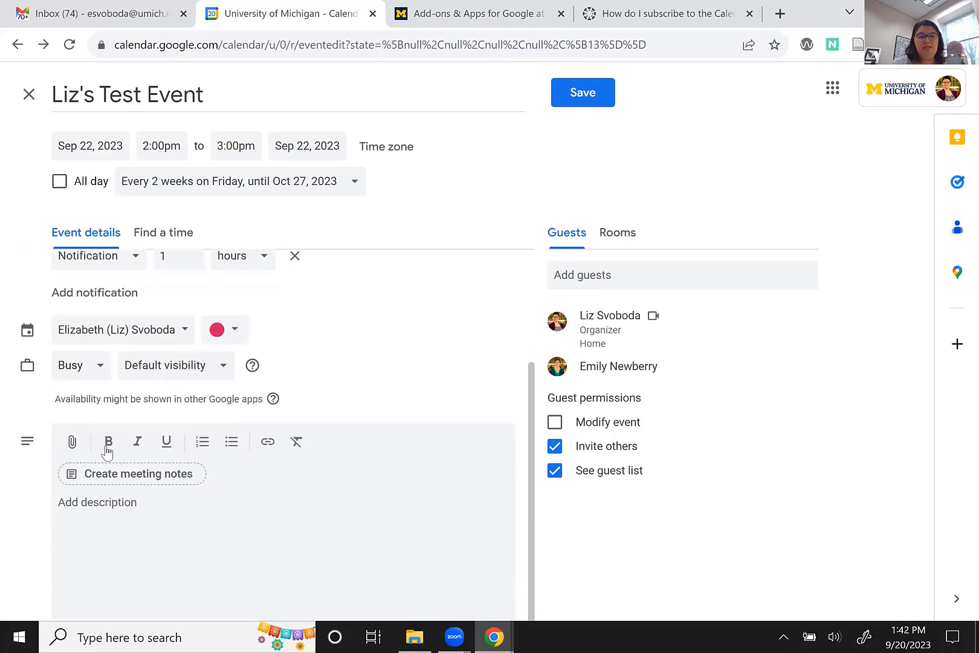
Attach the 'Is a systematic review right for me?' presentation from Google Drive.
{"action": "left_click", "coordinate": [73, 443]}
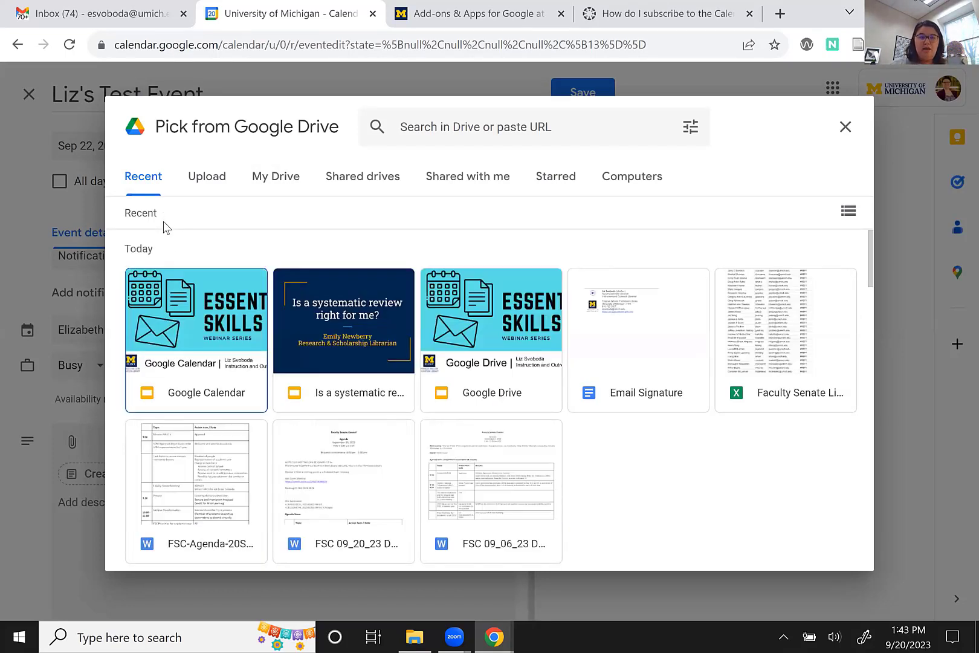
{"action": "left_click", "coordinate": [312, 339]}
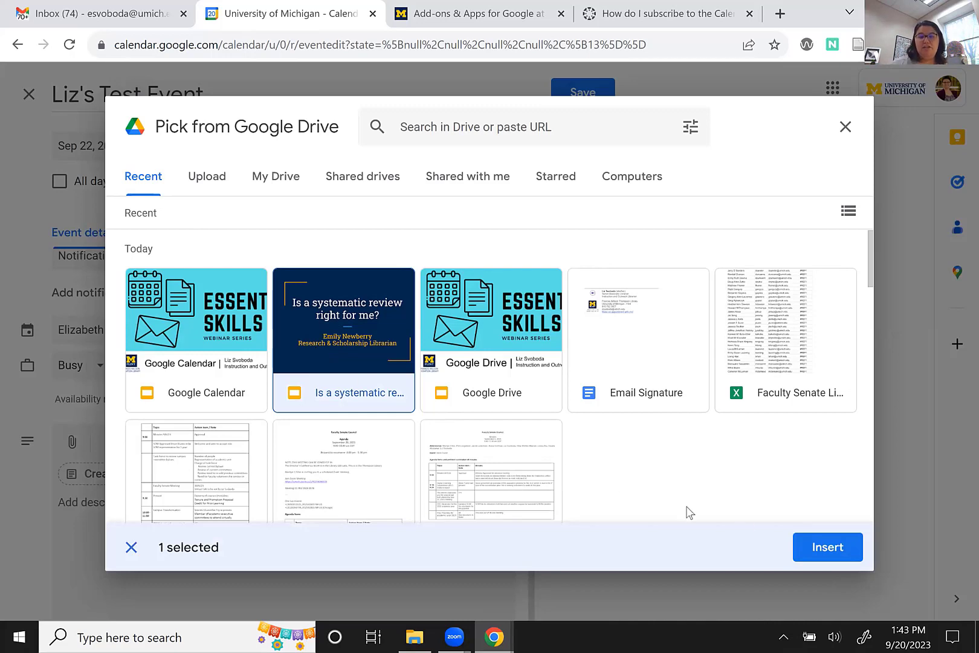
{"action": "left_click", "coordinate": [799, 542]}
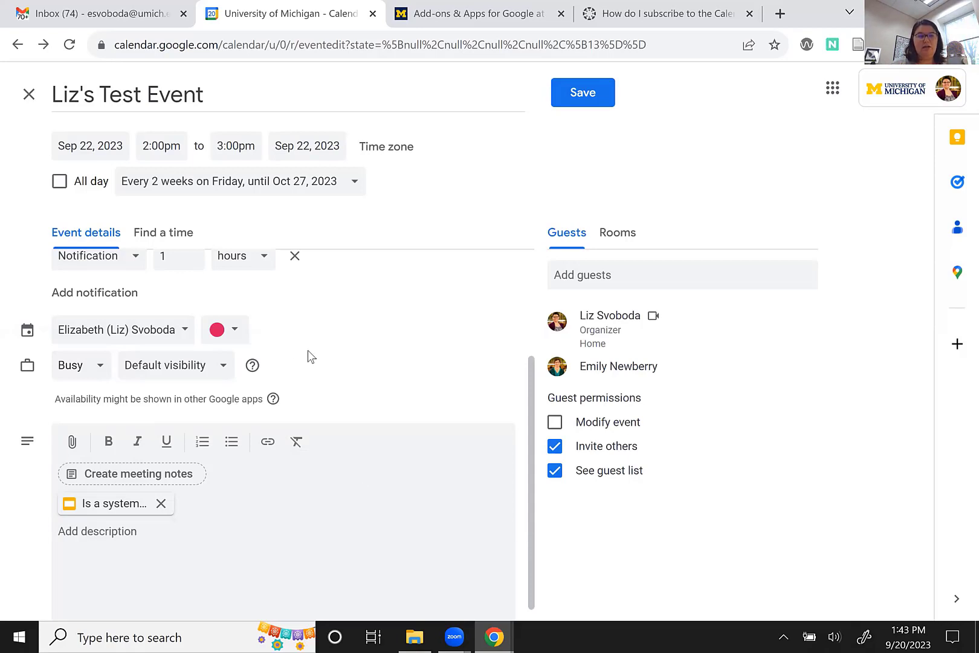
{"action": "scroll", "coordinate": [308, 349], "scroll_direction": "up", "scroll_amount": 3}
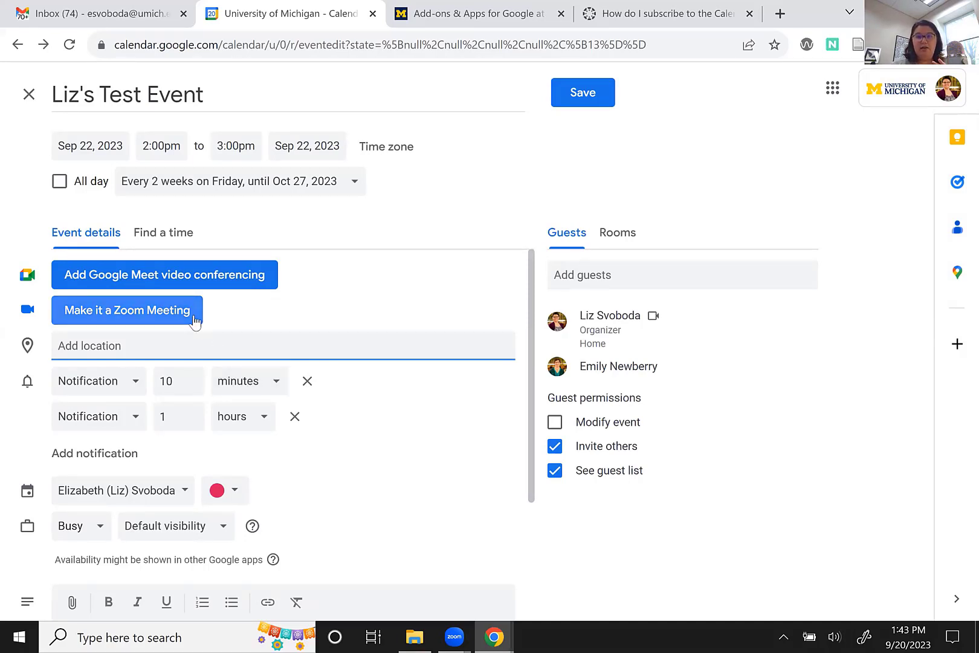
{"action": "left_click", "coordinate": [489, 17]}
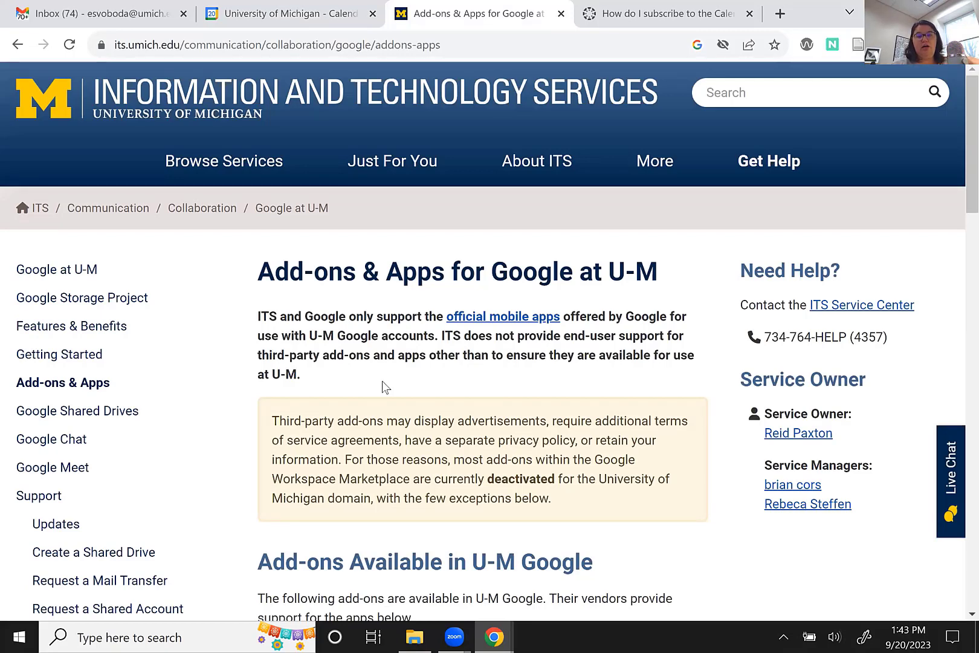
{"action": "scroll", "coordinate": [383, 381], "scroll_direction": "down", "scroll_amount": 1}
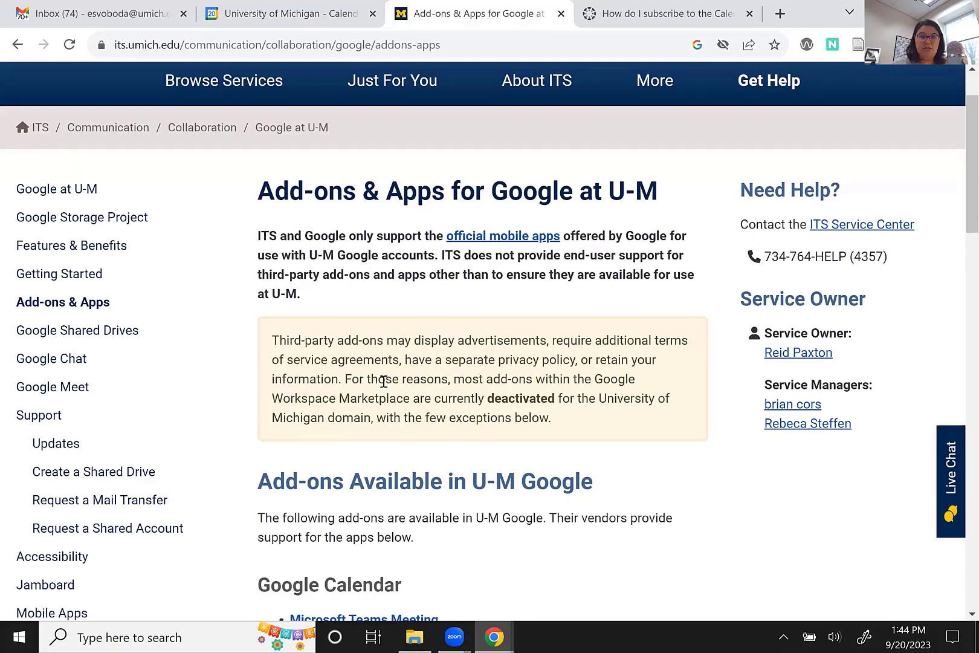
{"action": "scroll", "coordinate": [384, 381], "scroll_direction": "down", "scroll_amount": 5}
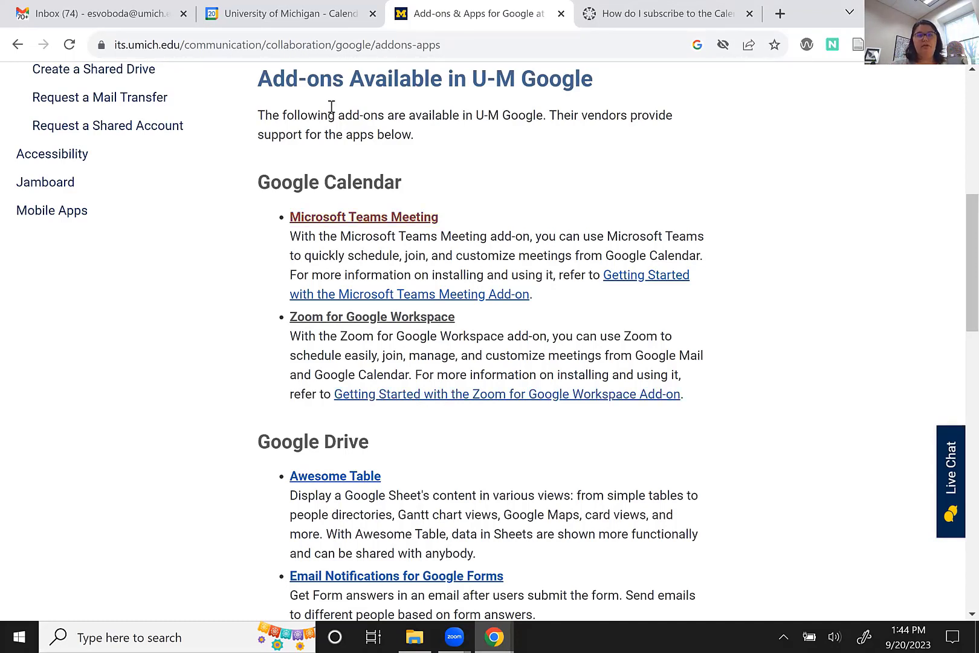
{"action": "left_click", "coordinate": [315, 14]}
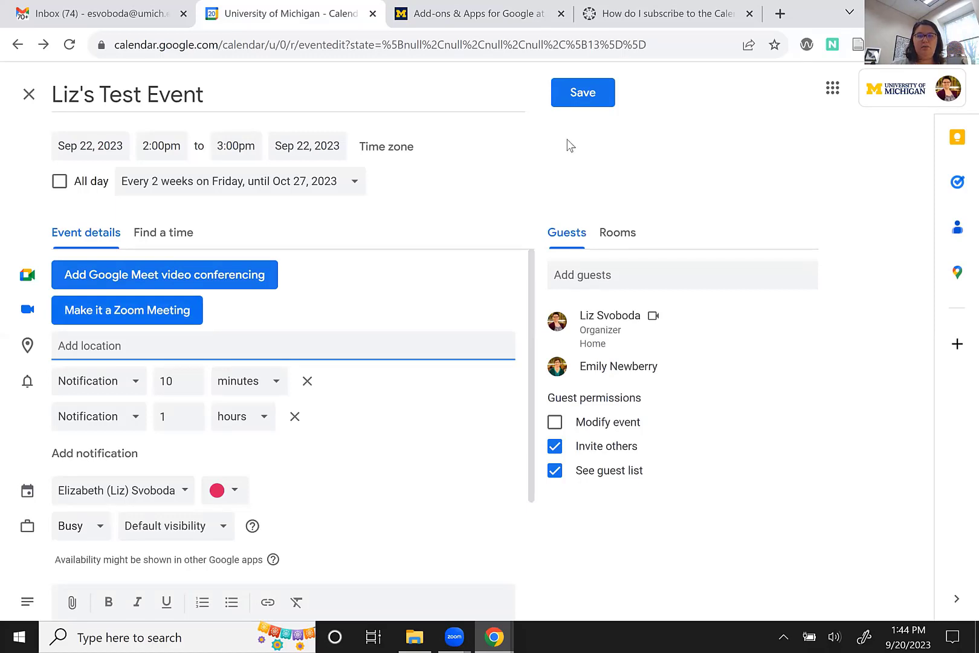
Save the recurring test event and send invitation emails to its guests.
{"action": "left_click", "coordinate": [596, 98]}
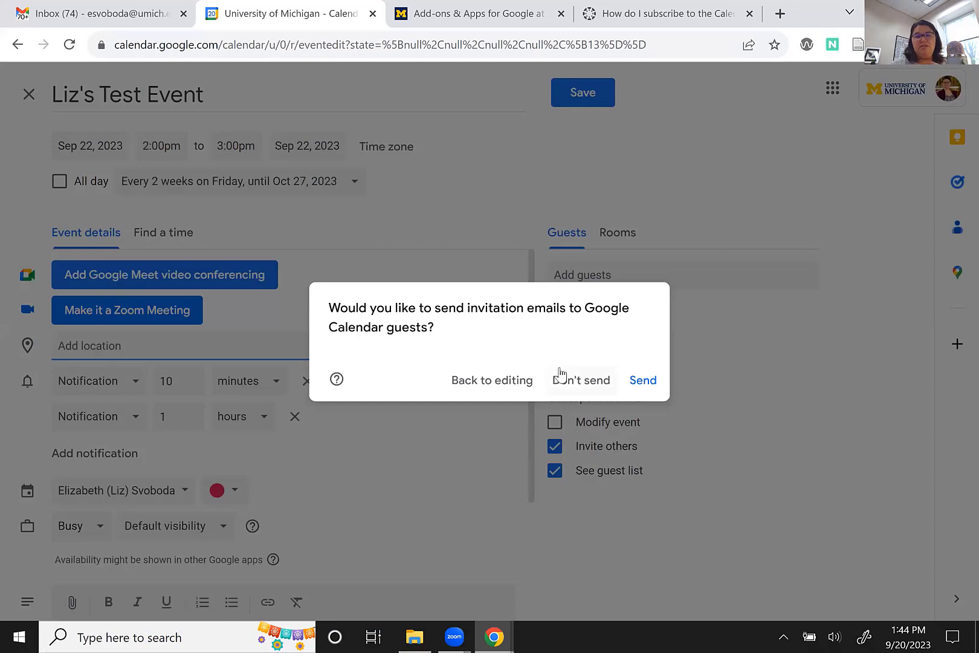
{"action": "left_click", "coordinate": [642, 380]}
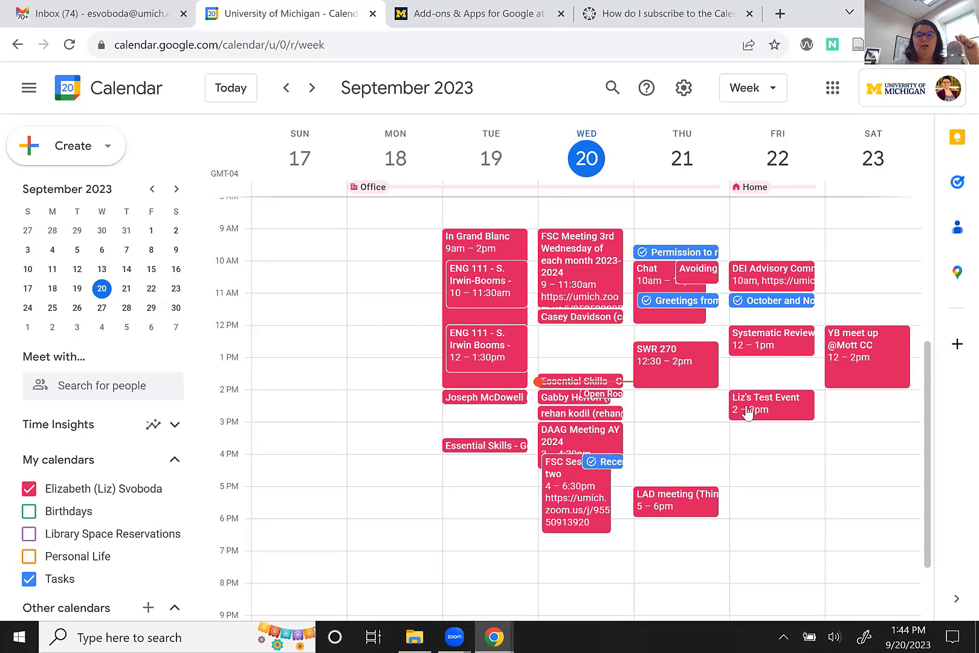
Open the Friday test event's details, then switch over to the Gmail tab.
{"action": "left_click", "coordinate": [748, 413]}
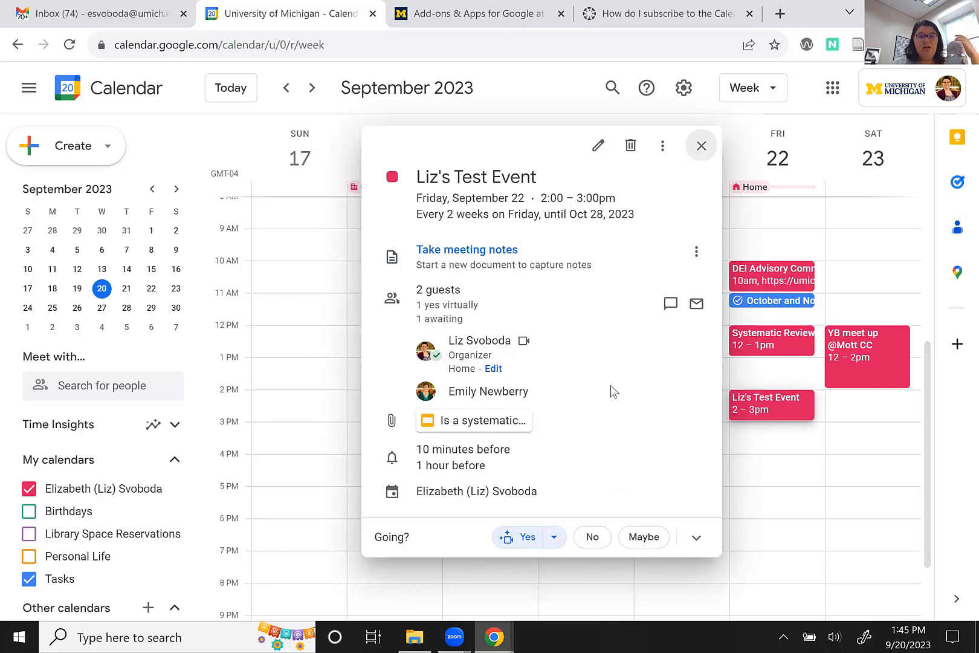
{"action": "mouse_move", "coordinate": [610, 385]}
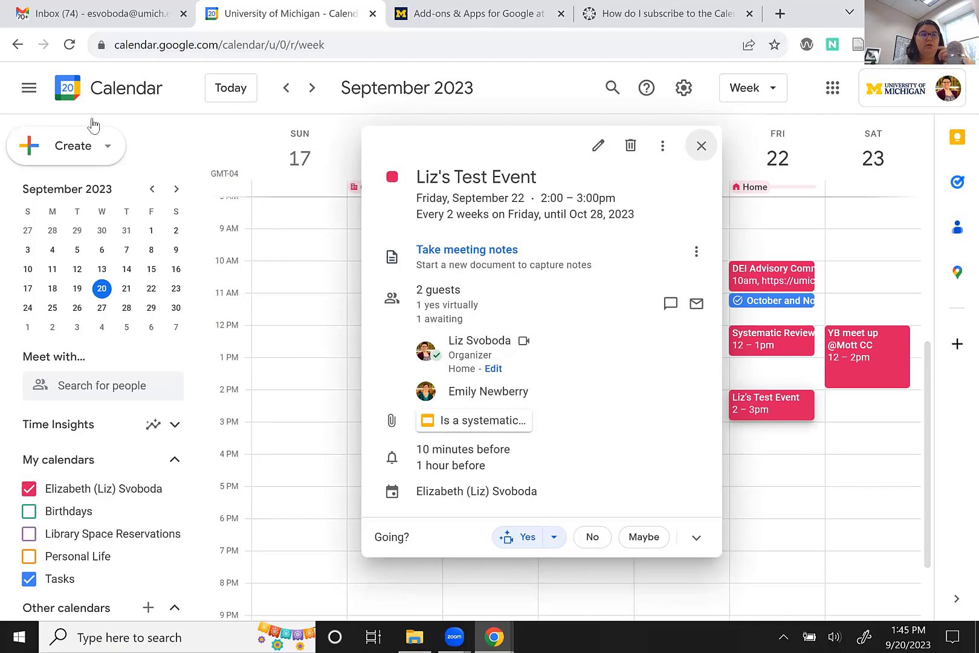
{"action": "key", "text": "ctrl+1"}
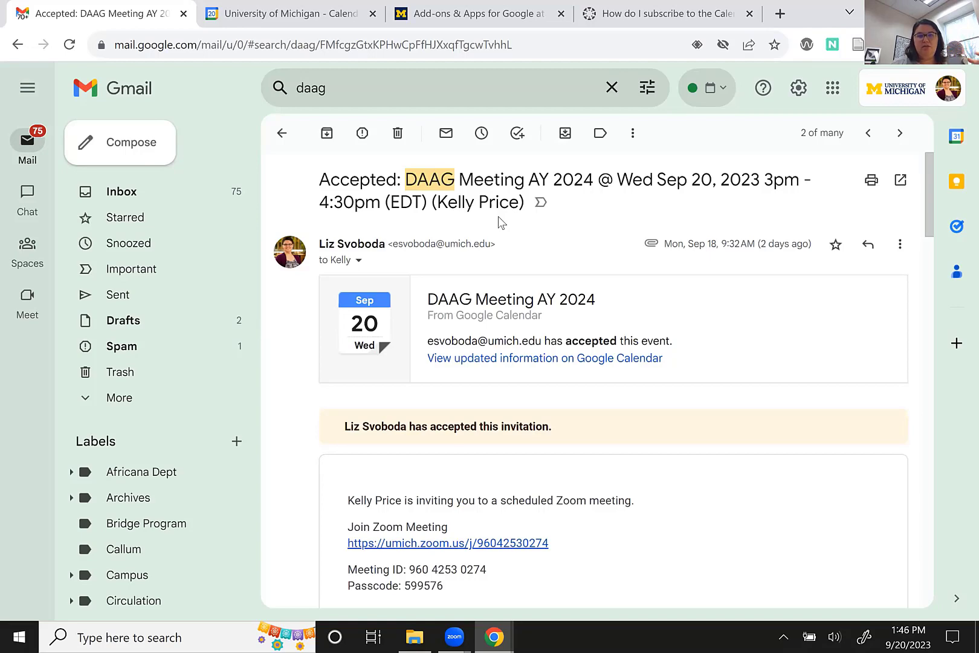
{"action": "scroll", "coordinate": [499, 222], "scroll_direction": "down", "scroll_amount": 14}
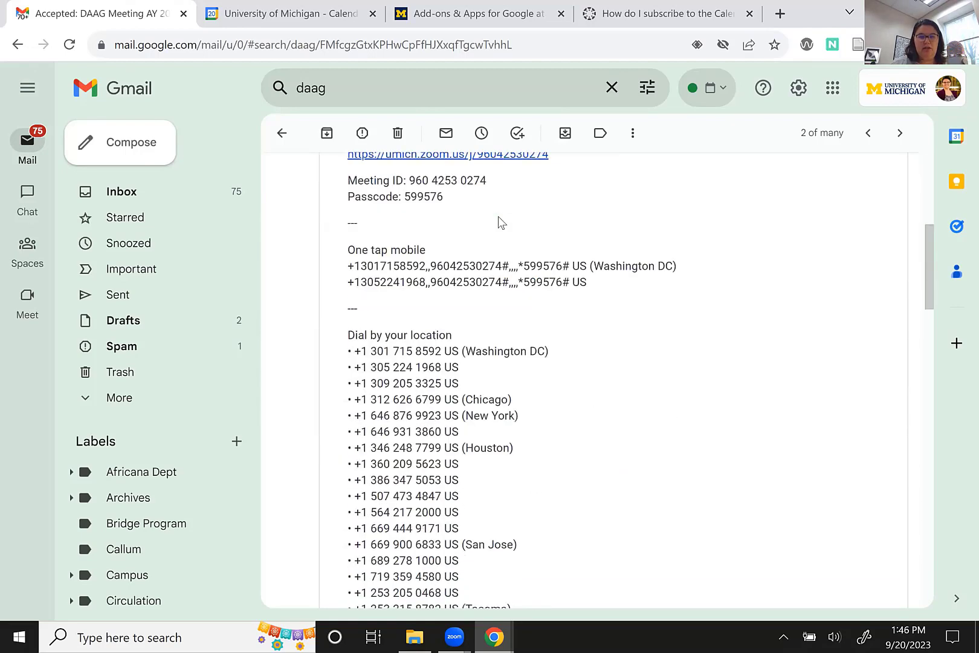
{"action": "scroll", "coordinate": [499, 222], "scroll_direction": "down", "scroll_amount": 15}
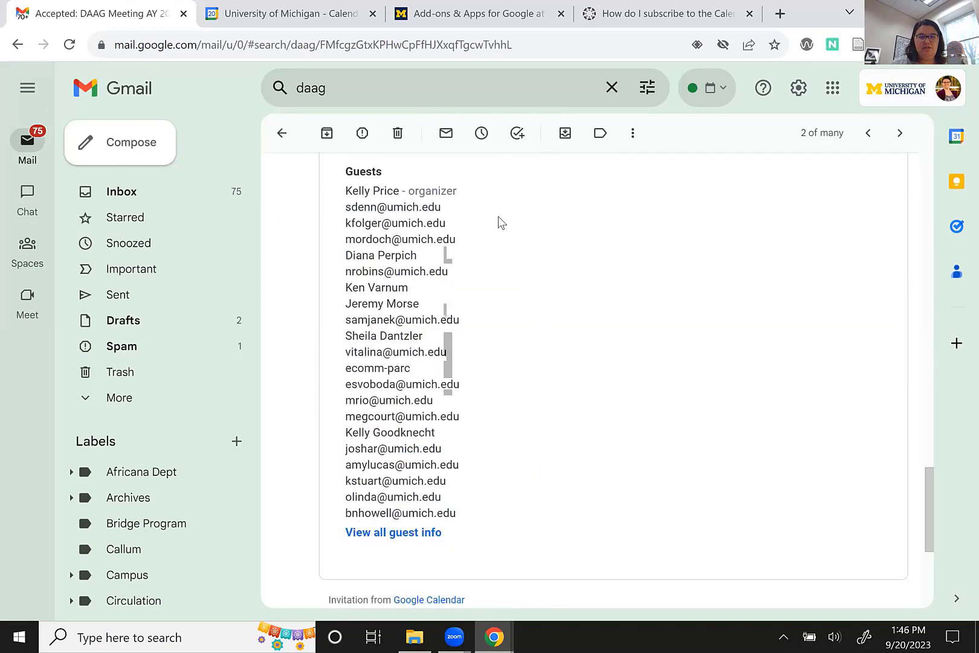
{"action": "scroll", "coordinate": [499, 222], "scroll_direction": "up", "scroll_amount": 20}
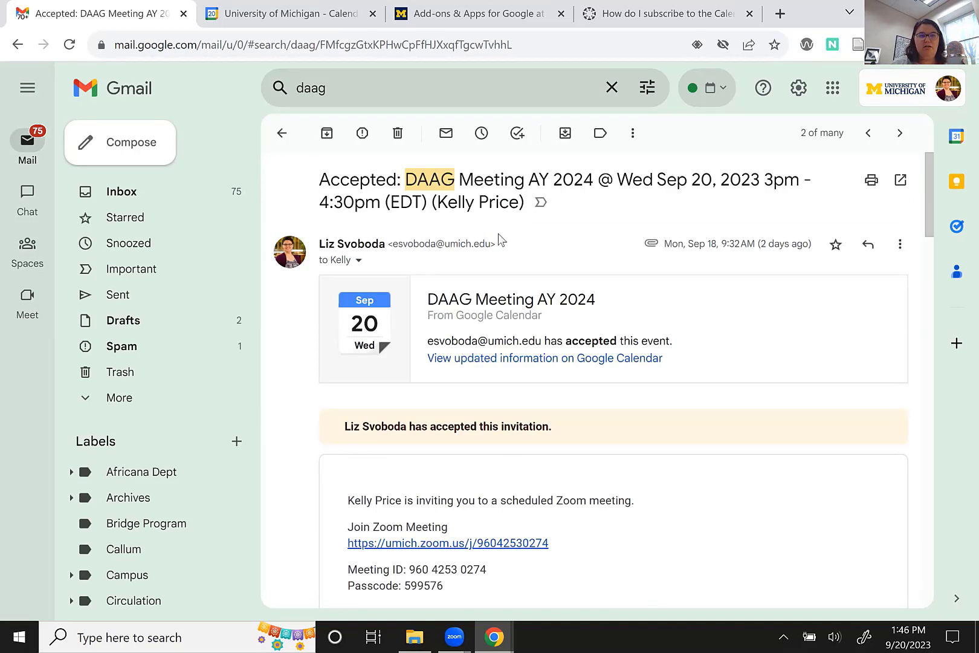
Return to the calendar, cancel deleting the recurring test event, and close its details.
{"action": "left_click", "coordinate": [271, 18]}
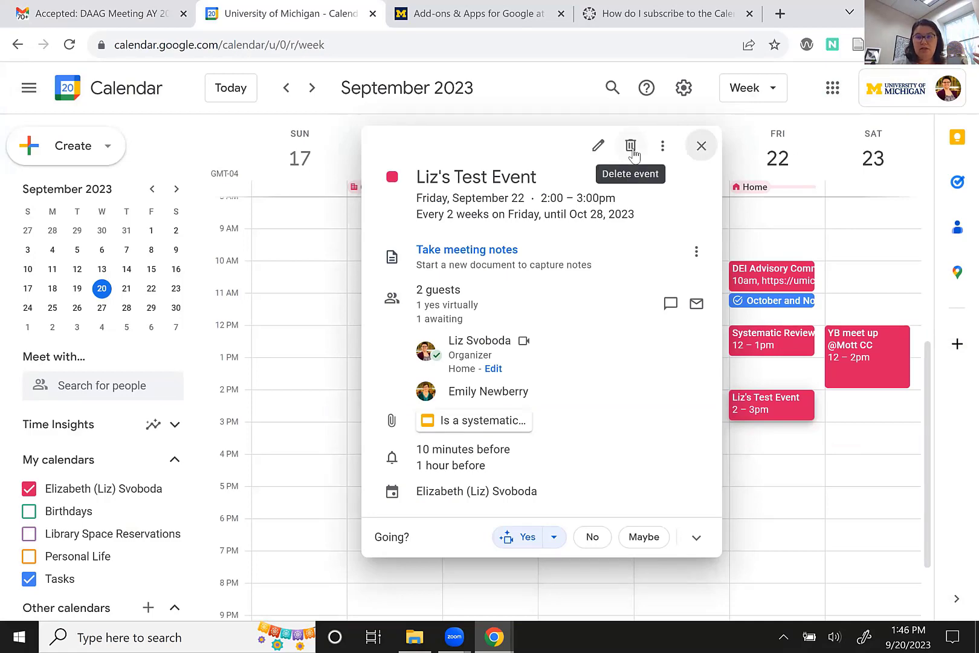
{"action": "left_click", "coordinate": [631, 147]}
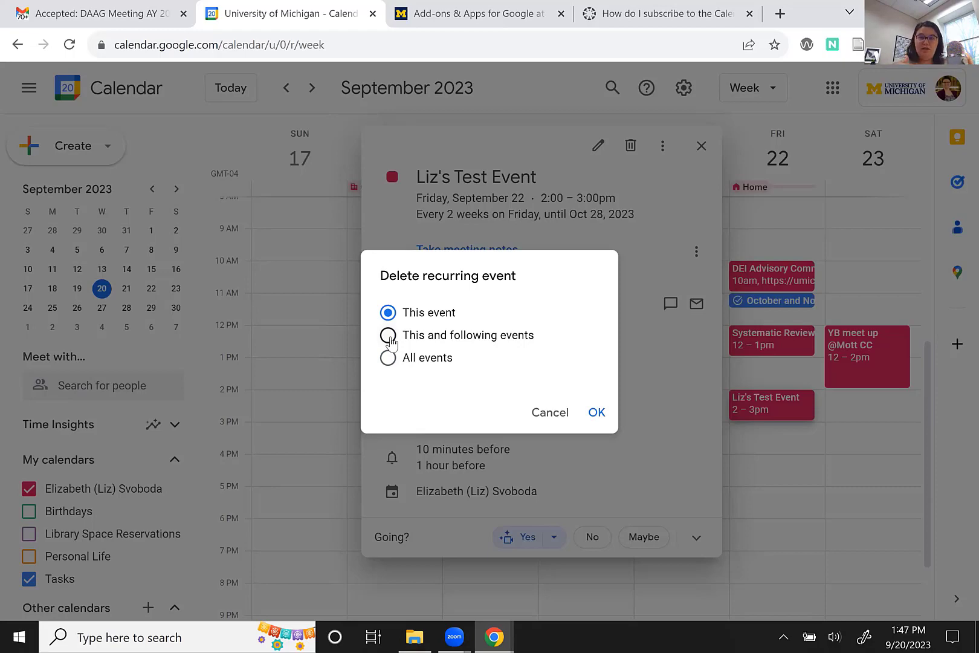
{"action": "left_click", "coordinate": [550, 412]}
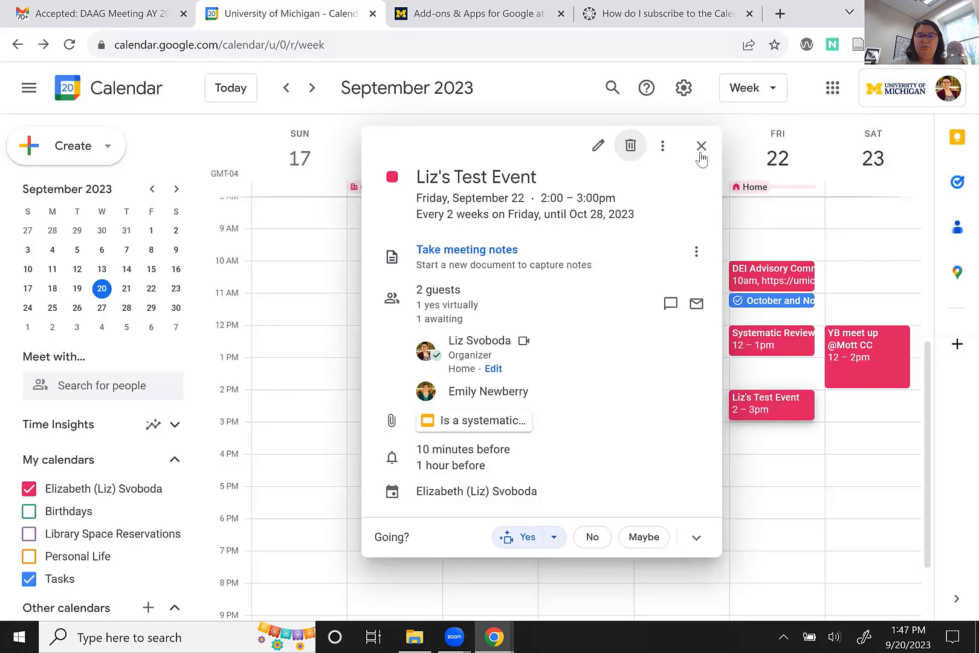
{"action": "left_click", "coordinate": [702, 146]}
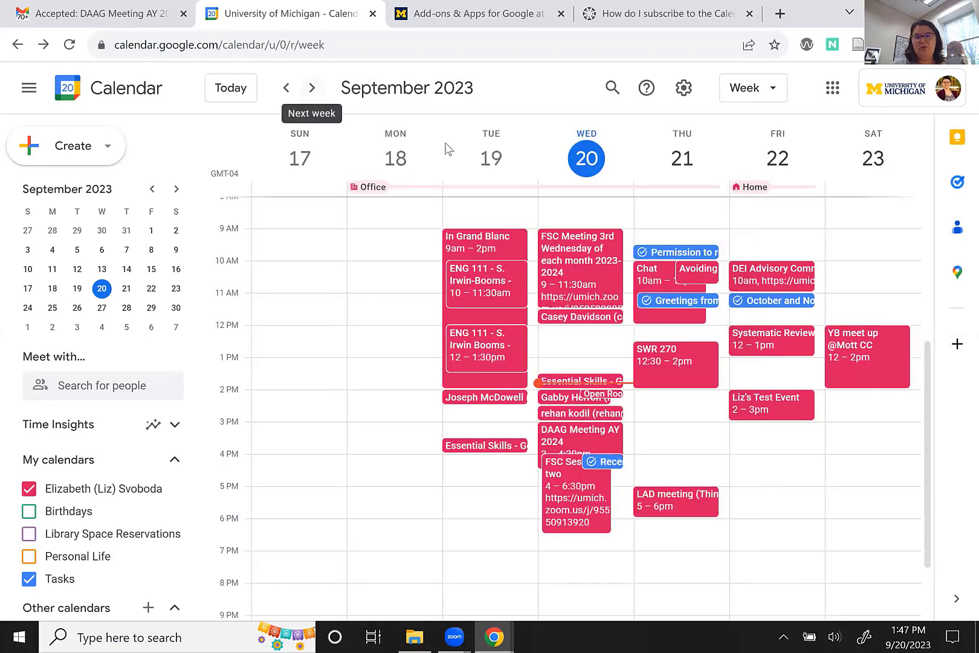
Delete the October 6 test event and following occurrences, emailing guests the cancellation.
{"action": "left_click", "coordinate": [312, 89]}
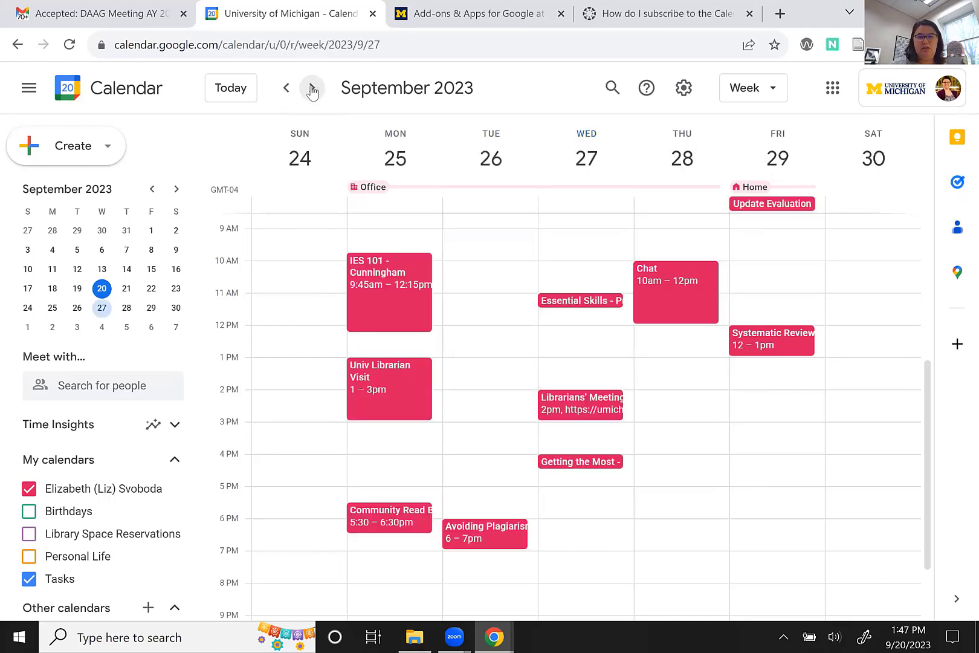
{"action": "left_click", "coordinate": [312, 90]}
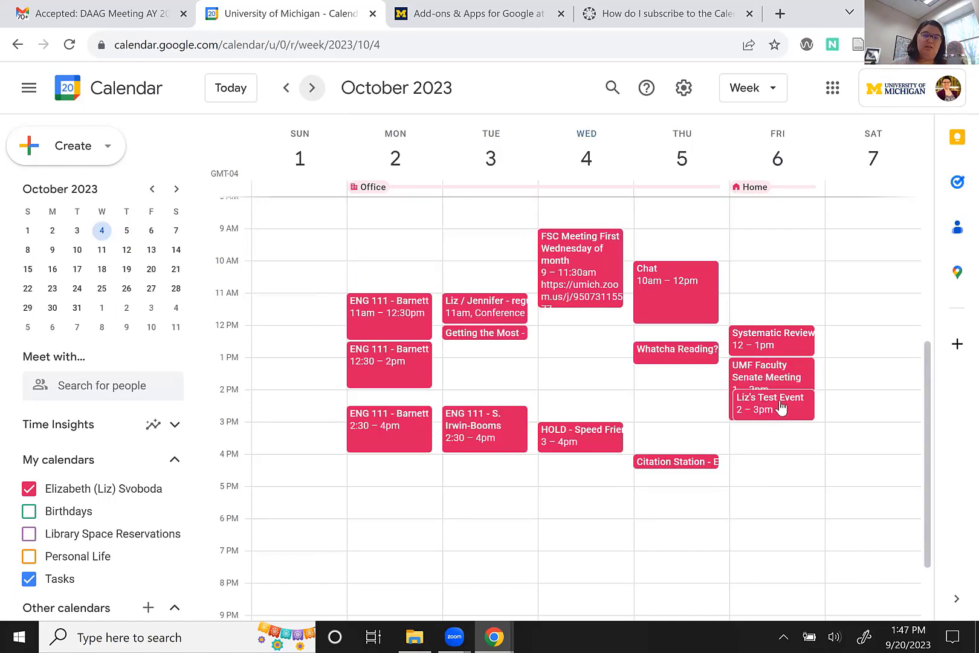
{"action": "left_click", "coordinate": [780, 408]}
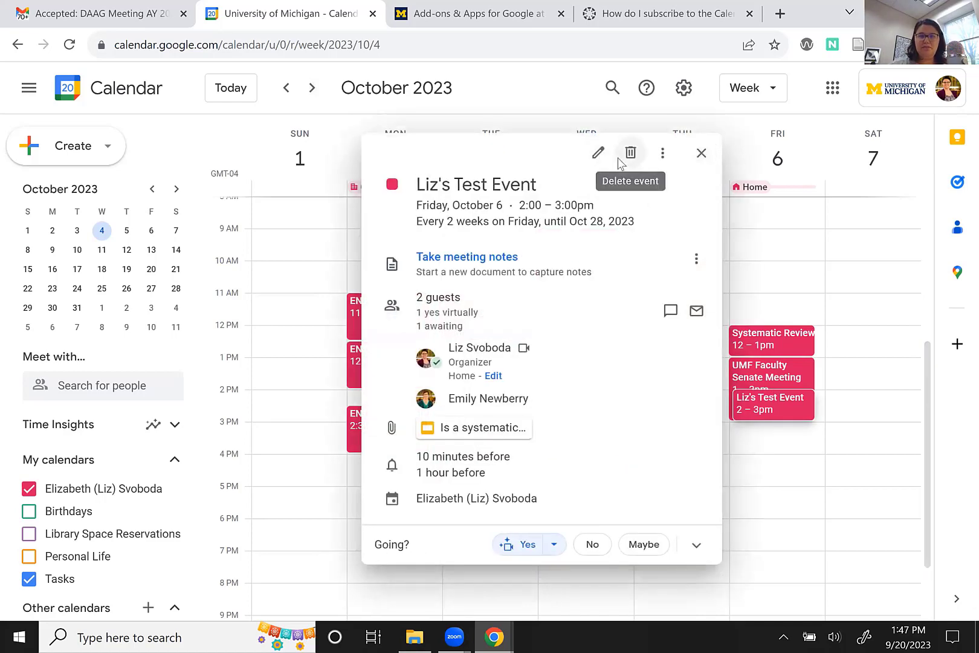
{"action": "left_click", "coordinate": [630, 153]}
{"action": "left_click", "coordinate": [430, 337]}
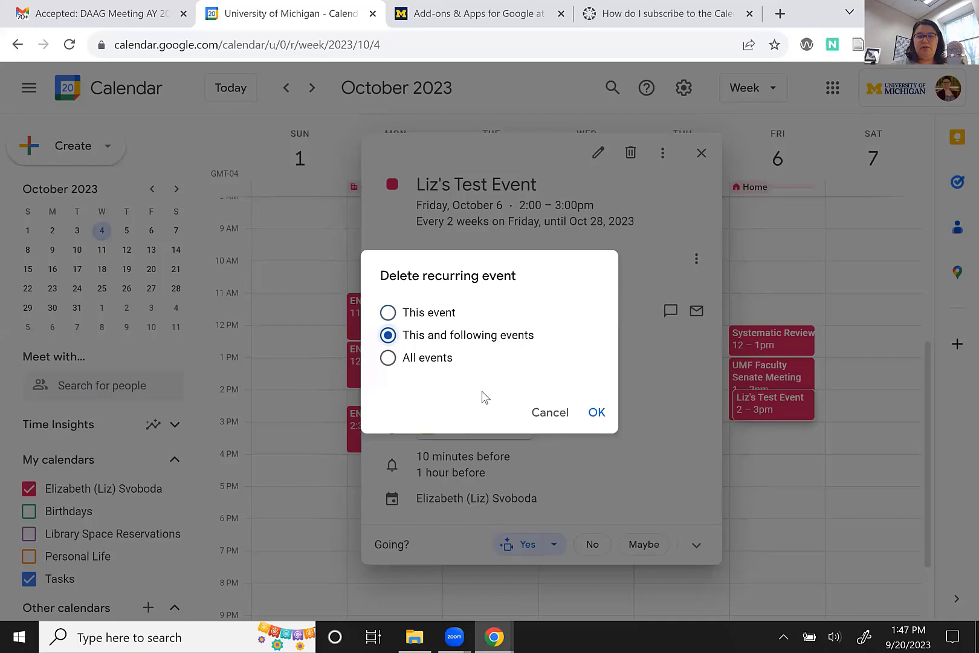
{"action": "left_click", "coordinate": [595, 414]}
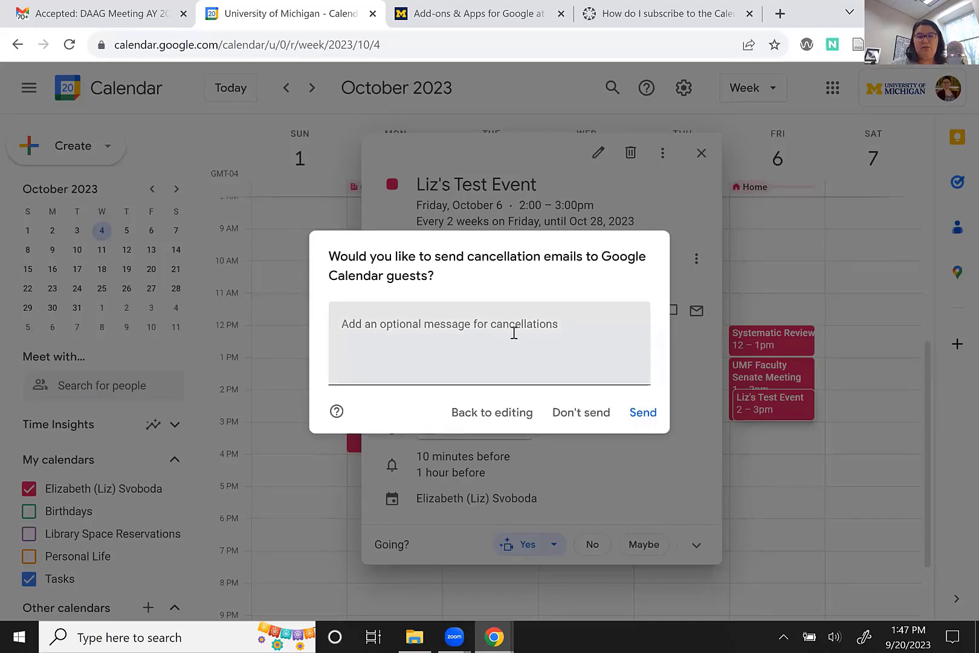
{"action": "left_click", "coordinate": [514, 333]}
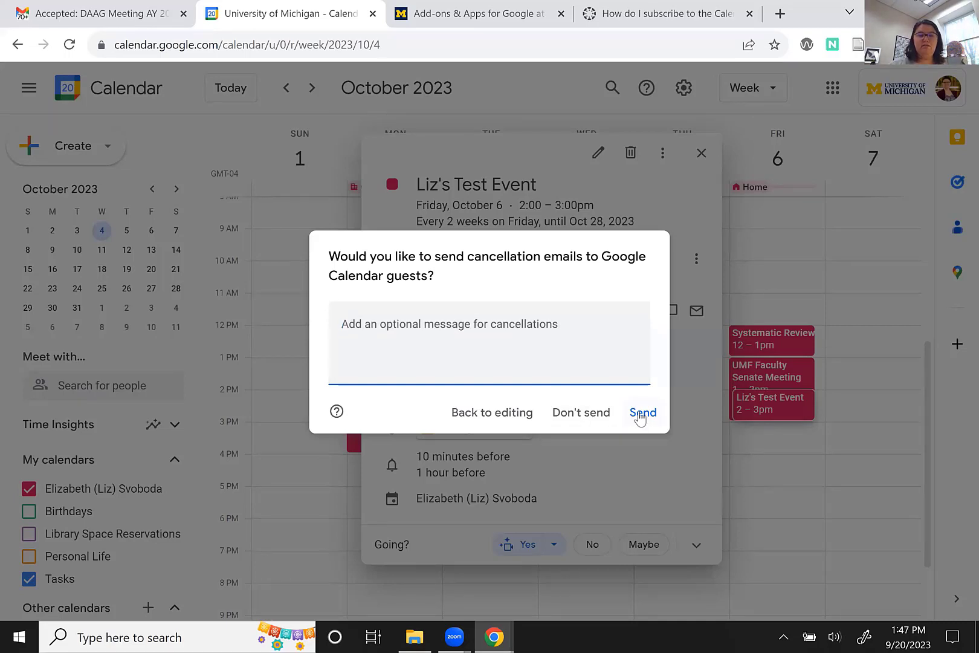
{"action": "left_click", "coordinate": [639, 415]}
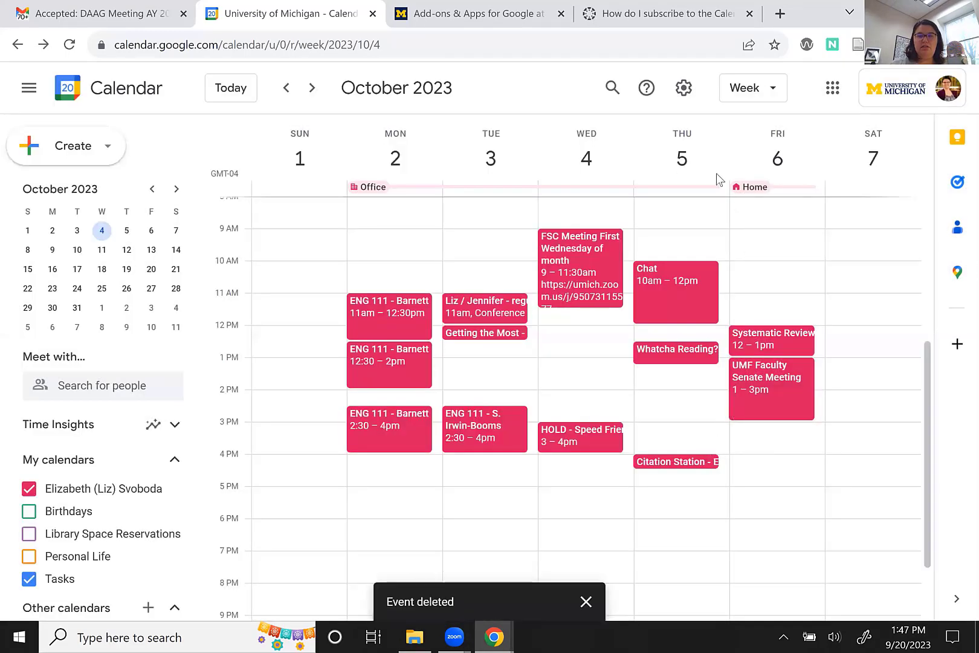
Navigate back to the September 17–23 week.
{"action": "left_click", "coordinate": [312, 90]}
{"action": "left_click", "coordinate": [312, 90]}
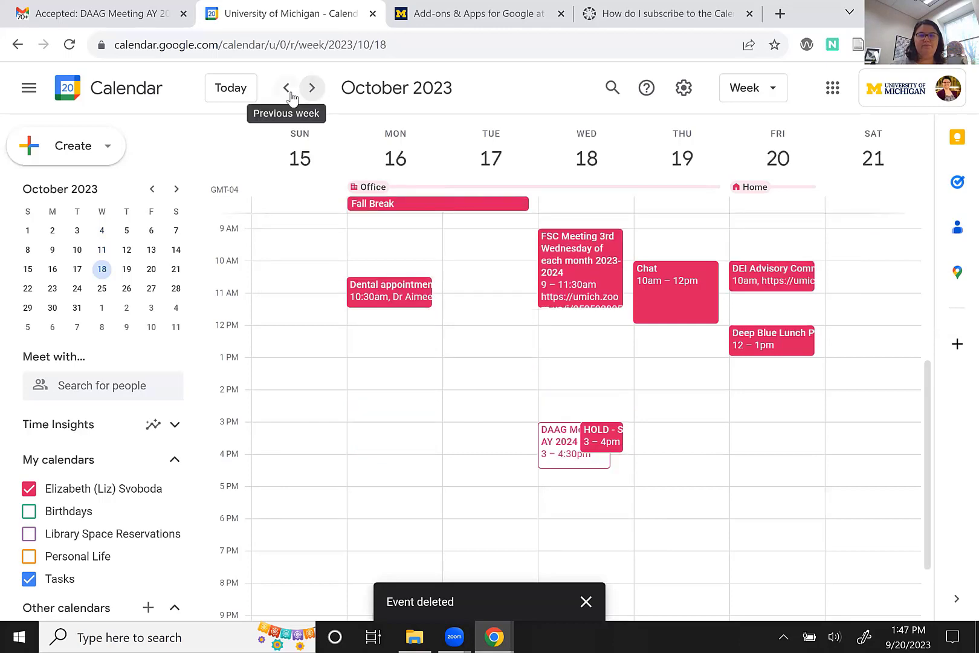
{"action": "left_click", "coordinate": [288, 90]}
{"action": "left_click", "coordinate": [288, 89]}
{"action": "left_click", "coordinate": [288, 90]}
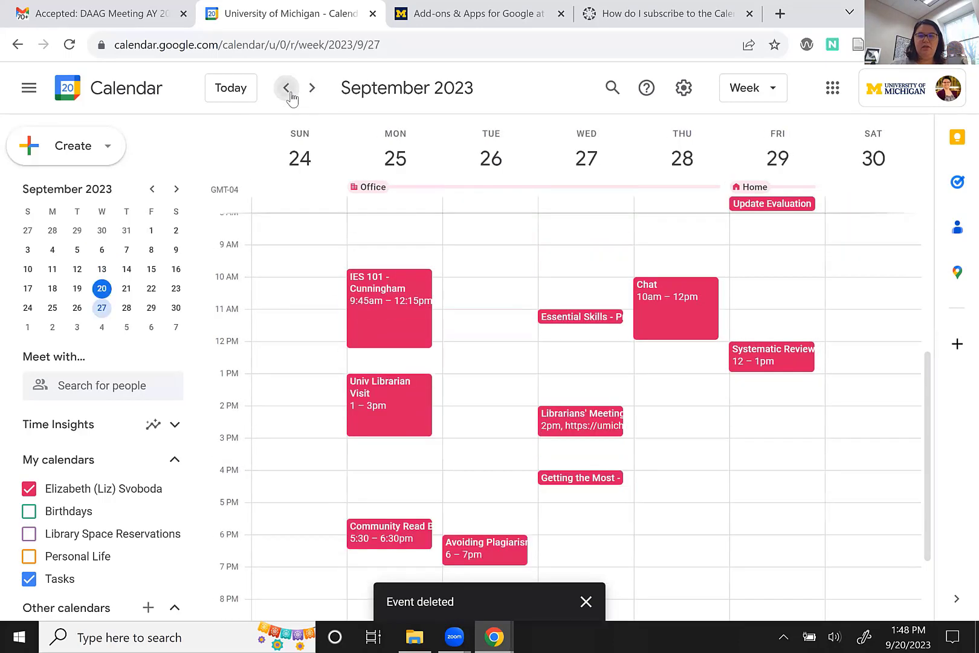
{"action": "left_click", "coordinate": [289, 91]}
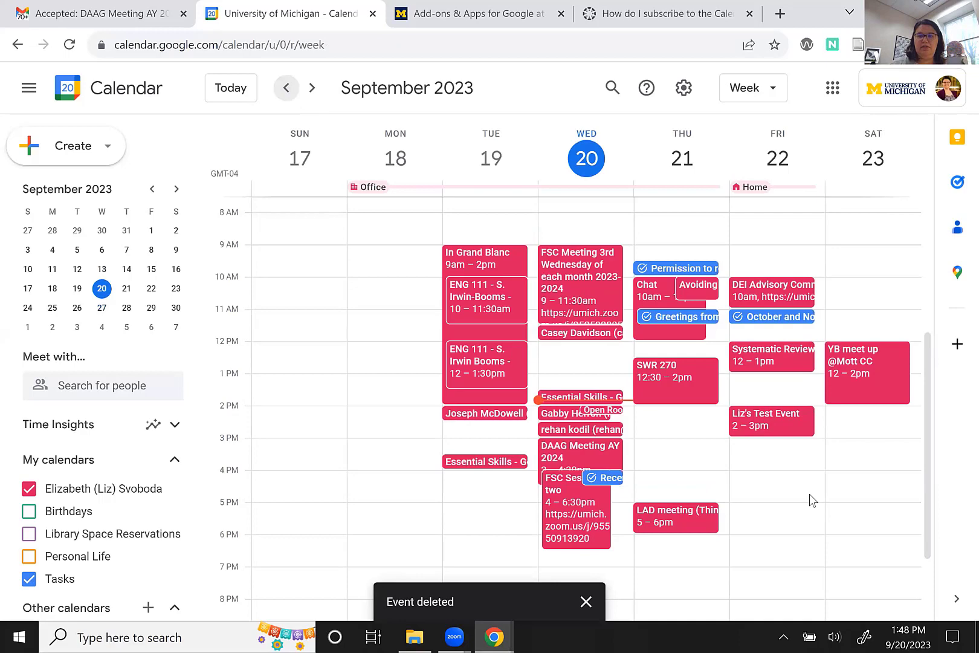
Delete only the September 22 test event occurrence and email guests the cancellation.
{"action": "left_click", "coordinate": [798, 428]}
{"action": "left_click", "coordinate": [630, 145]}
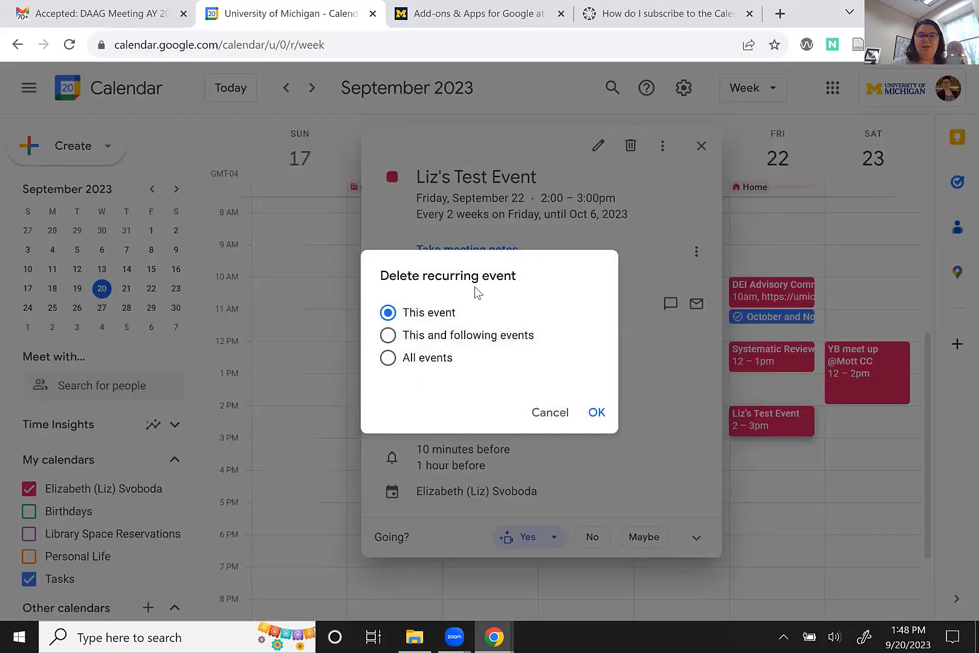
{"action": "left_click", "coordinate": [597, 412]}
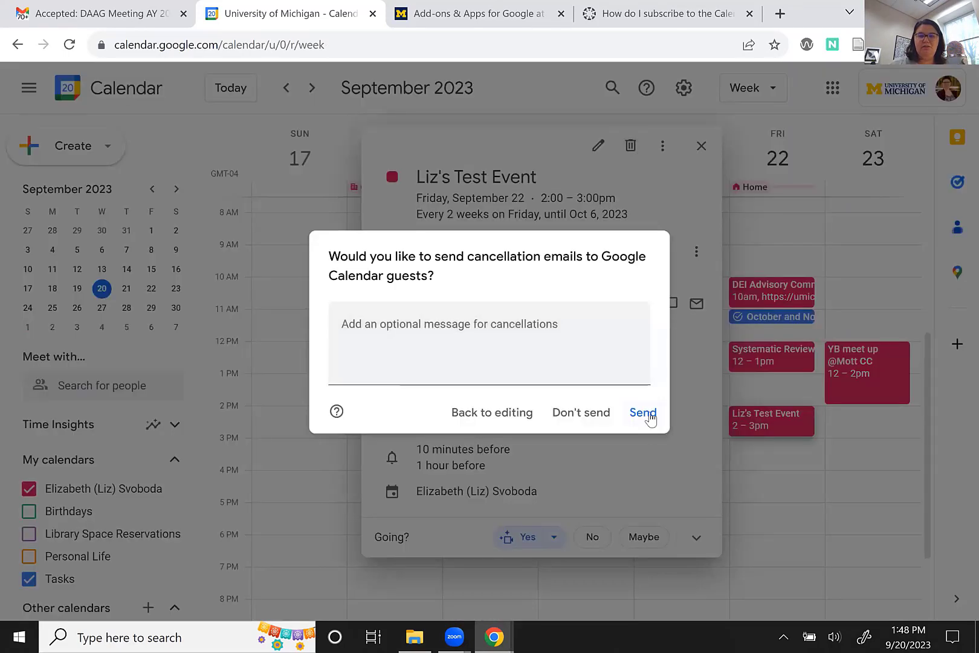
{"action": "left_click", "coordinate": [643, 413]}
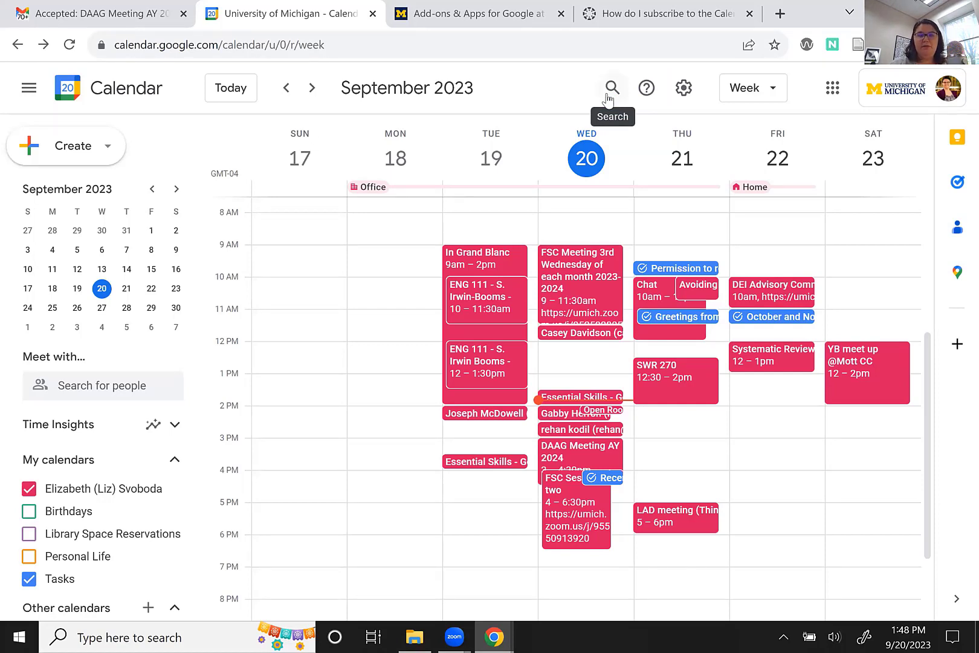
Search for a colleague's events, then search 'DAAG' to list the DAAG meetings.
{"action": "left_click", "coordinate": [611, 89]}
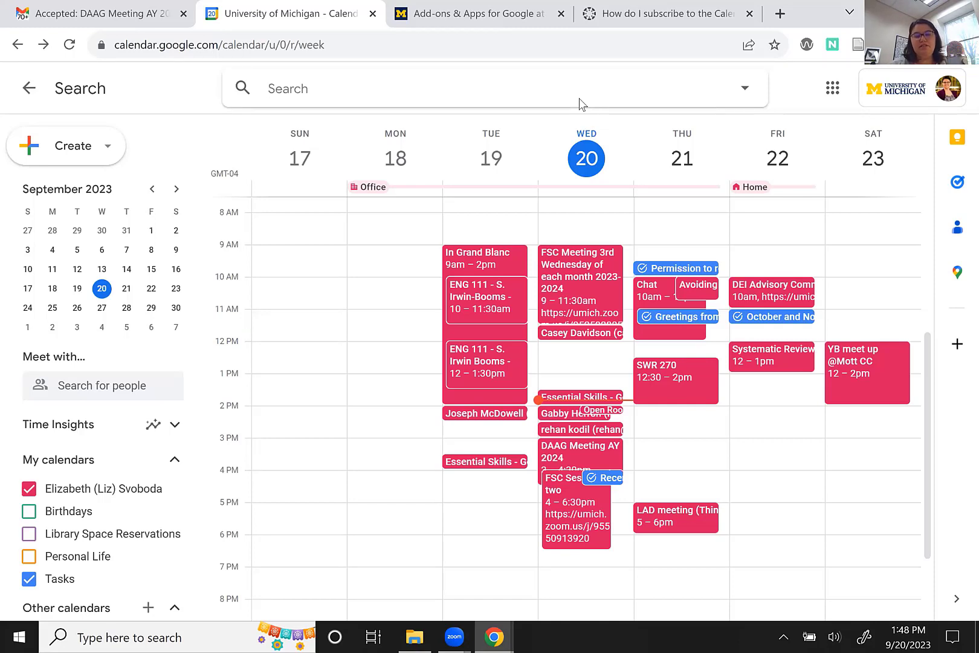
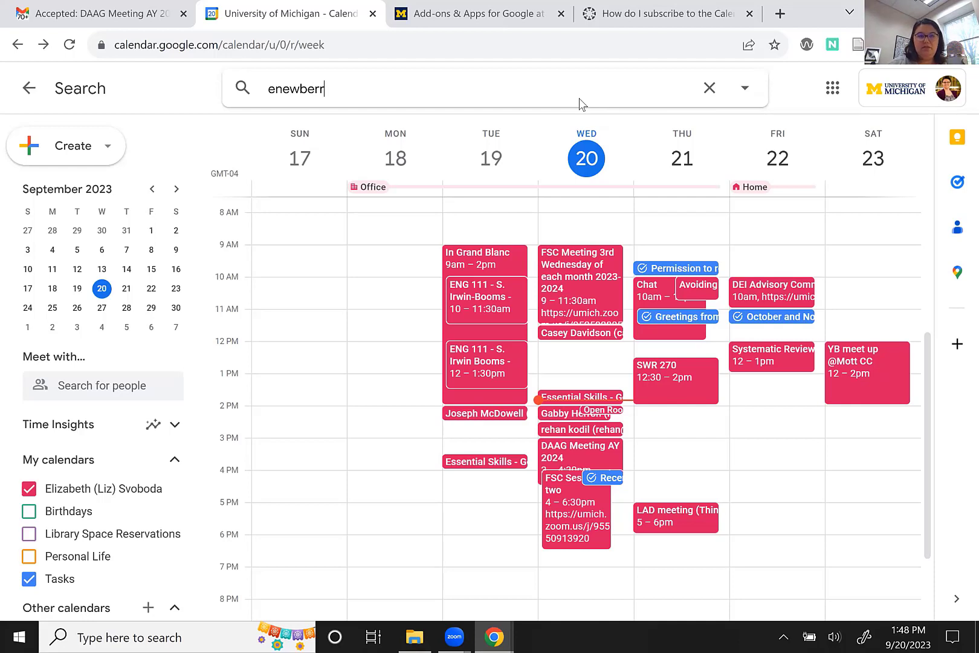
{"action": "key", "text": "Return"}
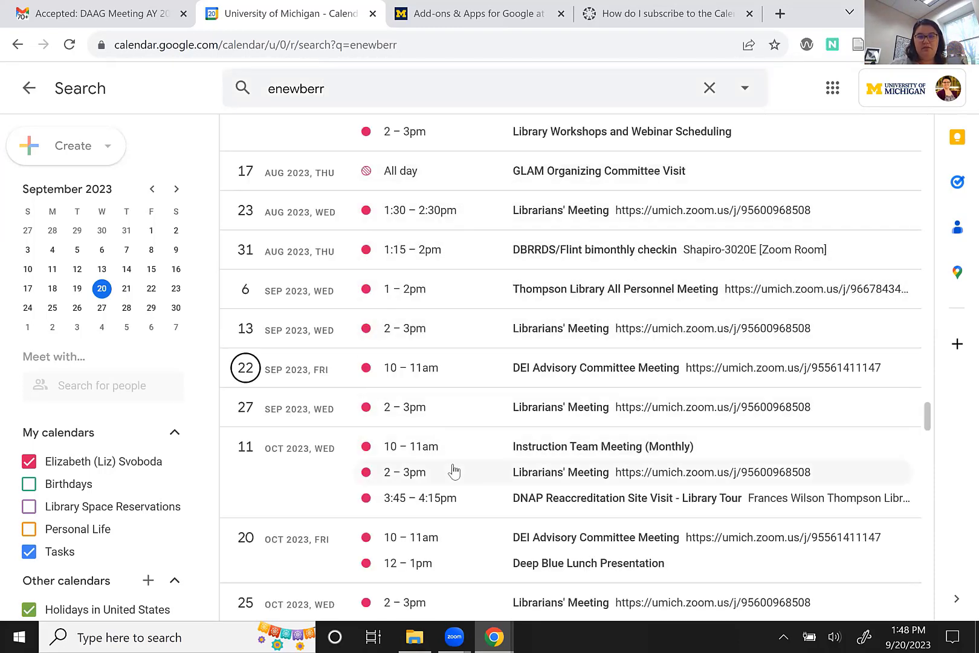
{"action": "left_click", "coordinate": [244, 91]}
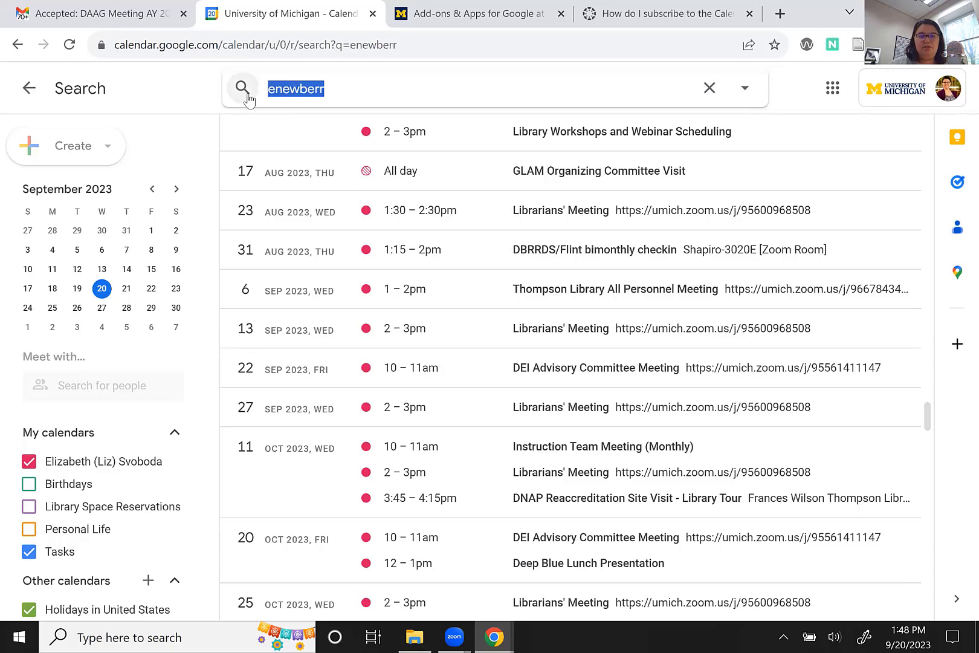
{"action": "type", "text": "DAAG"}
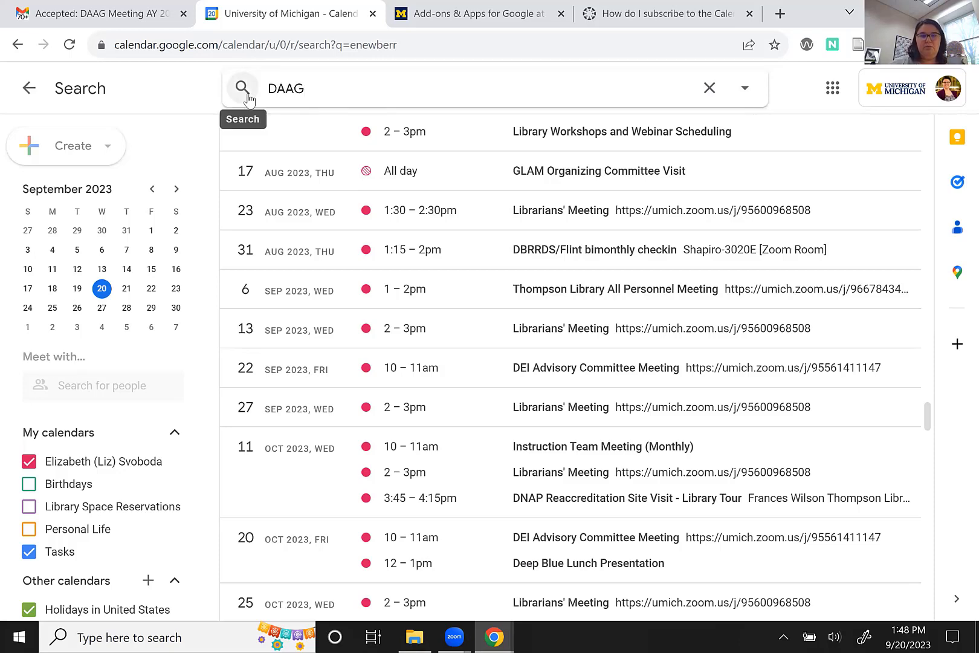
{"action": "key", "text": "Return"}
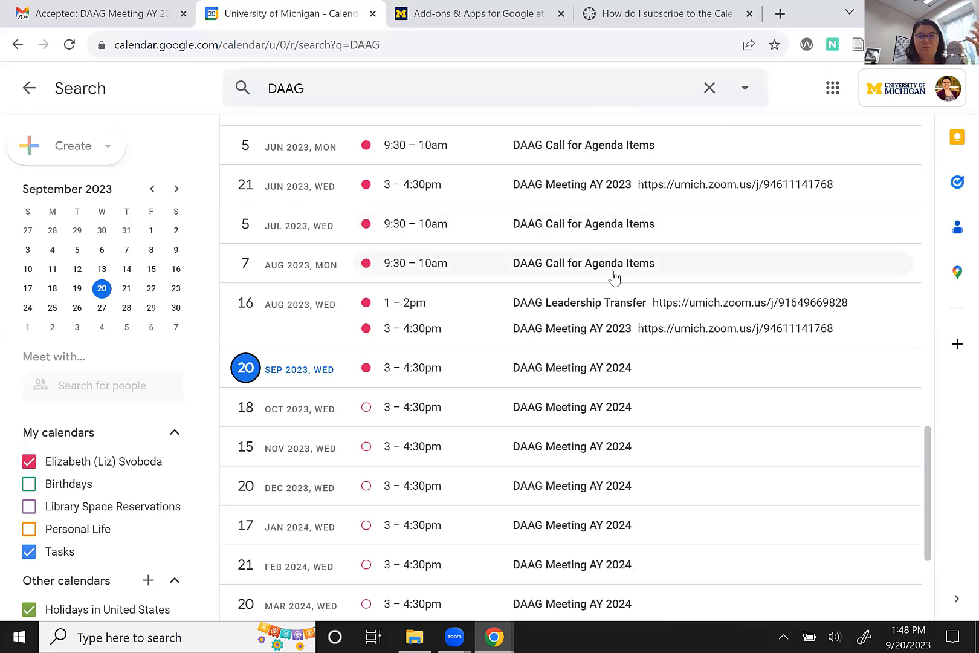
{"action": "scroll", "coordinate": [604, 446], "scroll_direction": "down", "scroll_amount": 3}
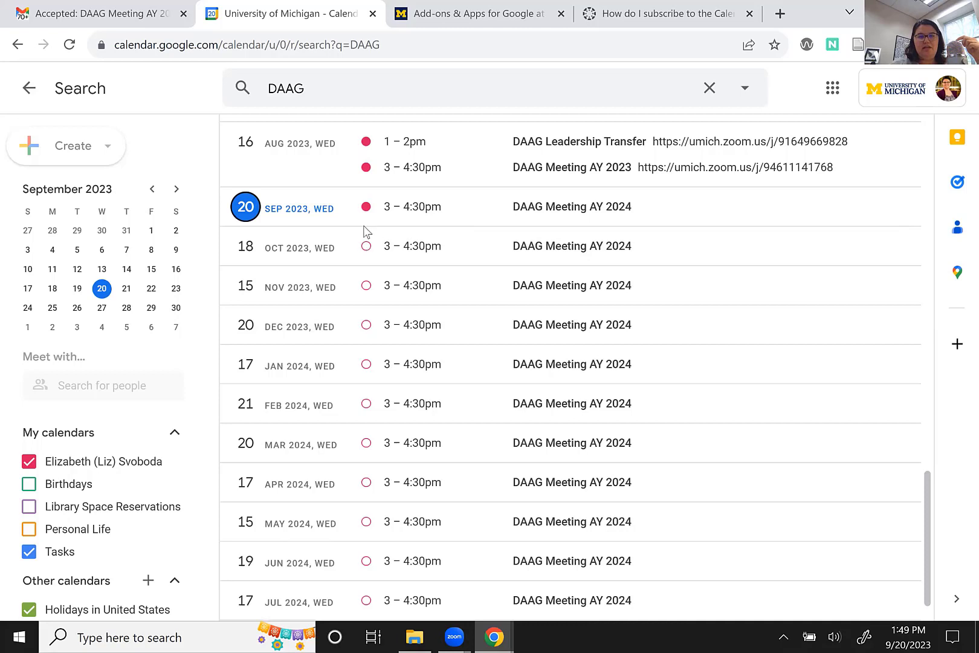
RSVP Yes to the October 18 DAAG Meeting AY 2024 and all following meetings.
{"action": "left_click", "coordinate": [459, 249]}
{"action": "left_click", "coordinate": [519, 264]}
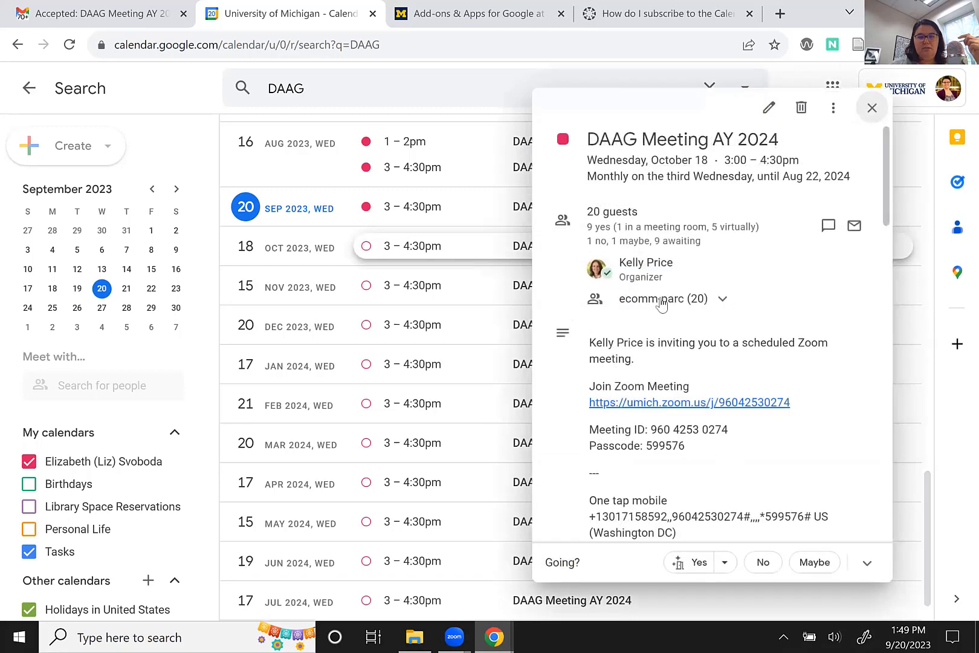
{"action": "left_click", "coordinate": [700, 563]}
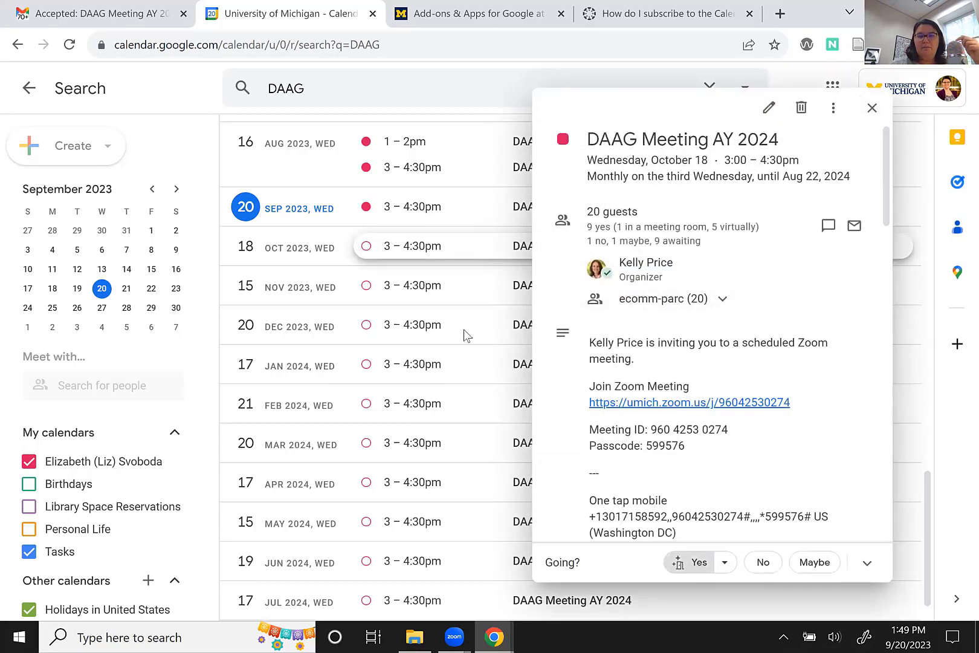
{"action": "left_click", "coordinate": [429, 336]}
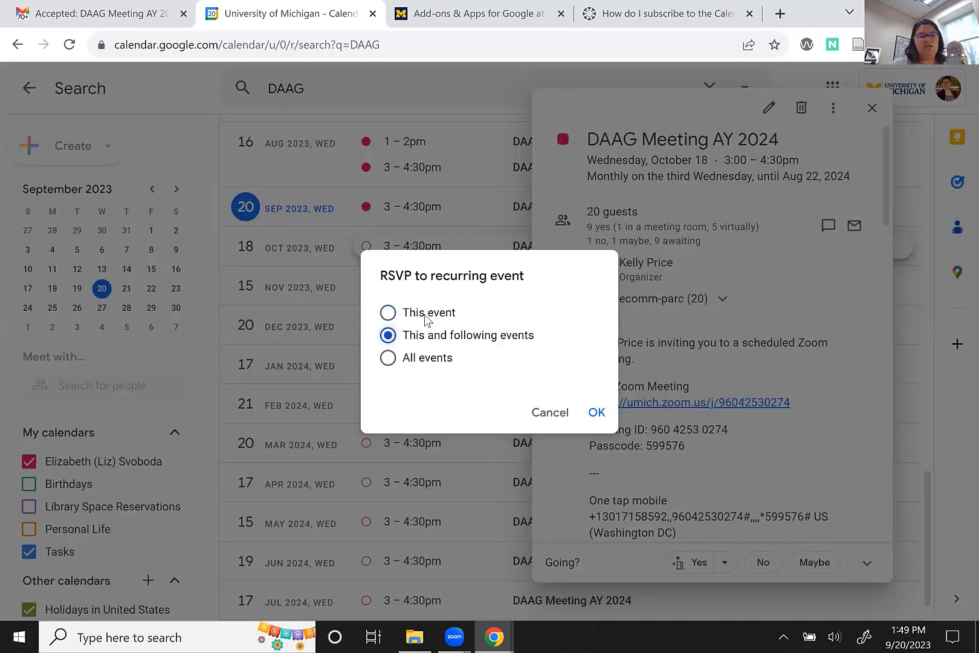
{"action": "left_click", "coordinate": [593, 415]}
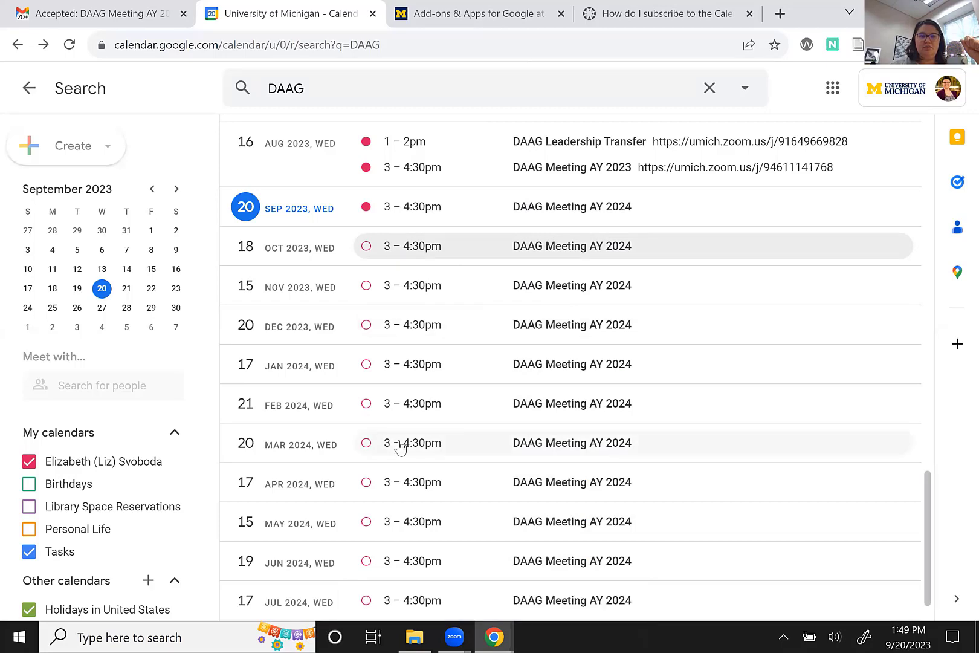
Clear the DAAG search to return to the September 17–23 week.
{"action": "scroll", "coordinate": [397, 446], "scroll_direction": "down", "scroll_amount": 1}
{"action": "scroll", "coordinate": [399, 393], "scroll_direction": "up", "scroll_amount": 2}
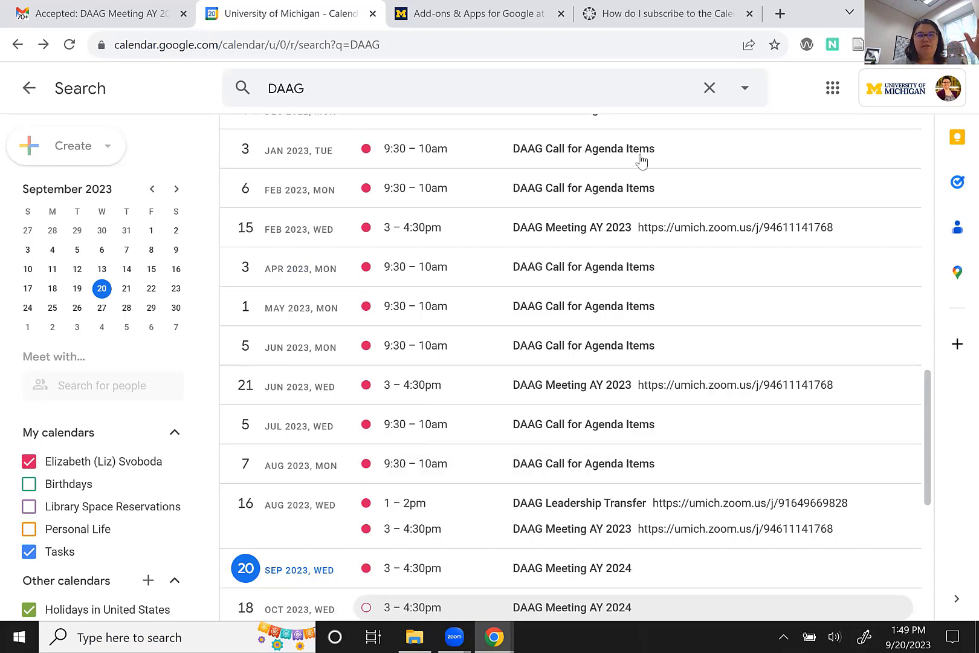
{"action": "left_click", "coordinate": [717, 95]}
Leave the search results and open the Calendar Settings page.
{"action": "left_click", "coordinate": [29, 87]}
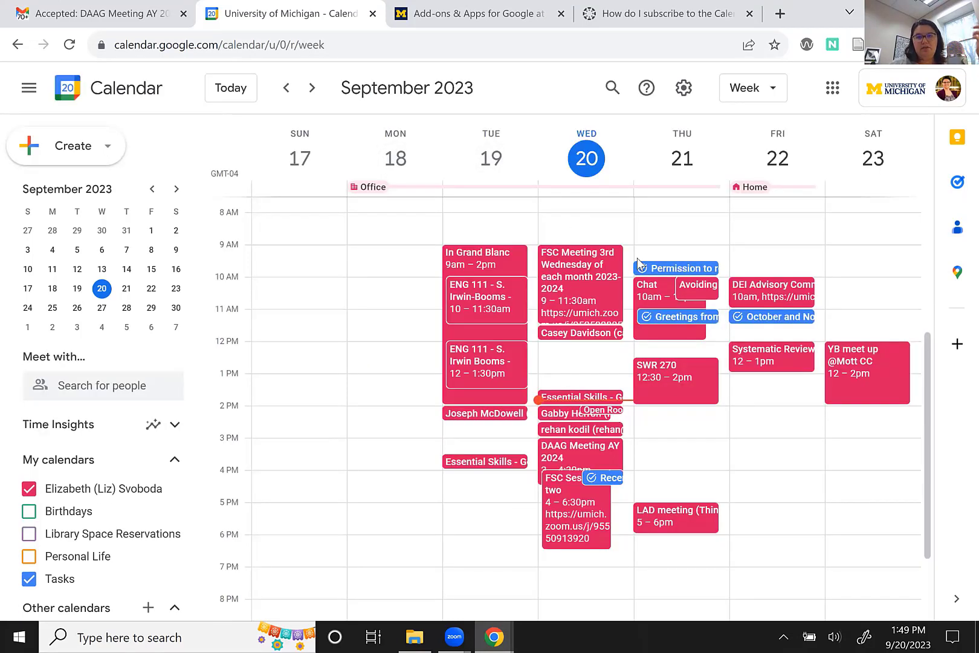
{"action": "left_click", "coordinate": [693, 101]}
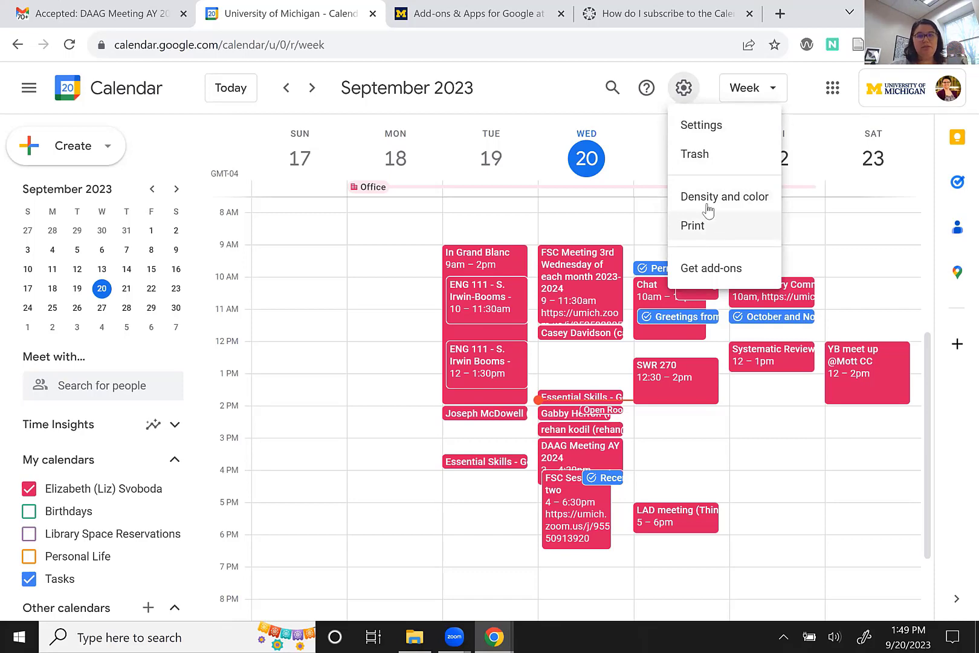
{"action": "left_click", "coordinate": [695, 130]}
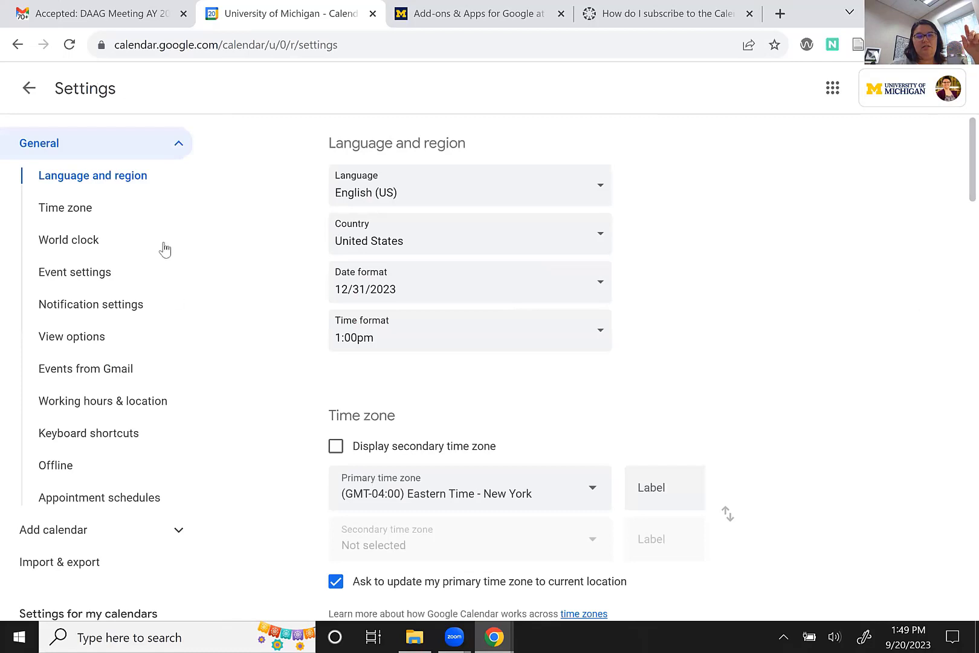
Review General settings down to Working hours & location, then return to the week view.
{"action": "scroll", "coordinate": [253, 344], "scroll_direction": "down", "scroll_amount": 1}
{"action": "scroll", "coordinate": [254, 339], "scroll_direction": "down", "scroll_amount": 6}
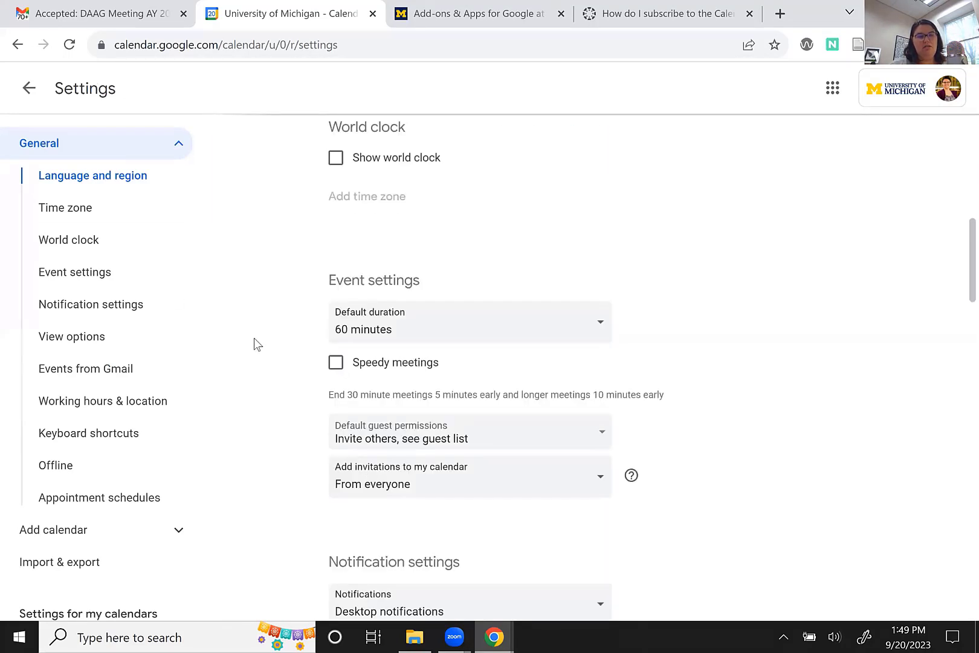
{"action": "scroll", "coordinate": [254, 339], "scroll_direction": "down", "scroll_amount": 5}
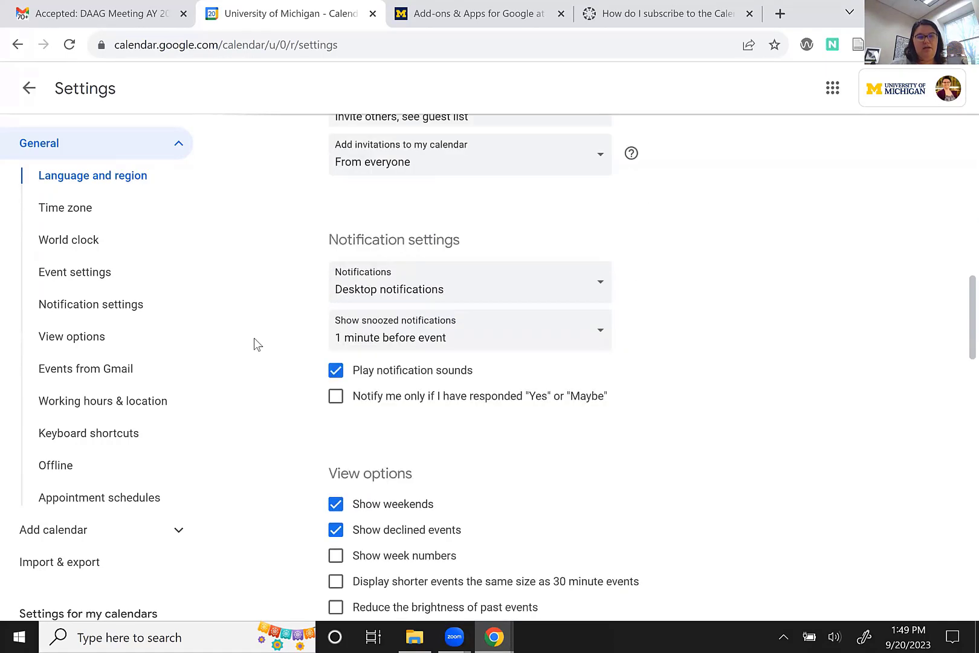
{"action": "scroll", "coordinate": [254, 344], "scroll_direction": "down", "scroll_amount": 3}
{"action": "scroll", "coordinate": [254, 344], "scroll_direction": "up", "scroll_amount": 3}
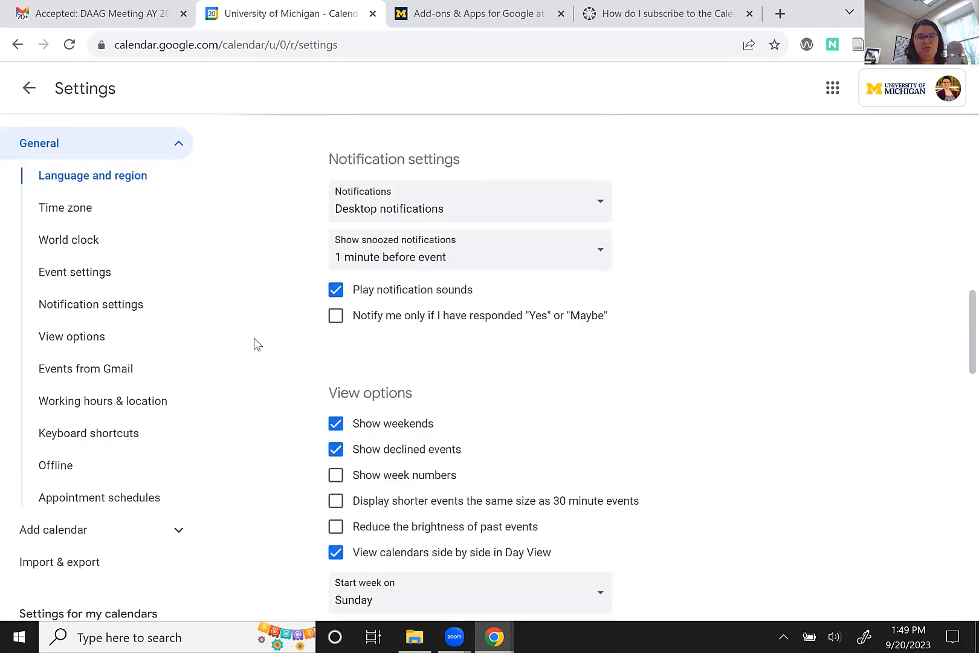
{"action": "scroll", "coordinate": [254, 344], "scroll_direction": "down", "scroll_amount": 8}
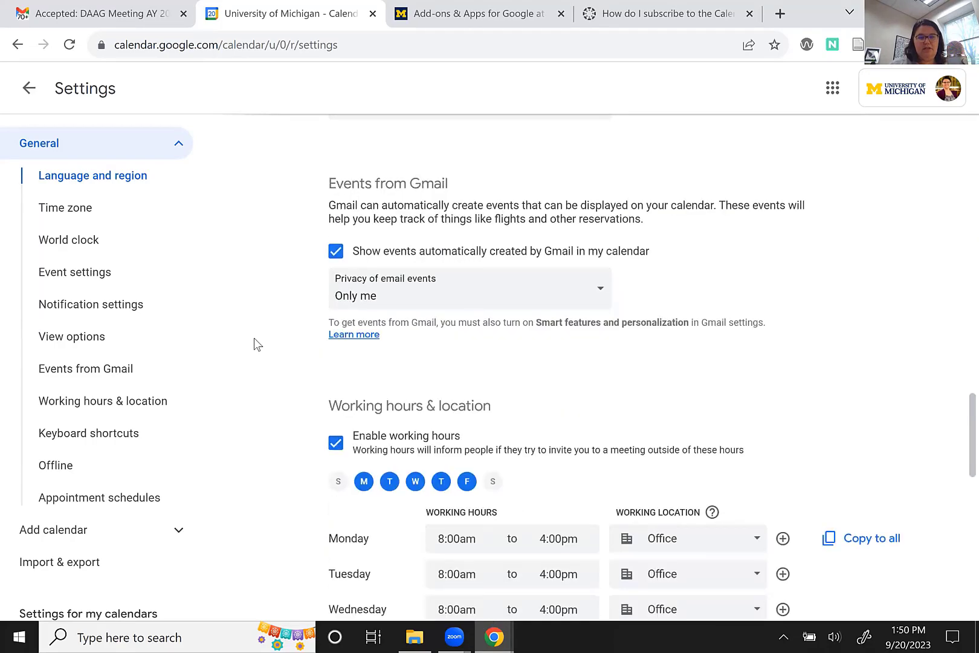
{"action": "scroll", "coordinate": [254, 344], "scroll_direction": "down", "scroll_amount": 3}
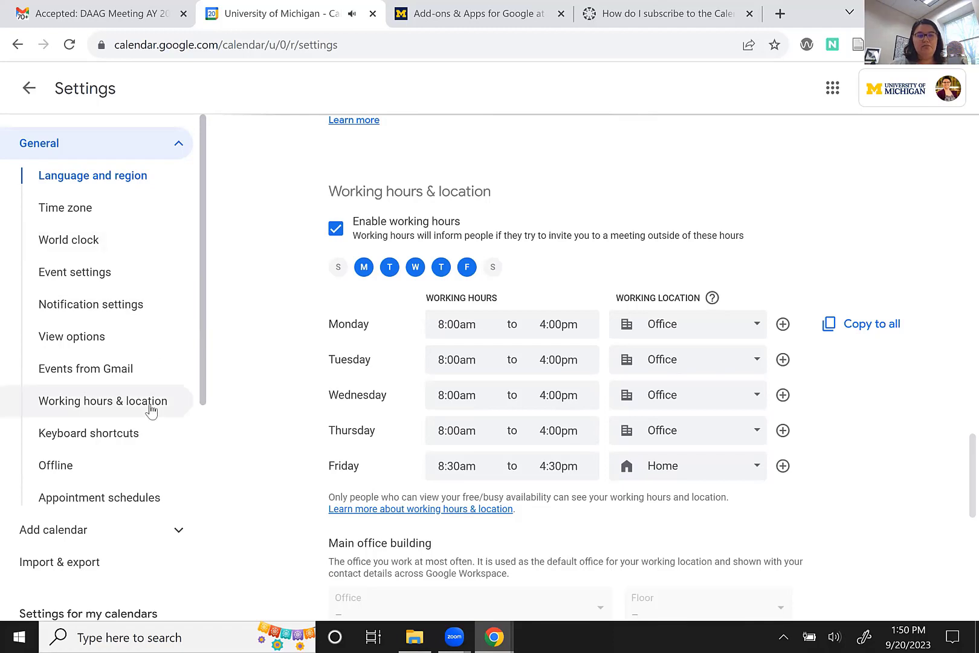
{"action": "scroll", "coordinate": [151, 411], "scroll_direction": "down", "scroll_amount": 3}
{"action": "scroll", "coordinate": [150, 408], "scroll_direction": "down", "scroll_amount": 3}
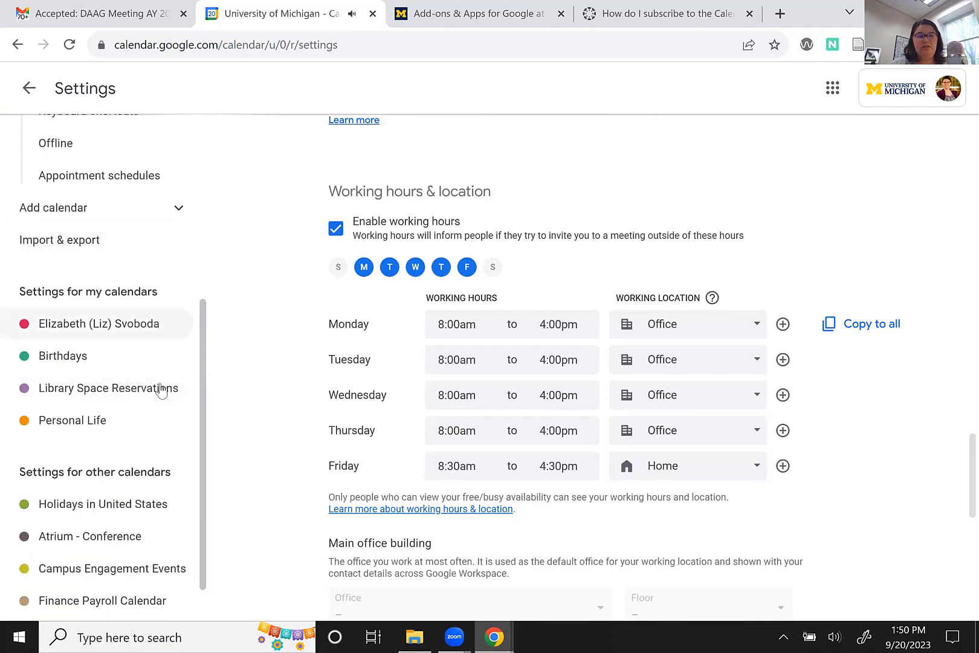
{"action": "scroll", "coordinate": [139, 529], "scroll_direction": "down", "scroll_amount": 1}
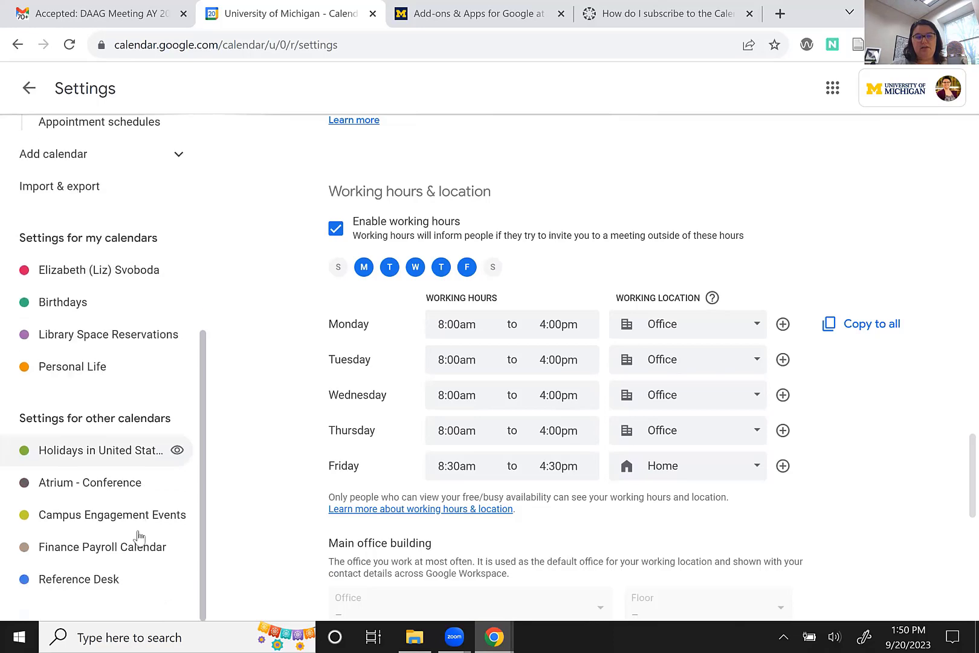
{"action": "left_click", "coordinate": [28, 94]}
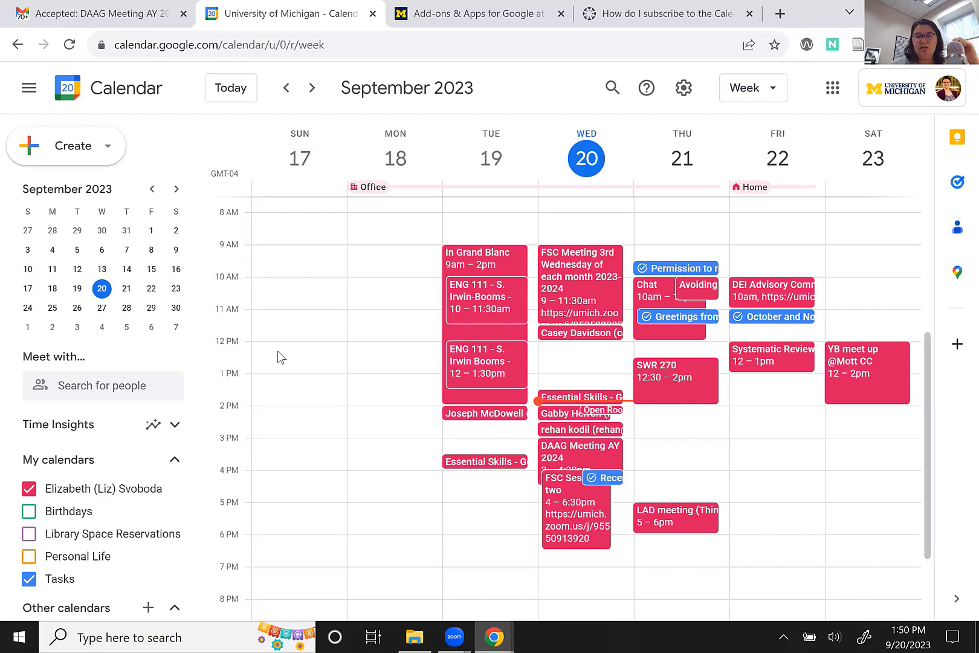
Overlay a suggested colleague's busy times, such as Thursday 2–4pm, via Meet with….
{"action": "left_click", "coordinate": [130, 385]}
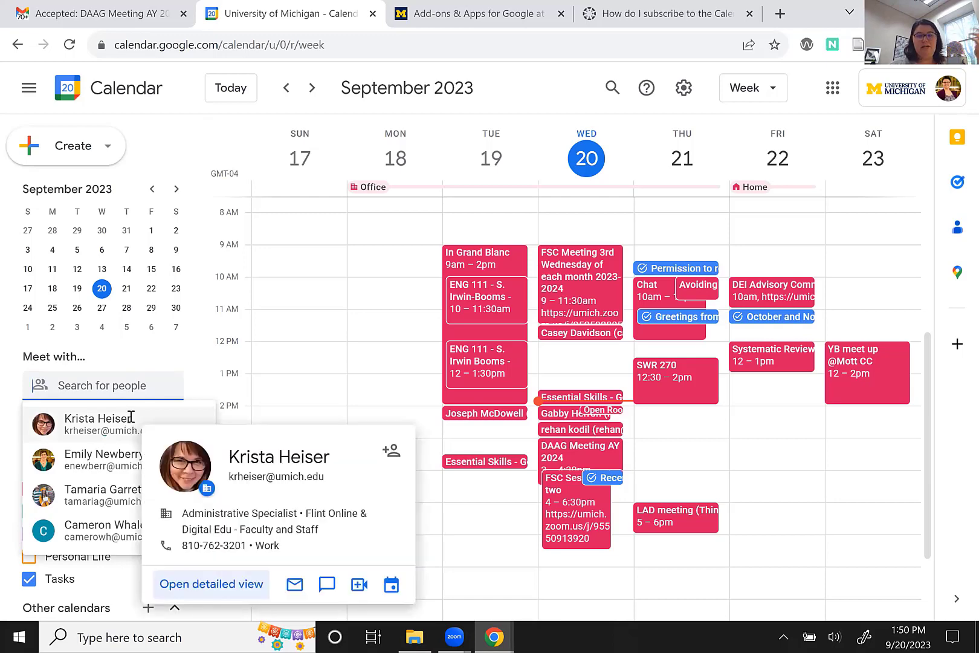
{"action": "left_click", "coordinate": [131, 418]}
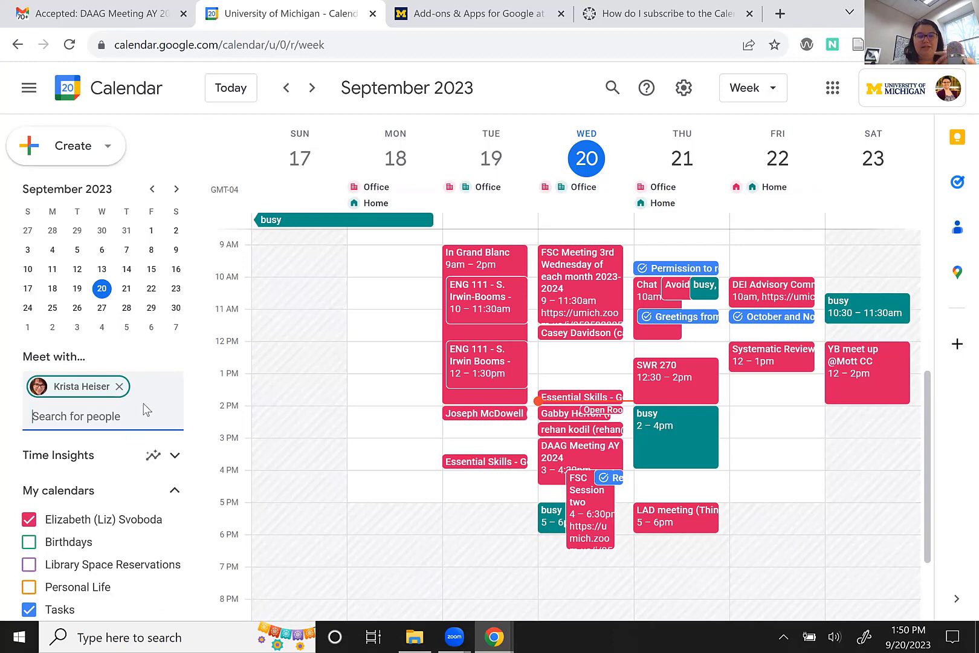
{"action": "mouse_move", "coordinate": [76, 392]}
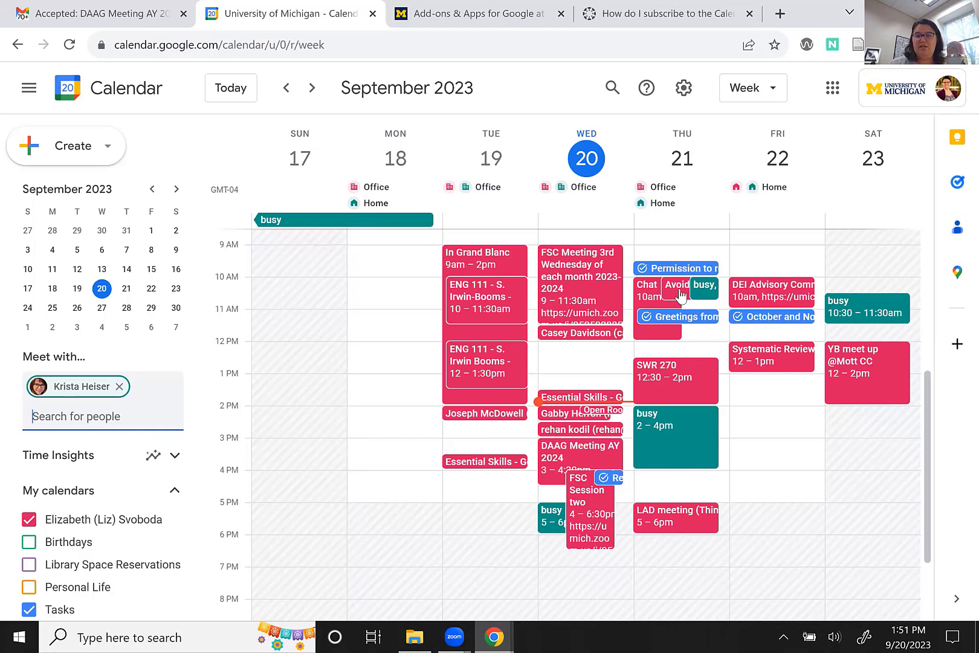
{"action": "left_click", "coordinate": [748, 414]}
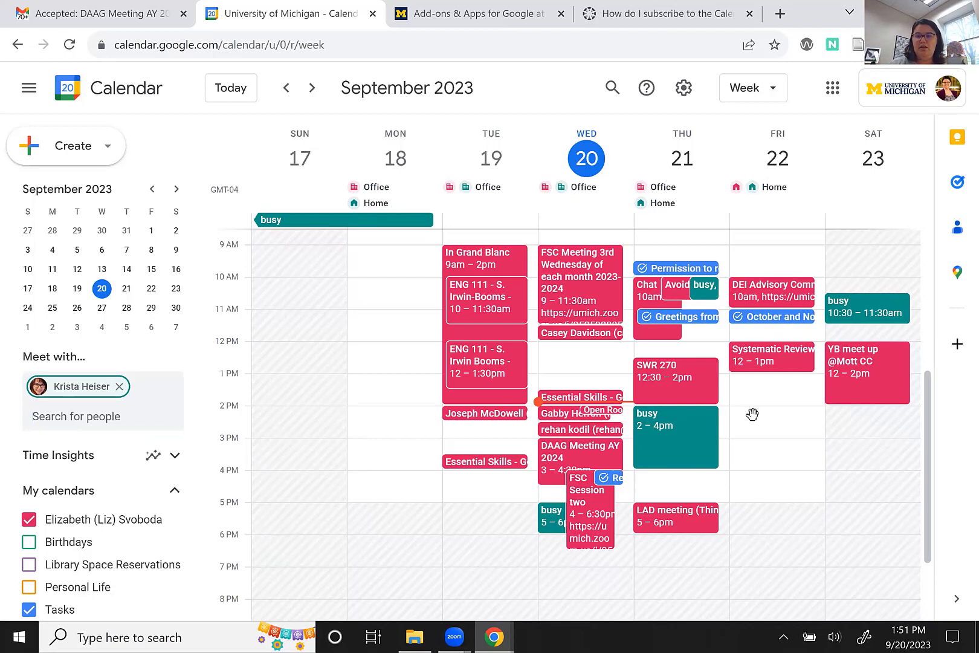
{"action": "left_click", "coordinate": [751, 414]}
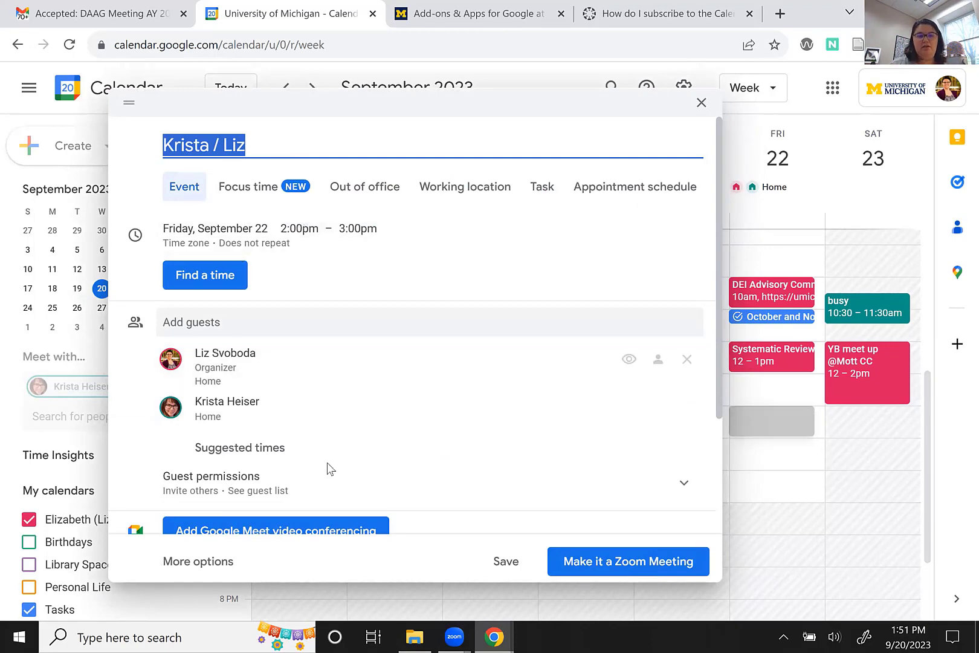
{"action": "scroll", "coordinate": [326, 467], "scroll_direction": "down", "scroll_amount": 3}
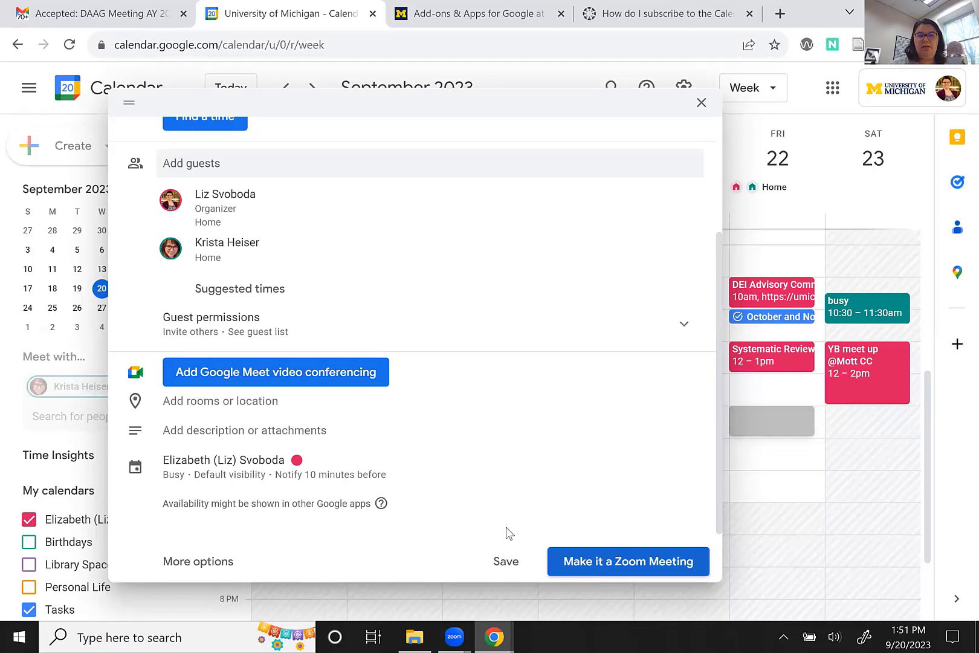
{"action": "scroll", "coordinate": [352, 434], "scroll_direction": "up", "scroll_amount": 3}
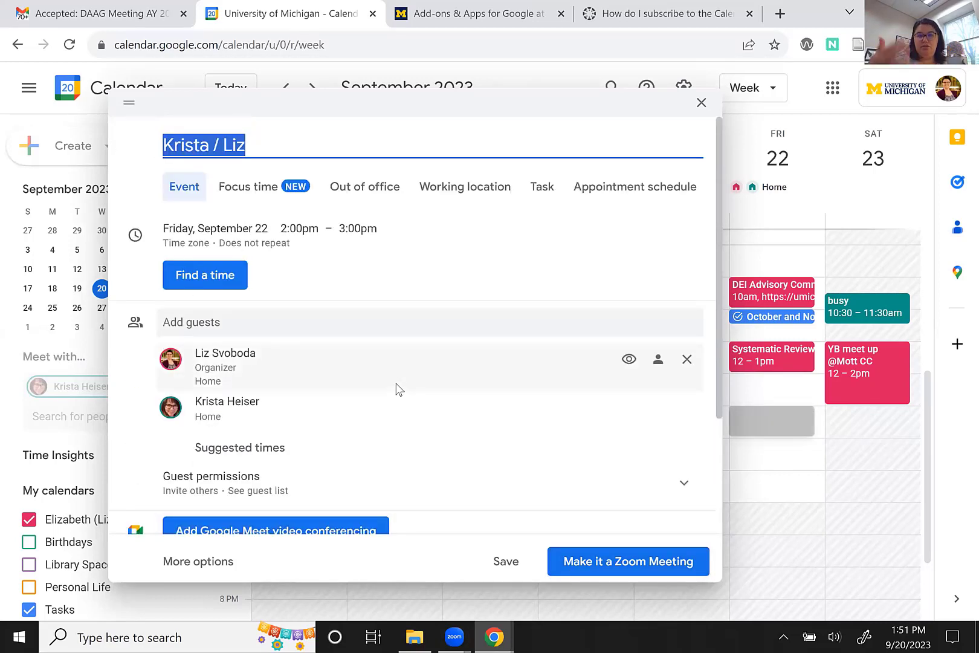
{"action": "mouse_move", "coordinate": [397, 388]}
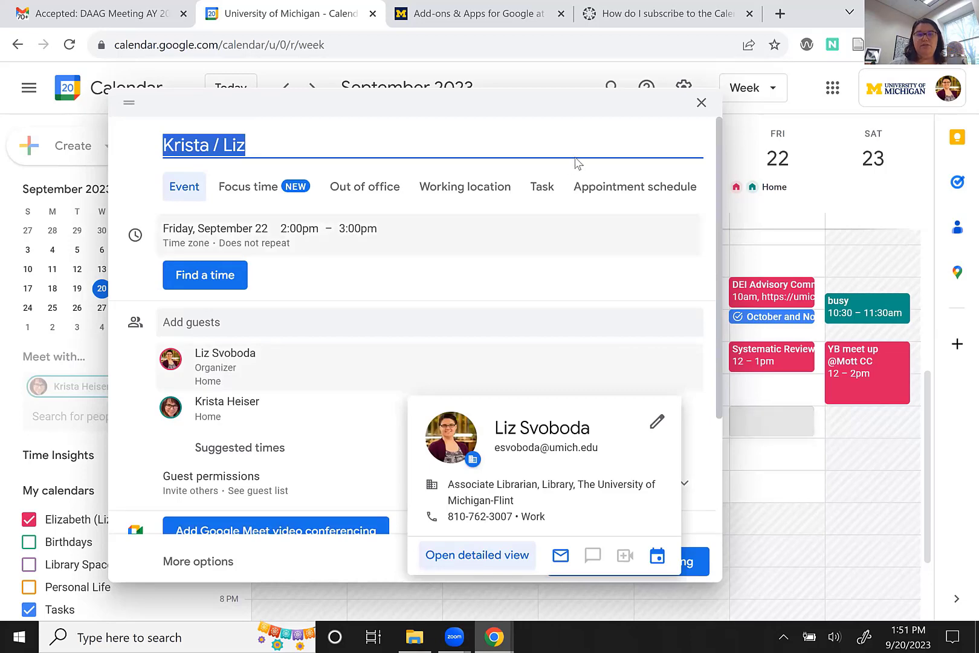
{"action": "left_click", "coordinate": [701, 108]}
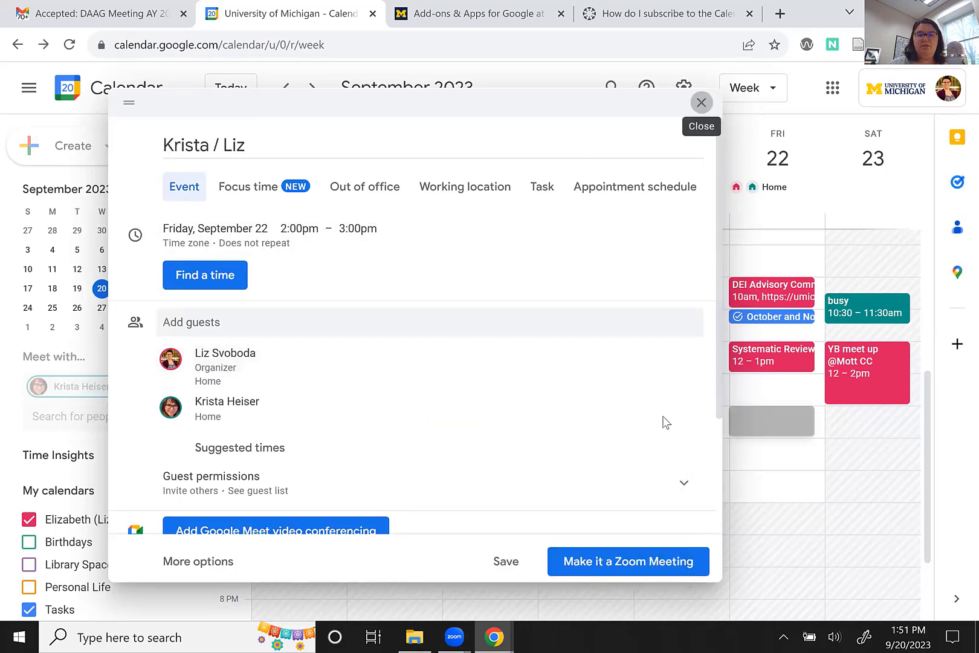
{"action": "key", "text": "Escape"}
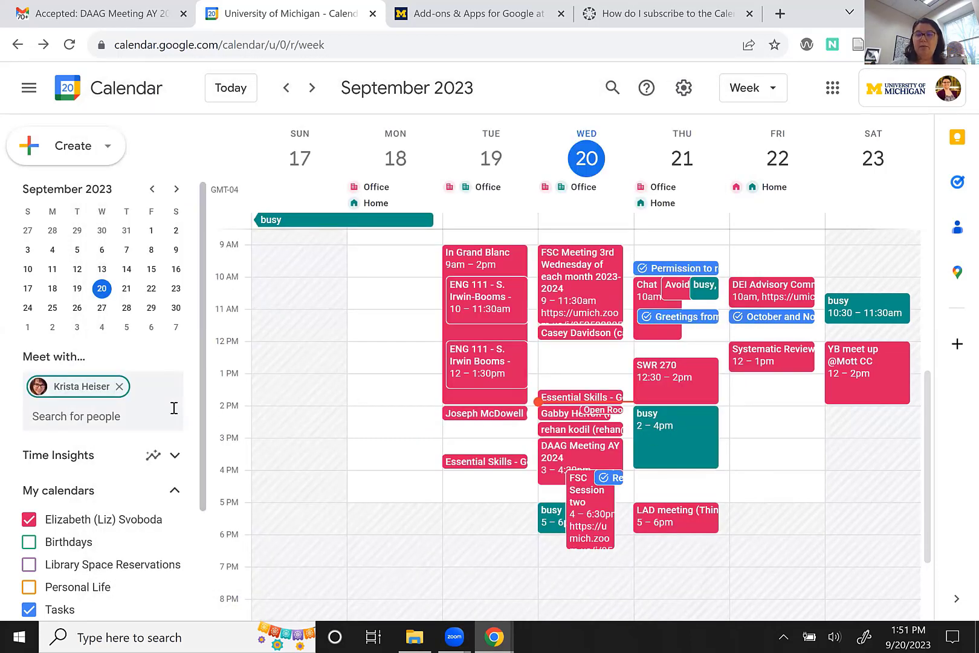
Pick a second colleague from the suggested people so their 9–10am and 2:50–3:50pm busy blocks overlay the week.
{"action": "left_click", "coordinate": [113, 417]}
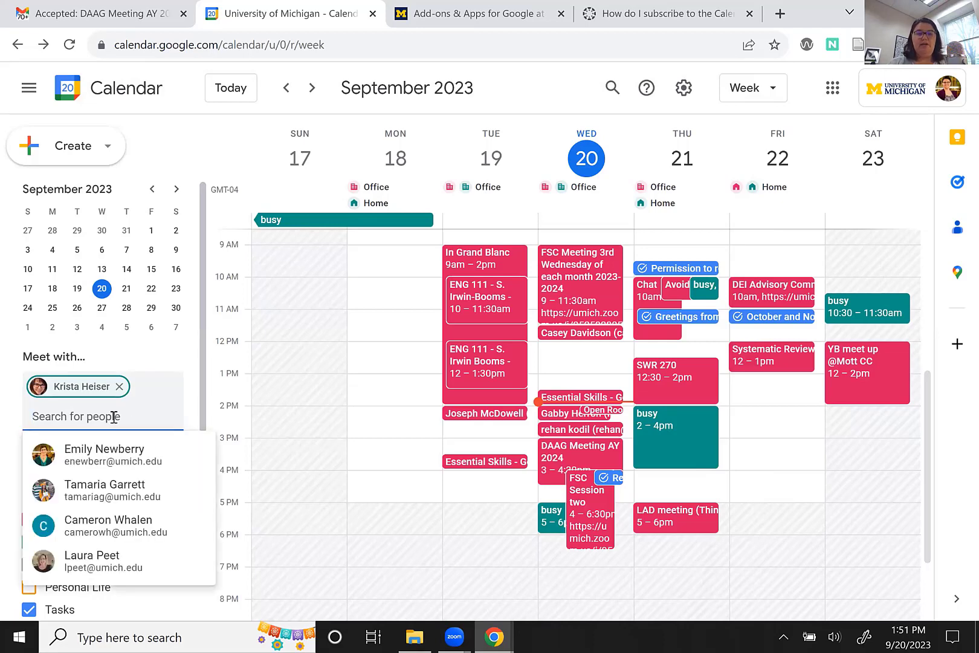
{"action": "left_click", "coordinate": [122, 450]}
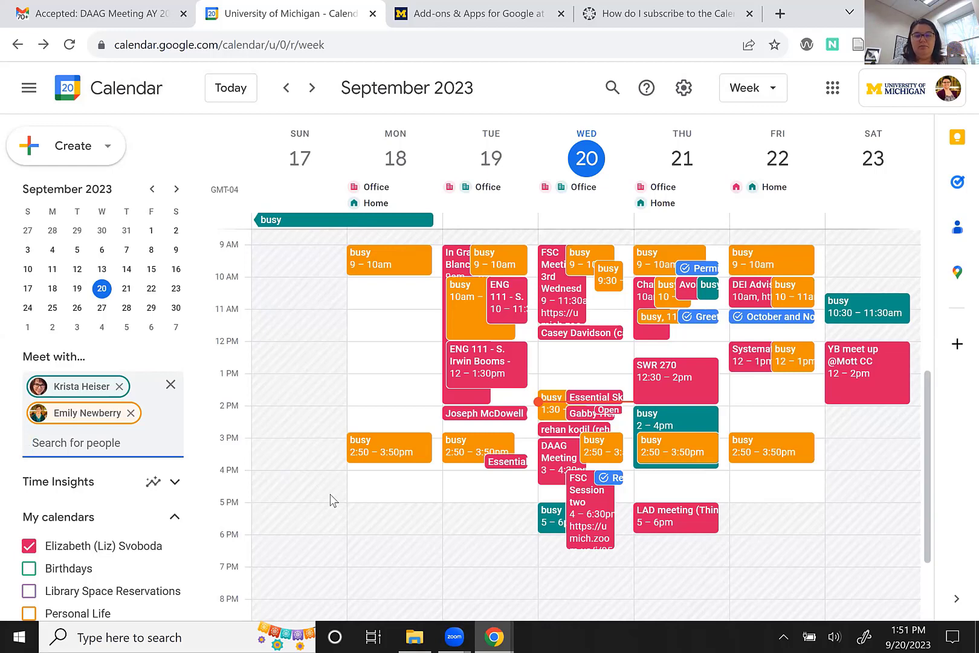
Alt+Tab back to the full-screen slideshow and move on to slide 5, 'Where to find help'.
{"action": "key", "text": "alt+Tab"}
{"action": "key", "text": "alt+Tab"}
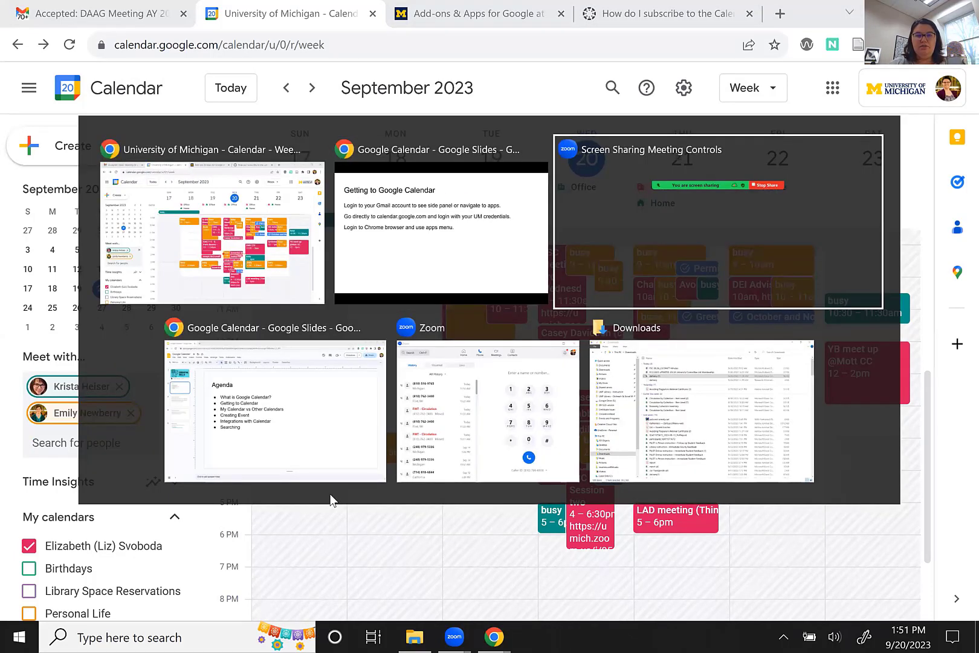
{"action": "key", "text": "alt+Tab"}
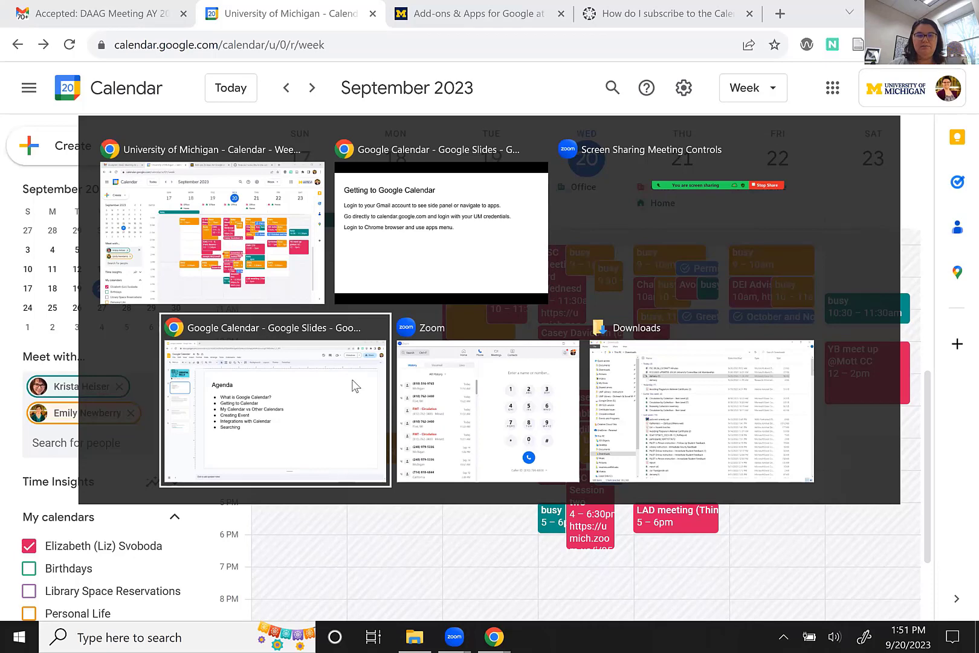
{"action": "key", "text": "Escape"}
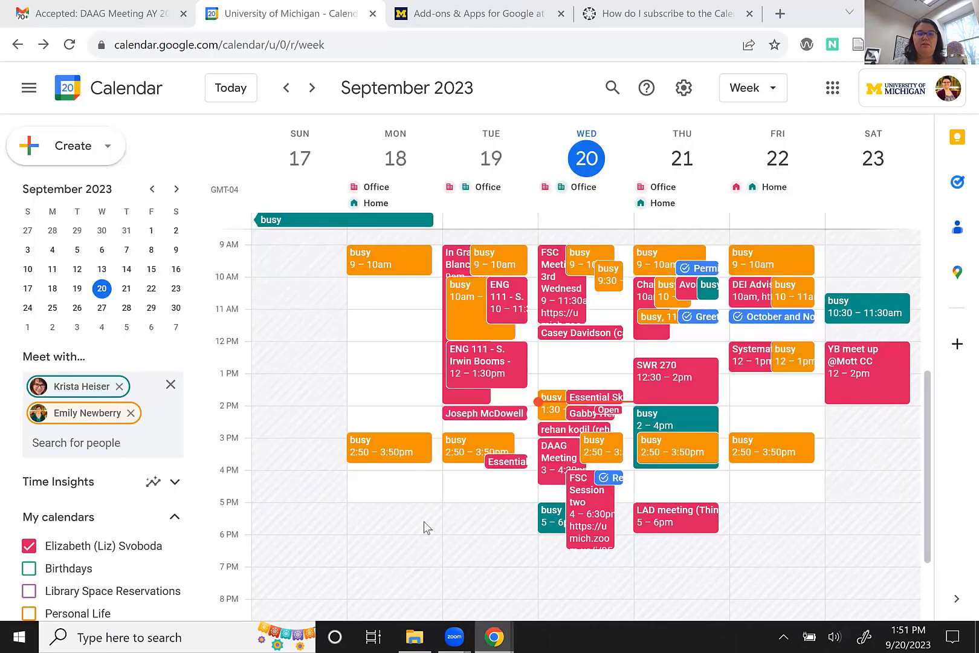
{"action": "key", "text": "alt+Tab"}
{"action": "key", "text": "alt+Tab"}
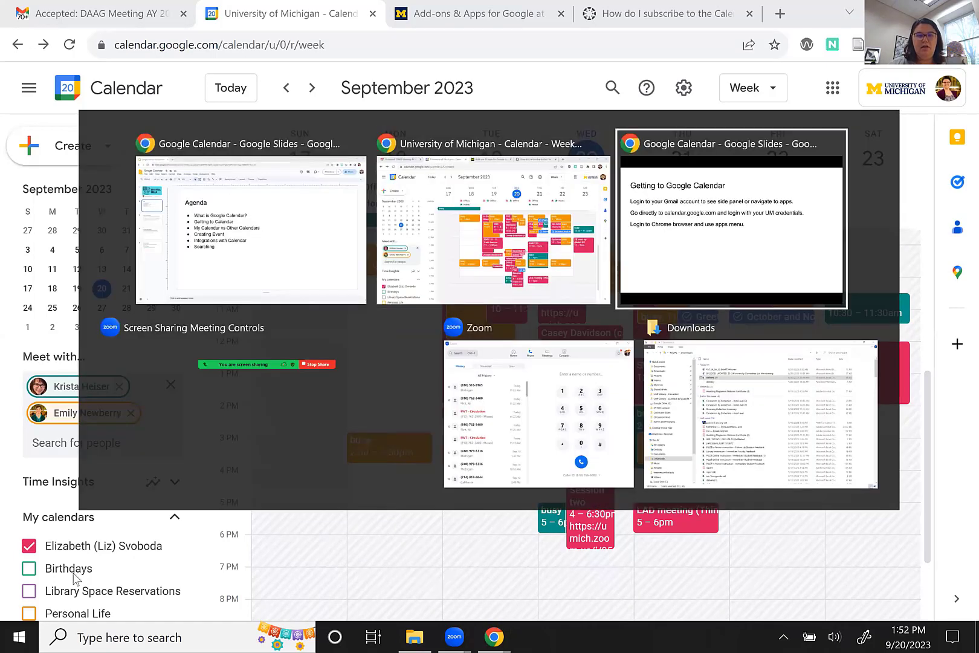
{"action": "key", "text": "Right"}
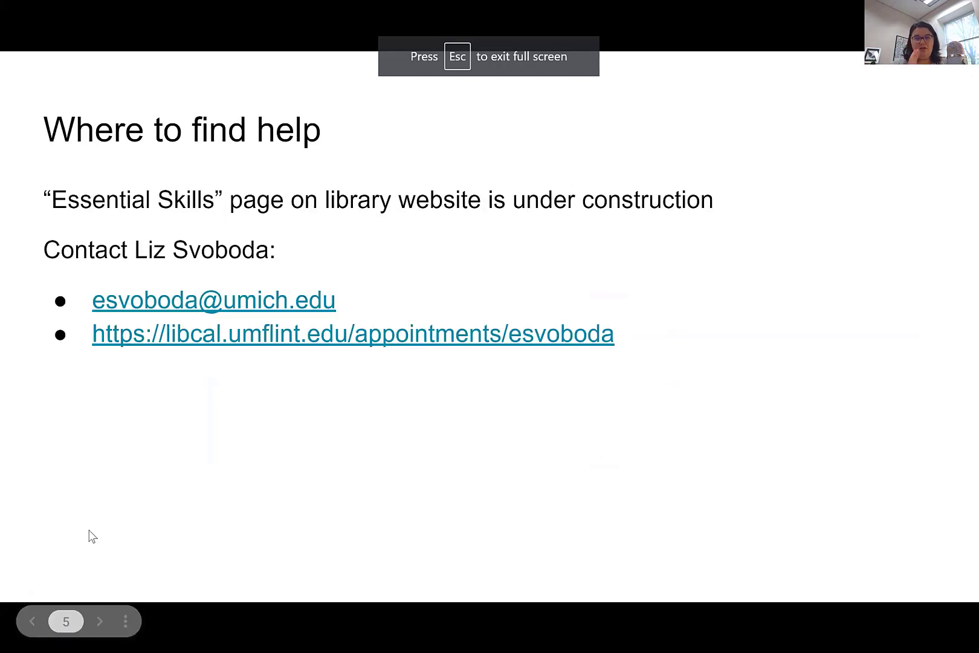